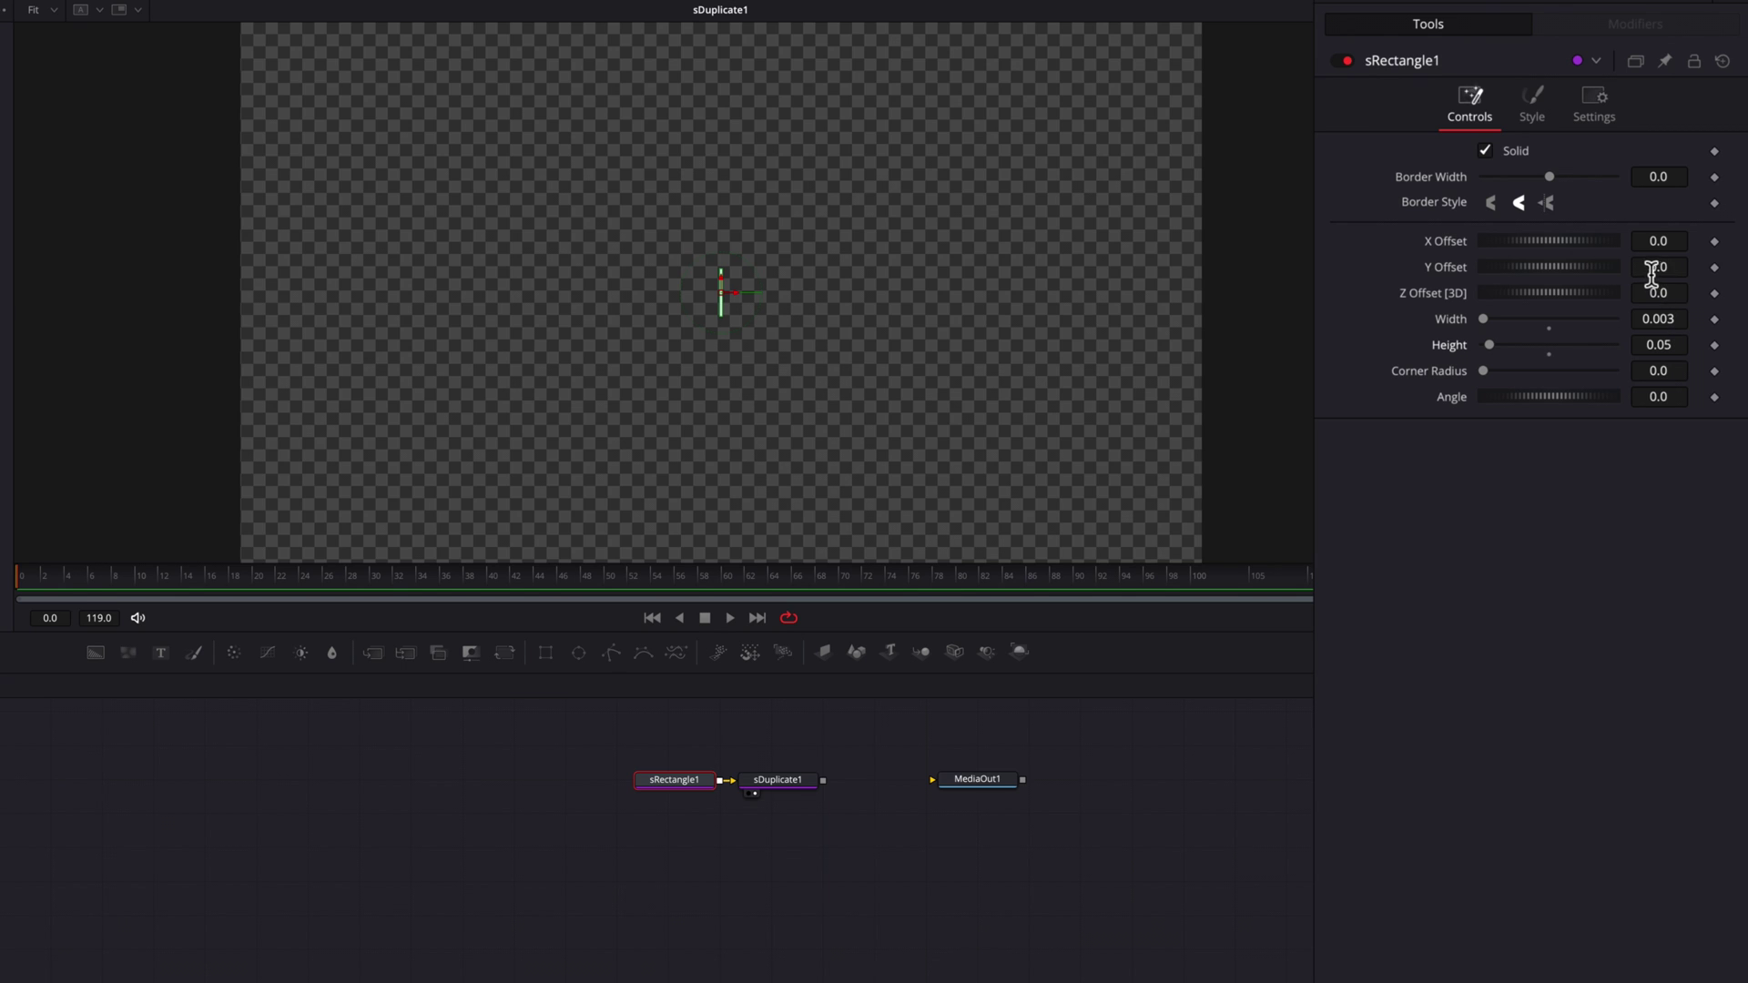
Raise the thin vertical rectangle towards the top of the frame using its Y Offset.
{"action": "mouse_move", "coordinate": [1651, 273]}
{"action": "left_mouse_down"}
{"action": "mouse_move", "coordinate": [1728, 273]}
{"action": "mouse_move", "coordinate": [1650, 266]}
{"action": "left_mouse_up"}
Set sDuplicate1 to 11 copies and change its axis mode to Absolute.
{"action": "left_click", "coordinate": [784, 785]}
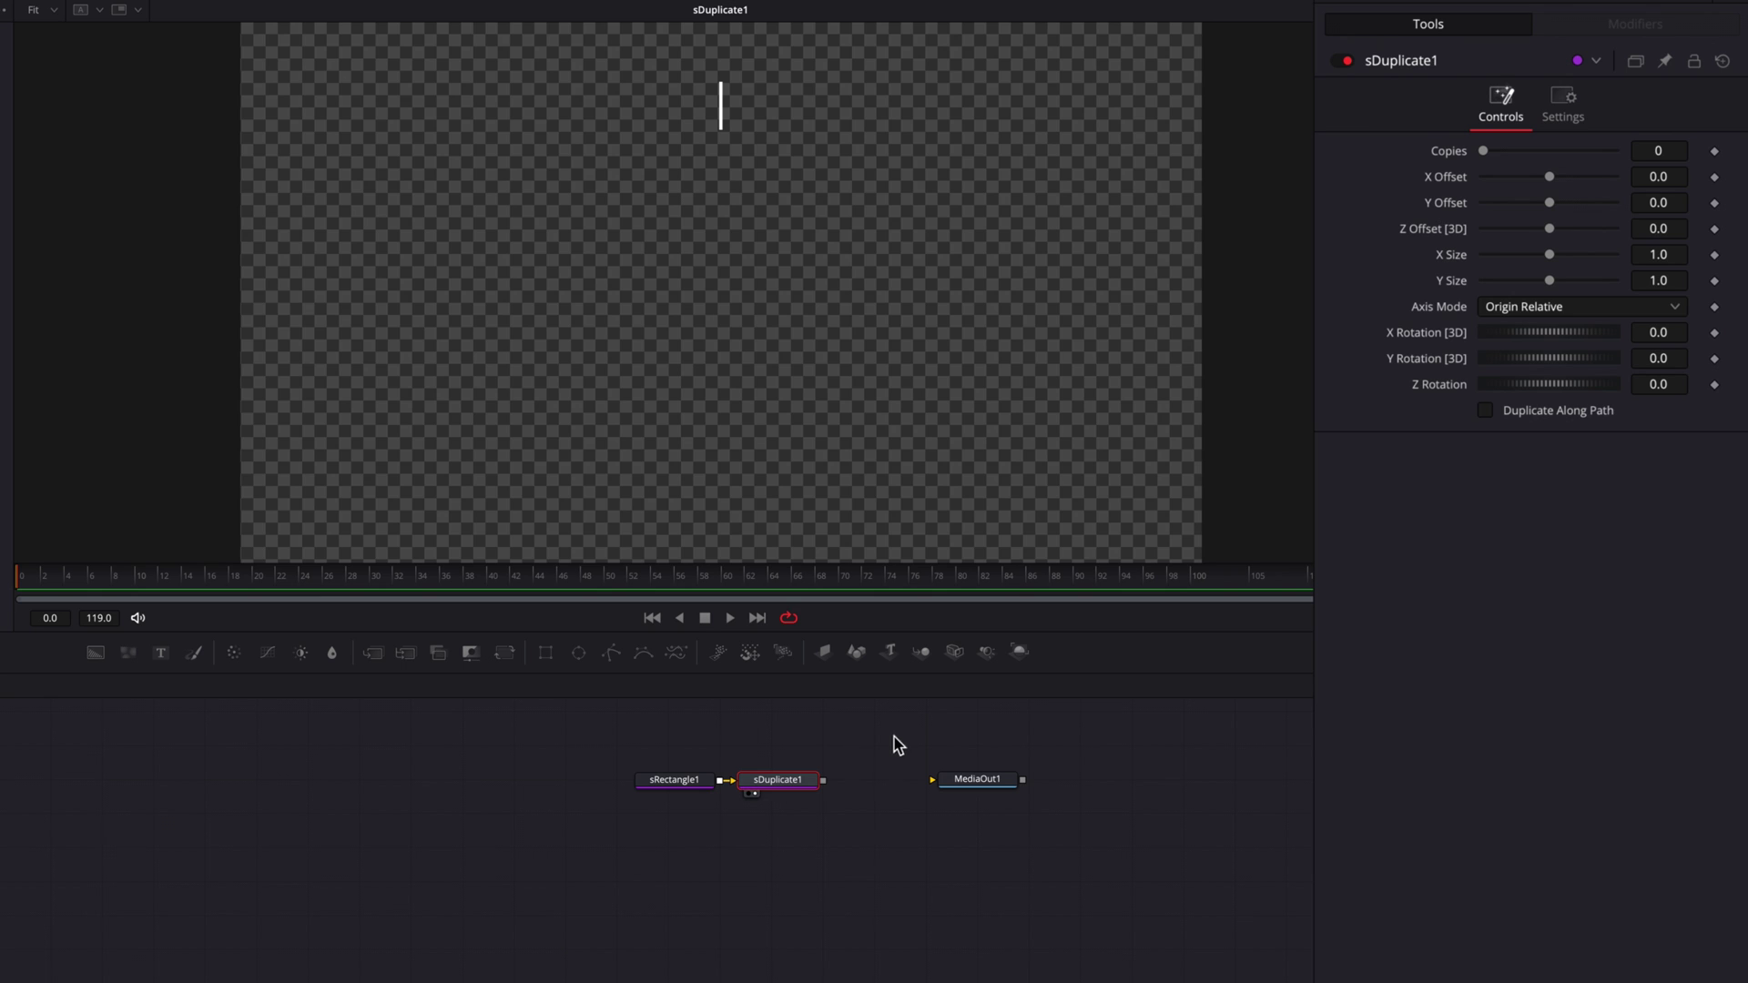
{"action": "left_click", "coordinate": [1673, 153]}
{"action": "type", "text": "11"}
{"action": "key", "text": "Return"}
{"action": "left_click", "coordinate": [1624, 307]}
{"action": "left_click", "coordinate": [1622, 334]}
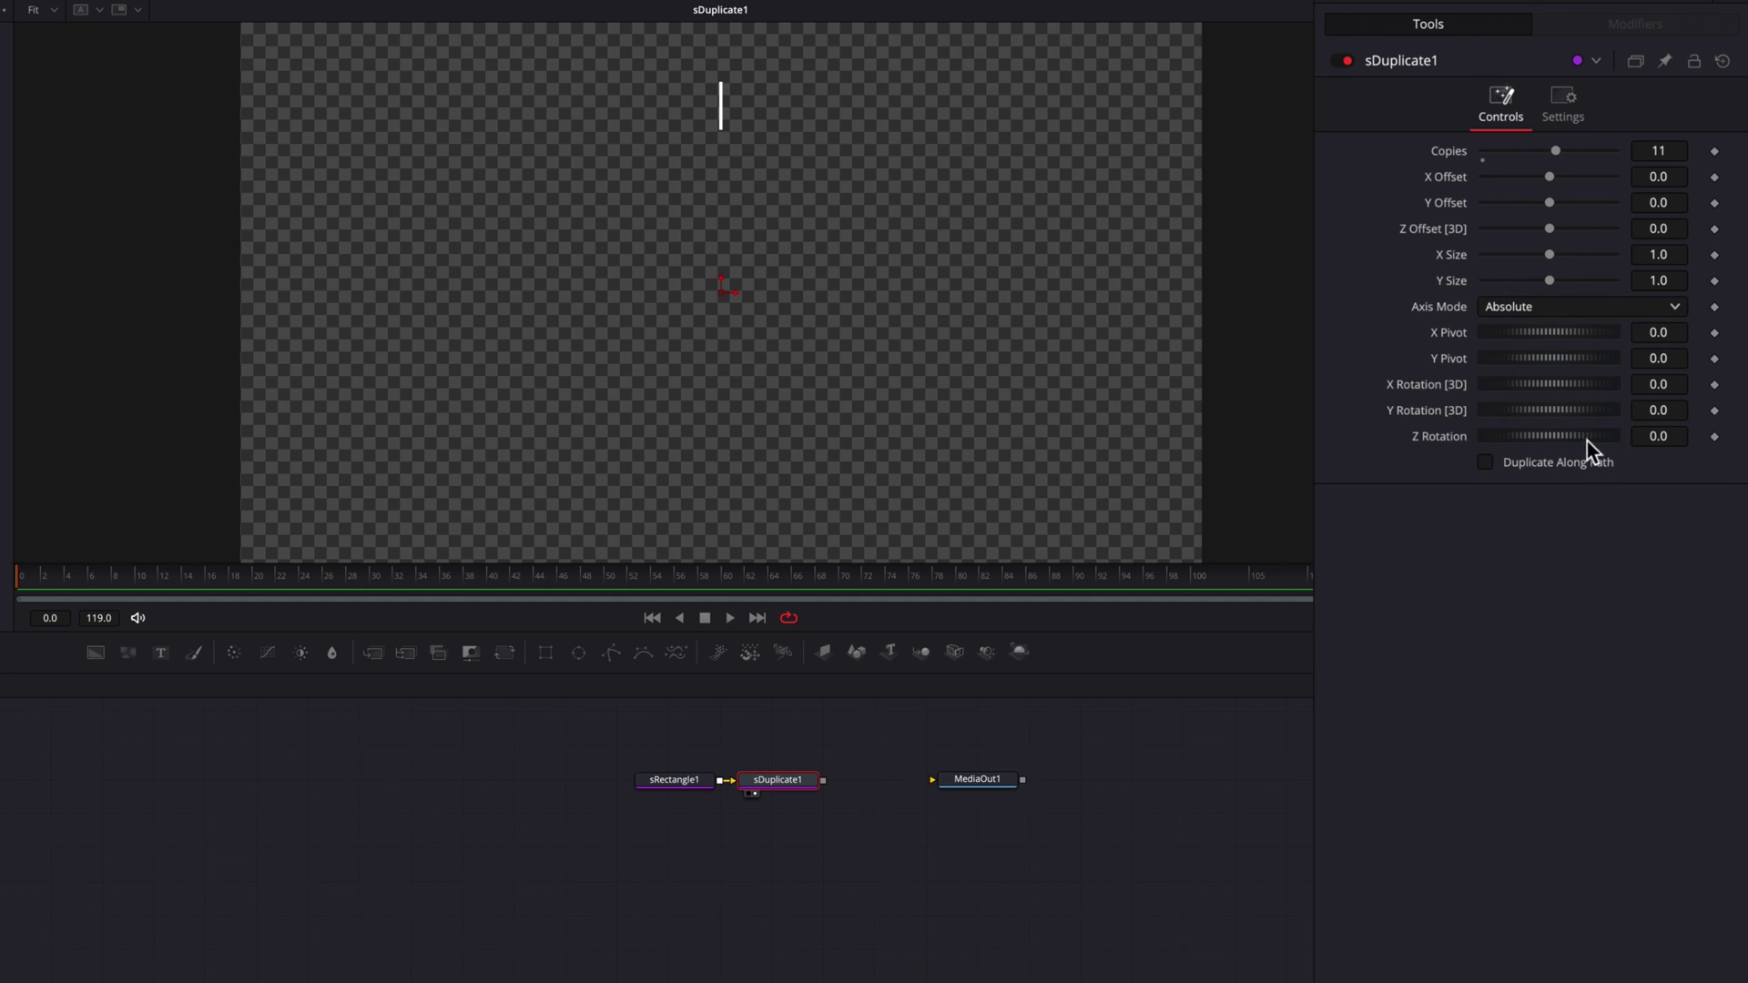
Set the Z Rotation of sDuplicate1 to 30 to spread the copies evenly around the circle.
{"action": "left_click_drag", "start_coordinate": [1639, 445], "coordinate": [1733, 446]}
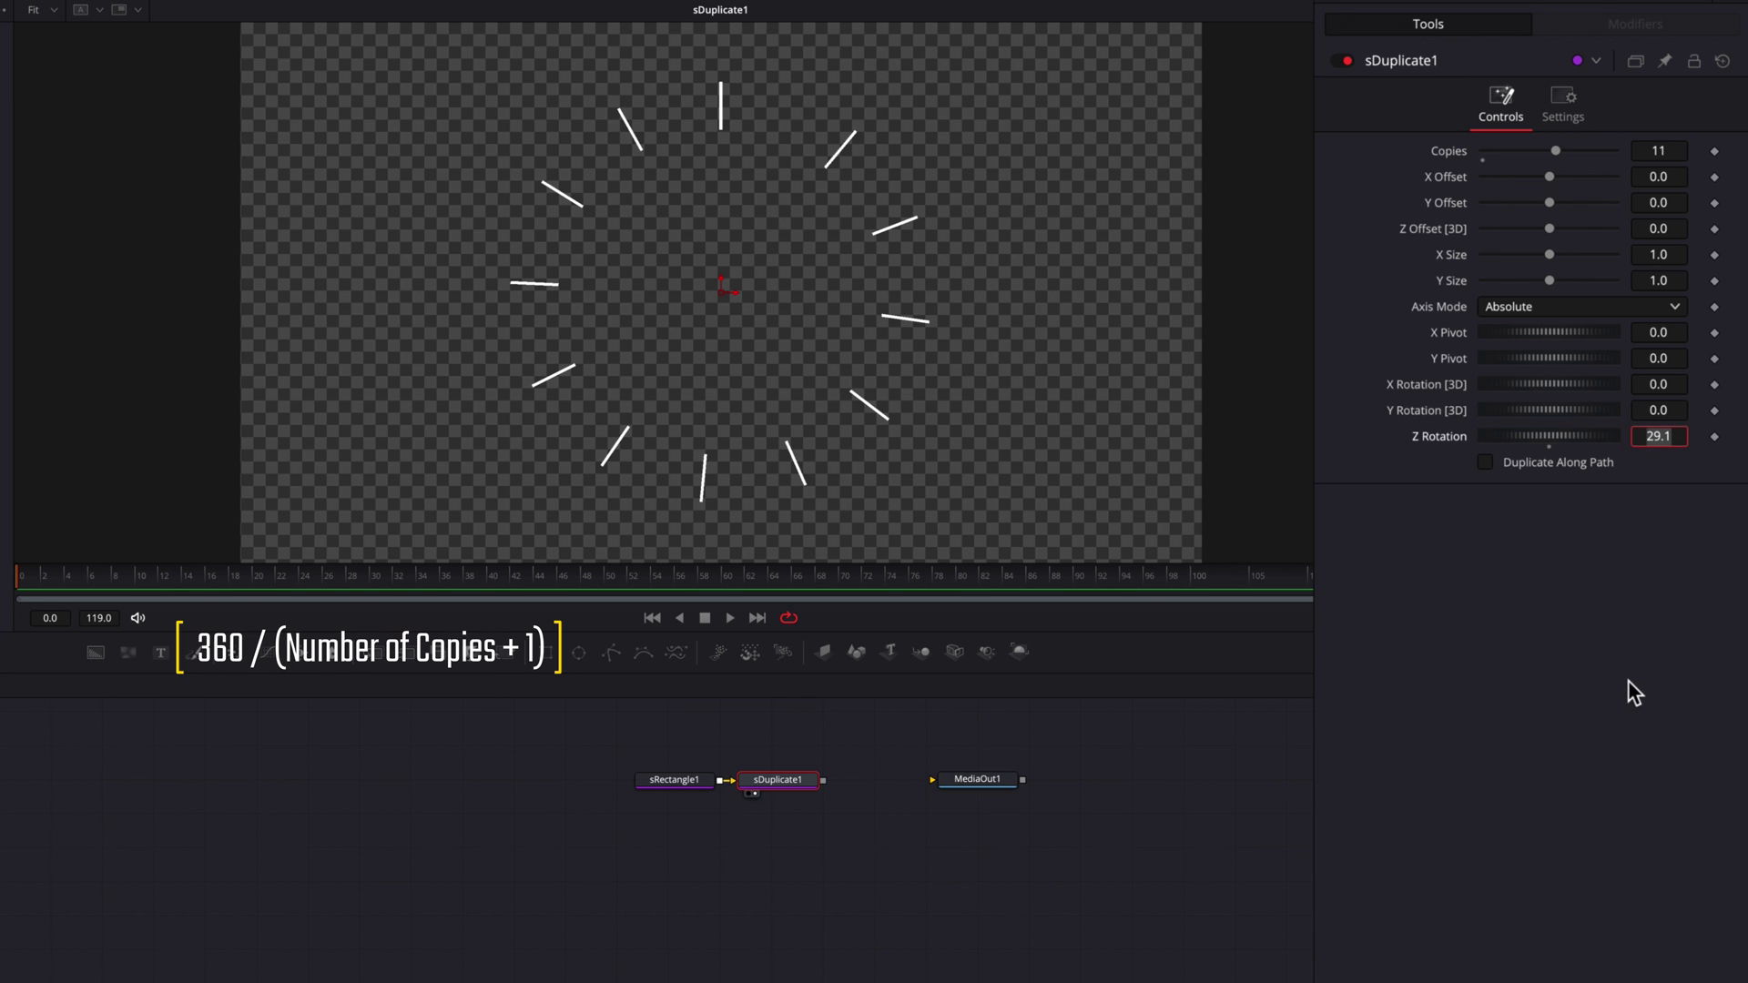
{"action": "type", "text": "30"}
{"action": "key", "text": "Tab"}
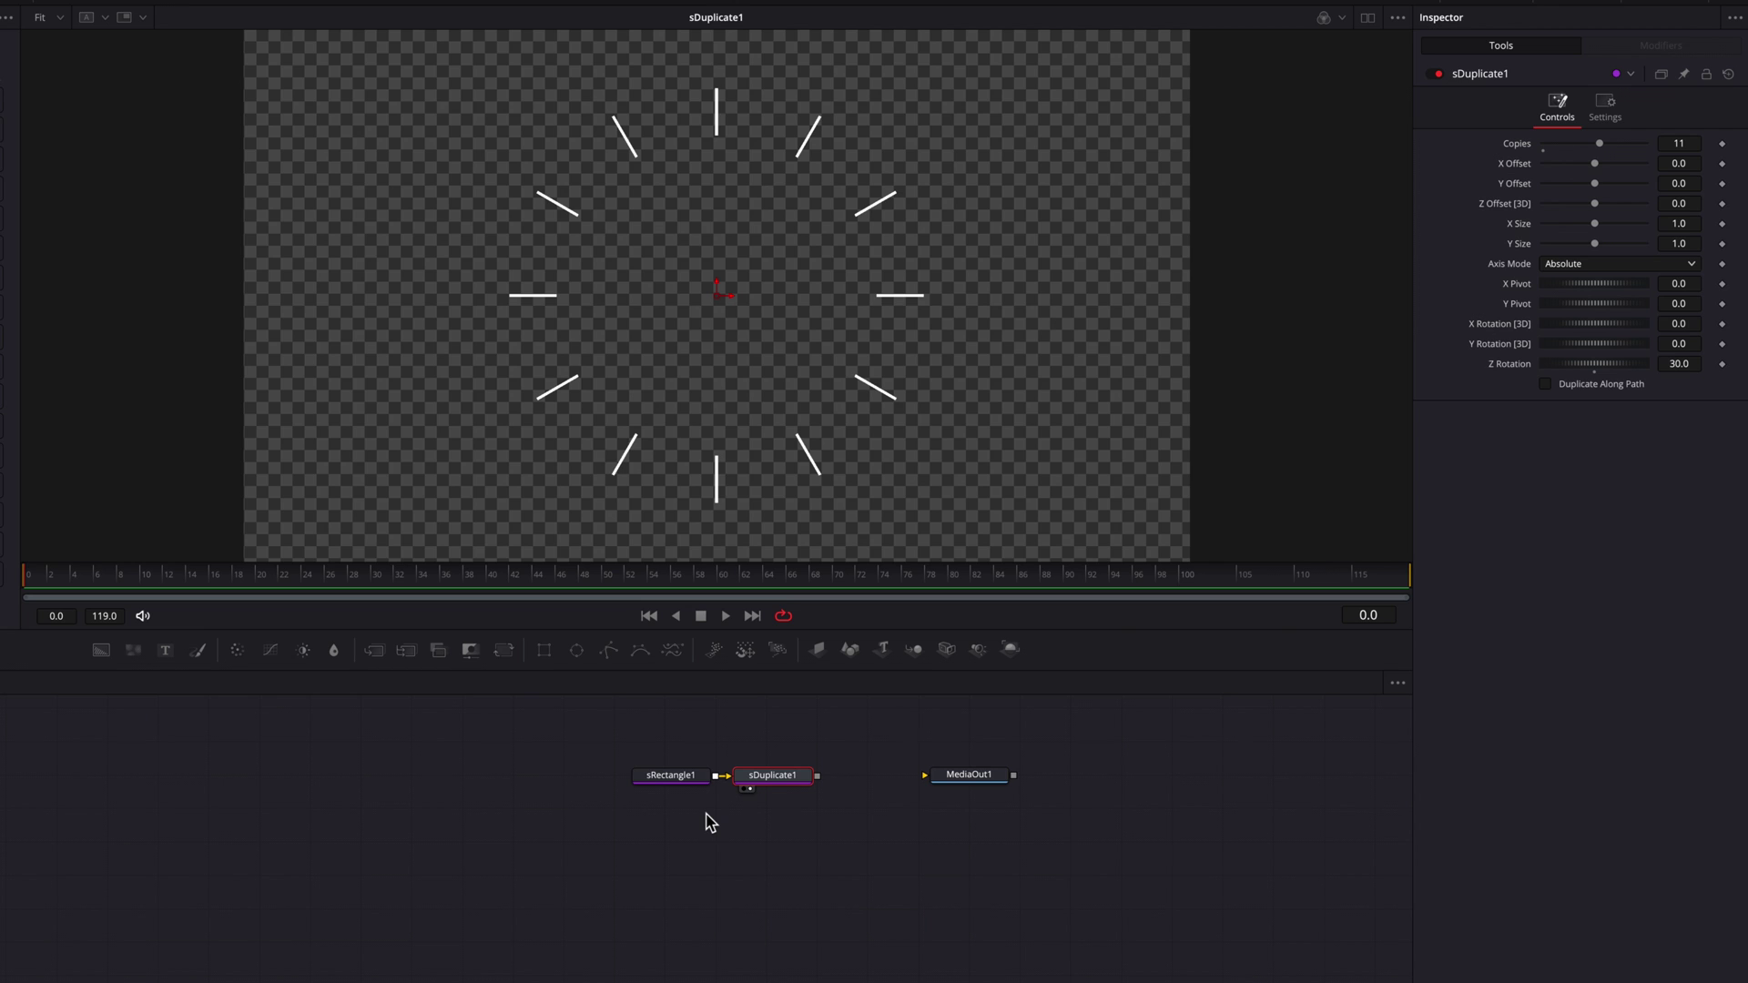
Add a second sRectangle and sDuplicate pair and combine it with sDuplicate1 through an sMerge shown in the viewer.
{"action": "left_click", "coordinate": [1002, 814]}
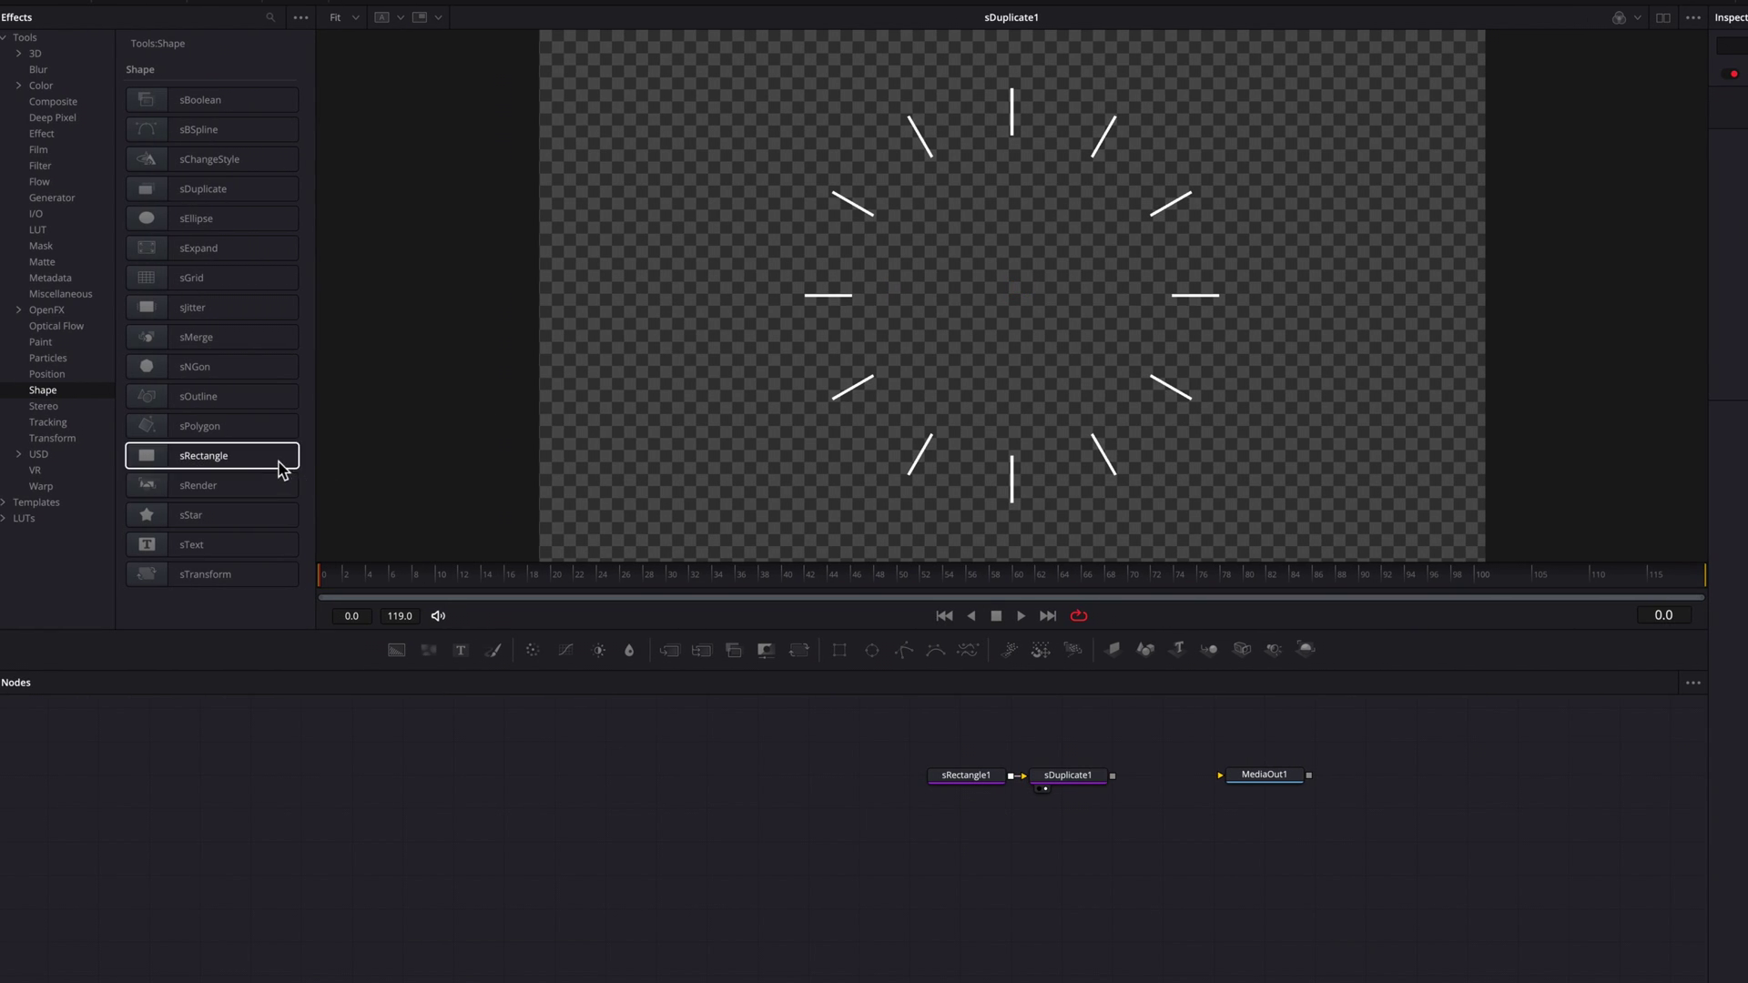
{"action": "left_click", "coordinate": [282, 469]}
{"action": "left_click", "coordinate": [244, 193]}
{"action": "left_click", "coordinate": [1006, 810], "text": "ctrl"}
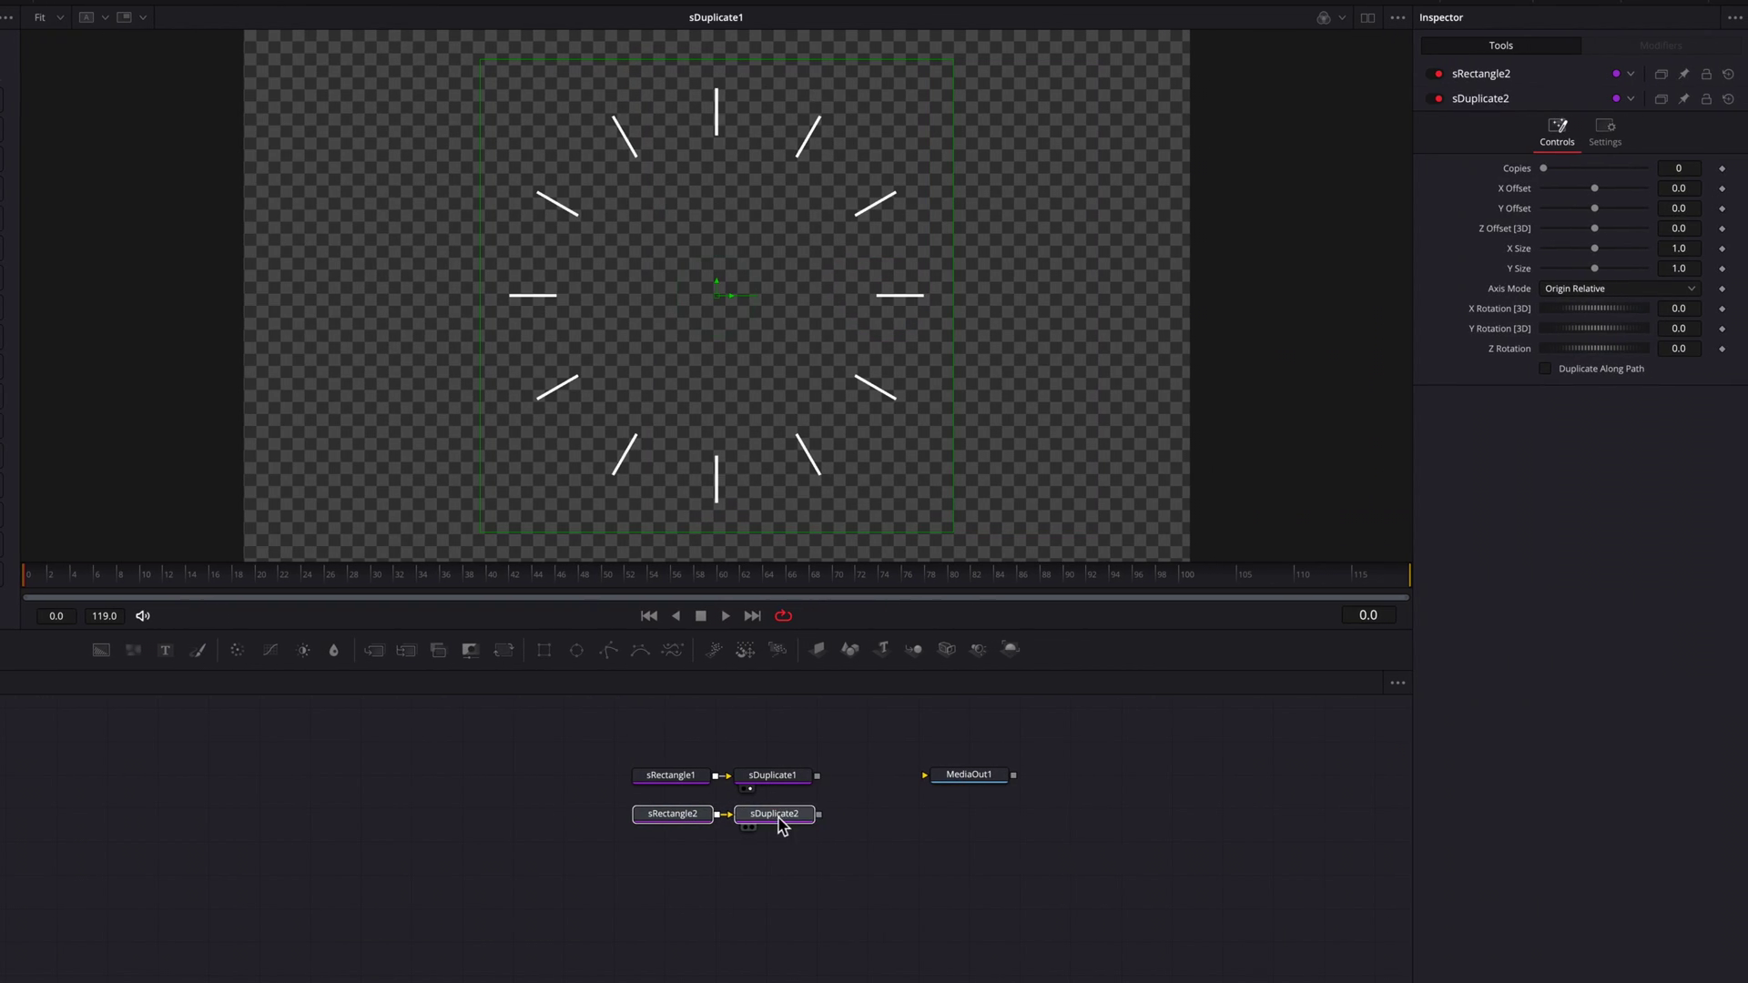
{"action": "left_click_drag", "start_coordinate": [817, 775], "coordinate": [819, 813]}
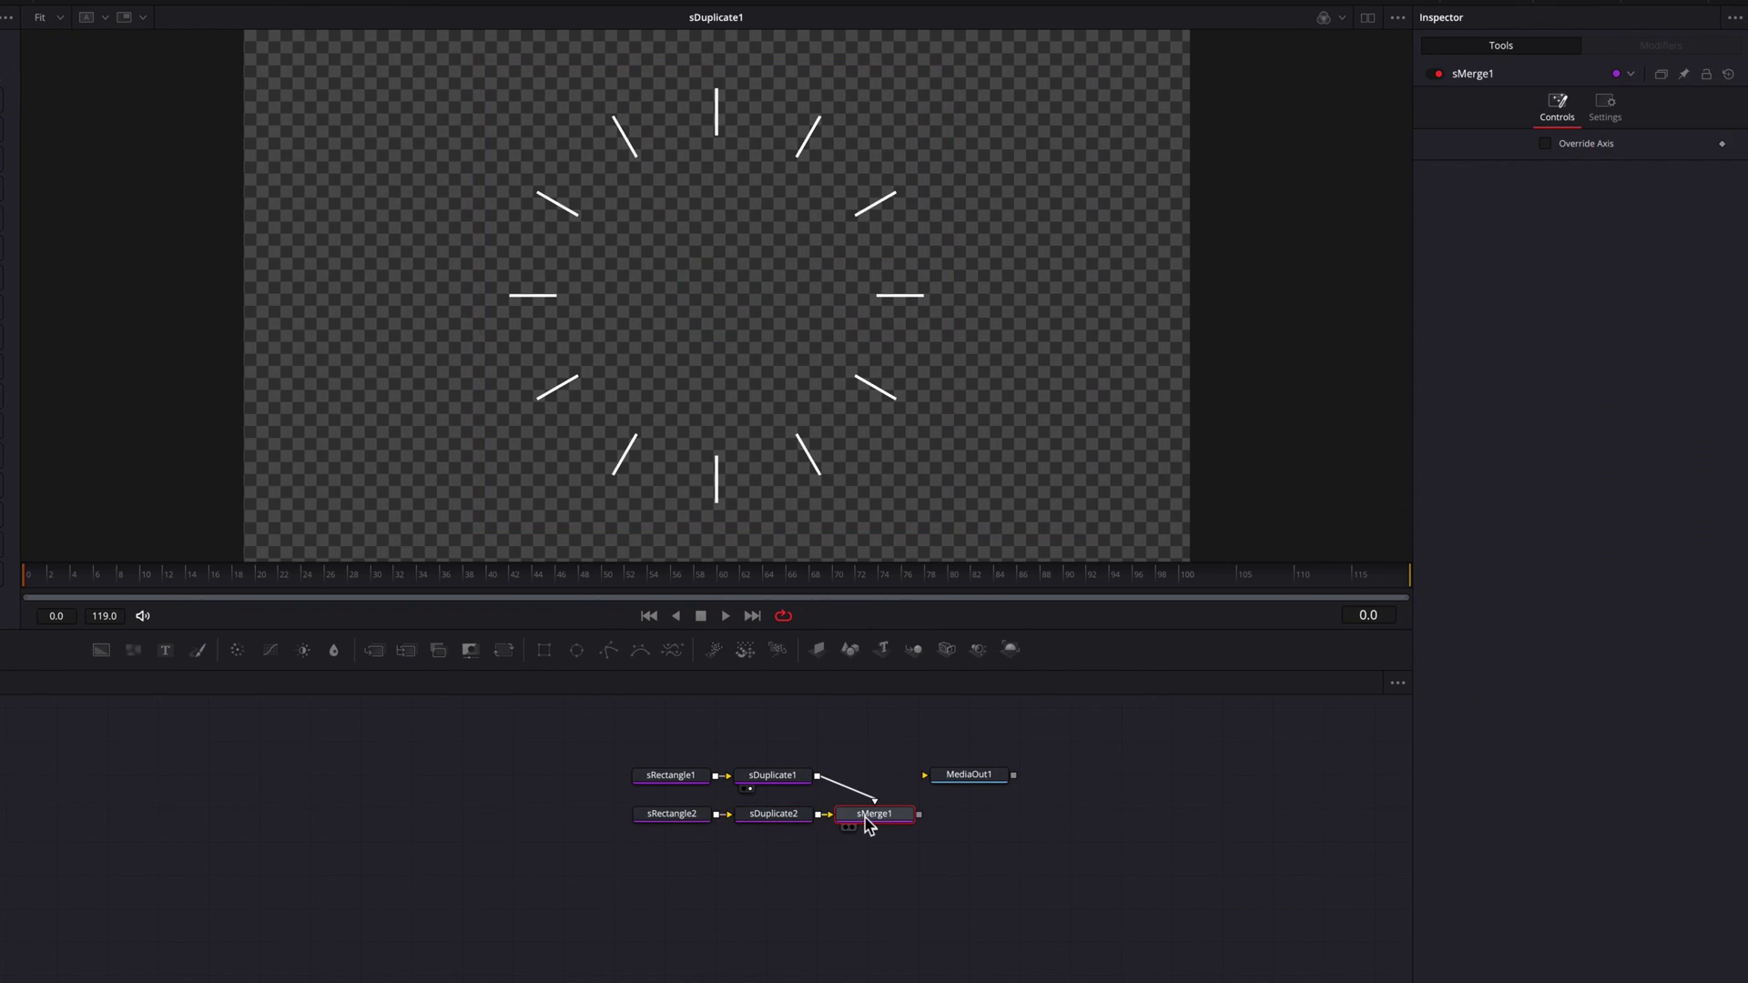
{"action": "key", "text": "1"}
Shape sRectangle2 into a small tick mark with width 0.0018, height 0.014 and Y Offset 0.195.
{"action": "left_click", "coordinate": [695, 819]}
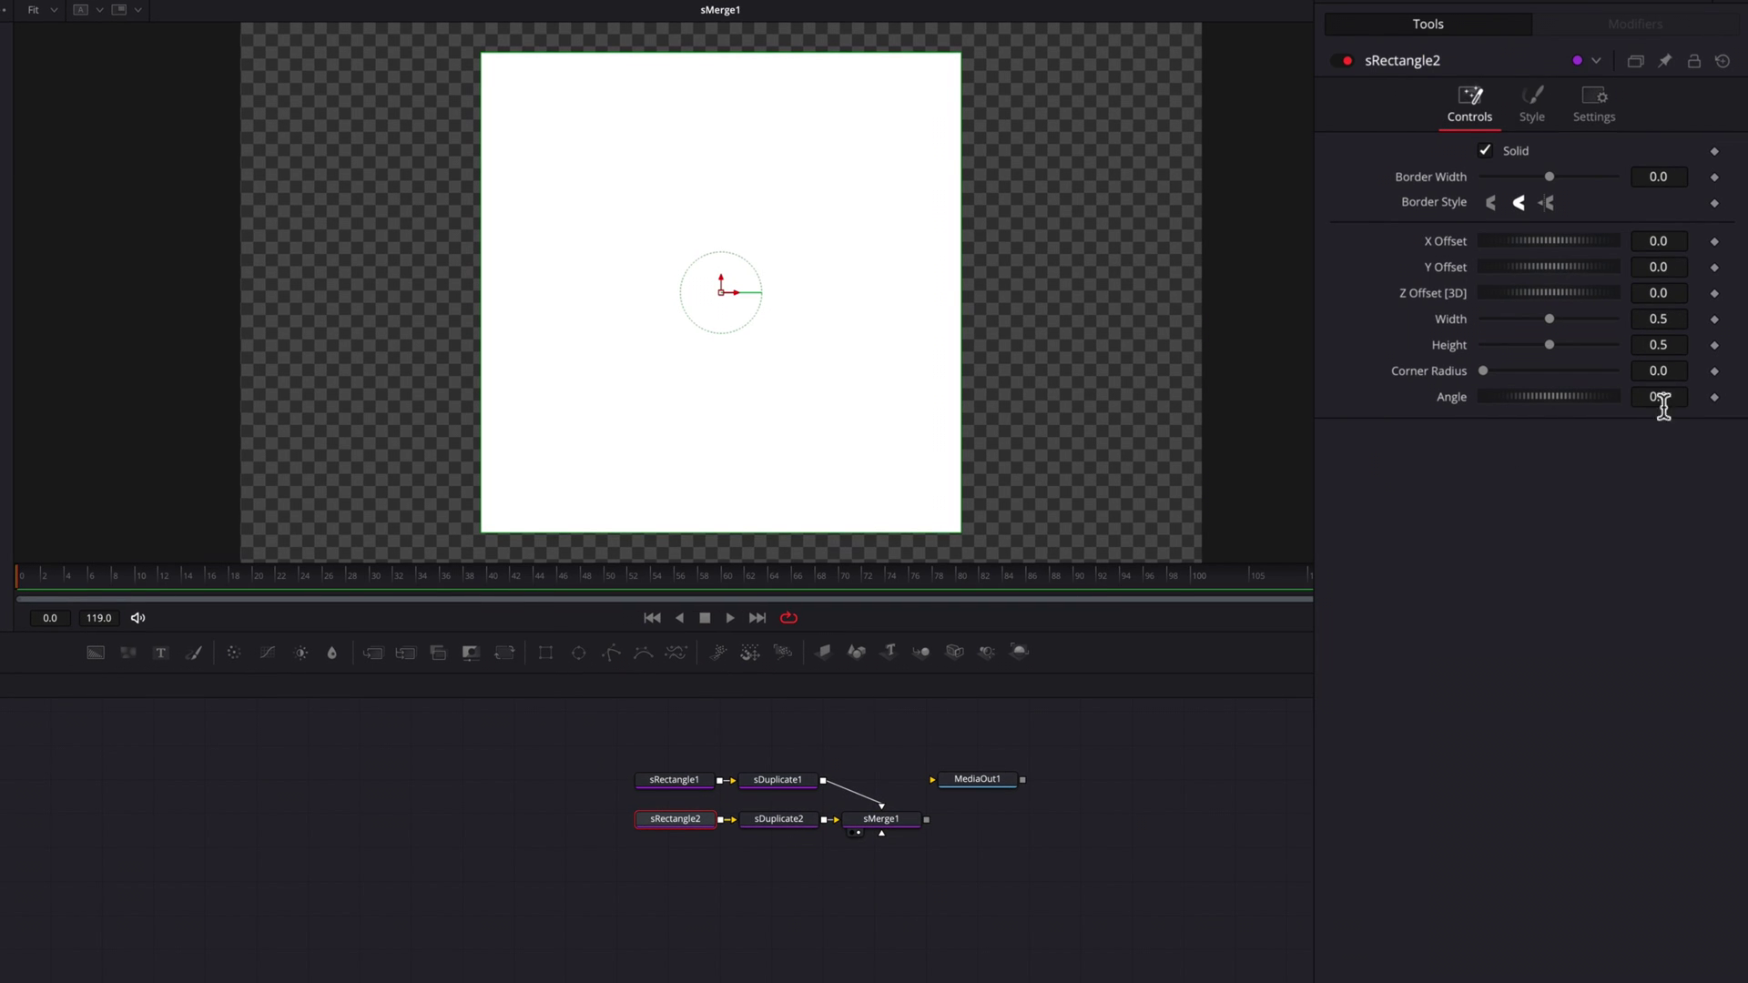
{"action": "left_click_drag", "start_coordinate": [1675, 321], "coordinate": [1431, 320]}
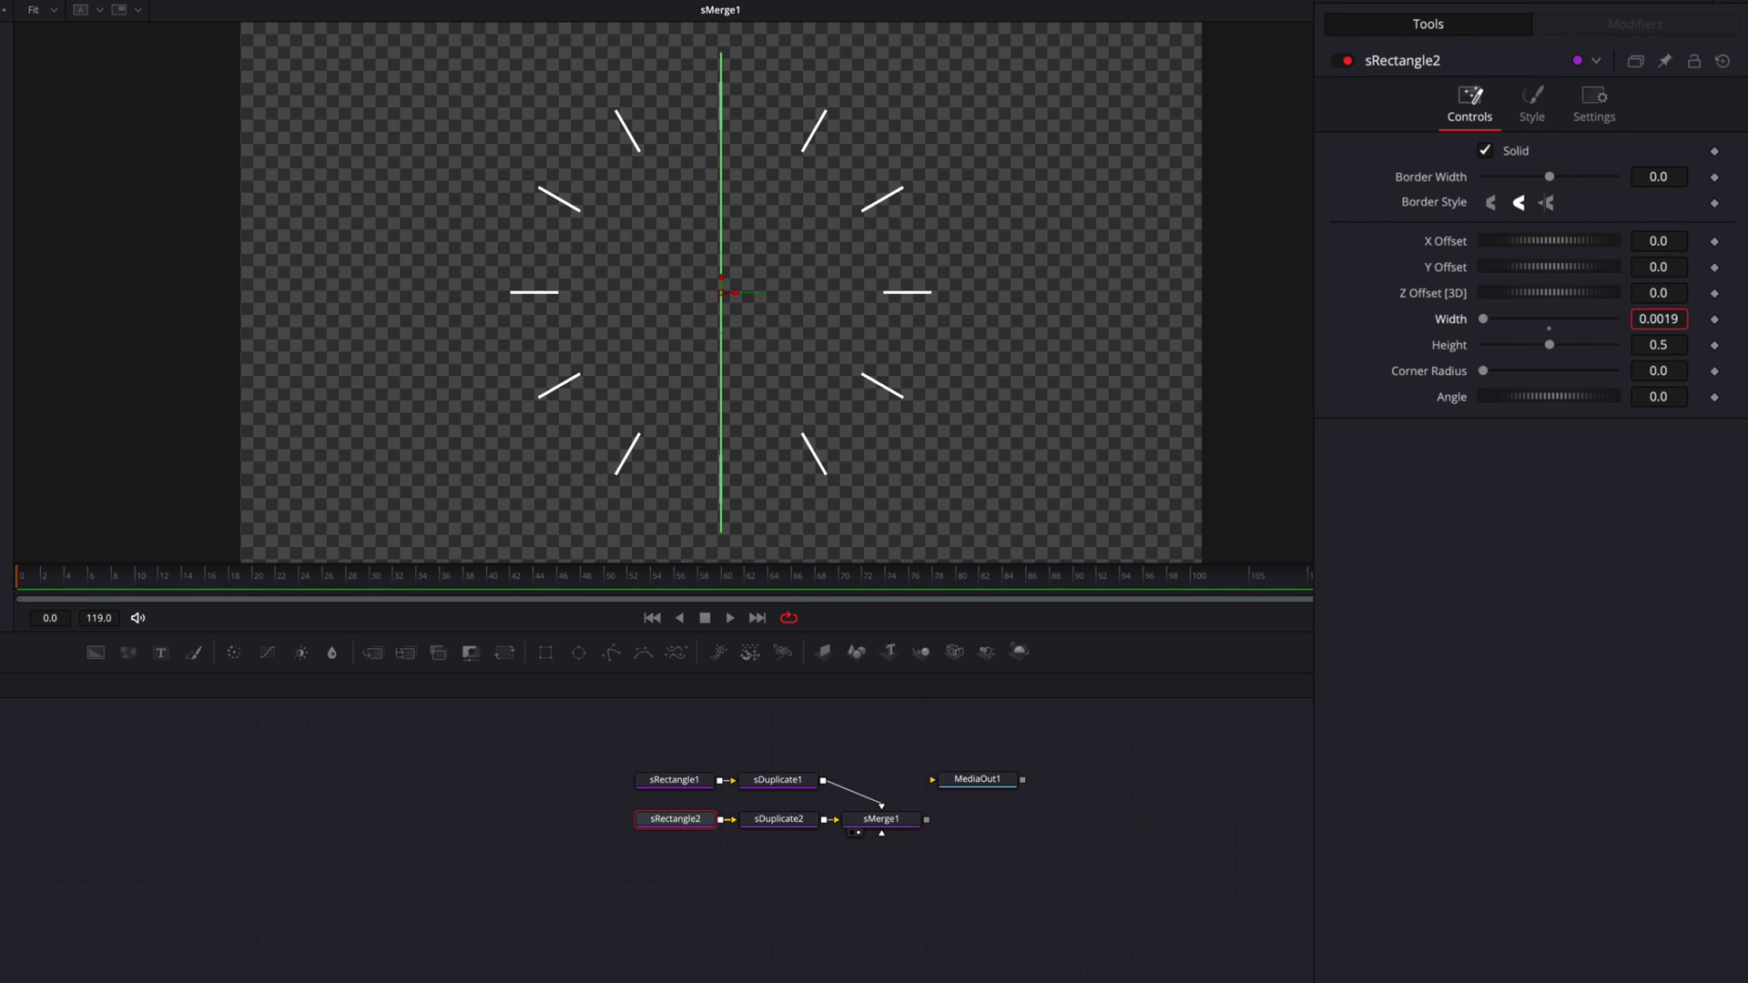
{"action": "left_click_drag", "start_coordinate": [1682, 346], "coordinate": [1522, 346]}
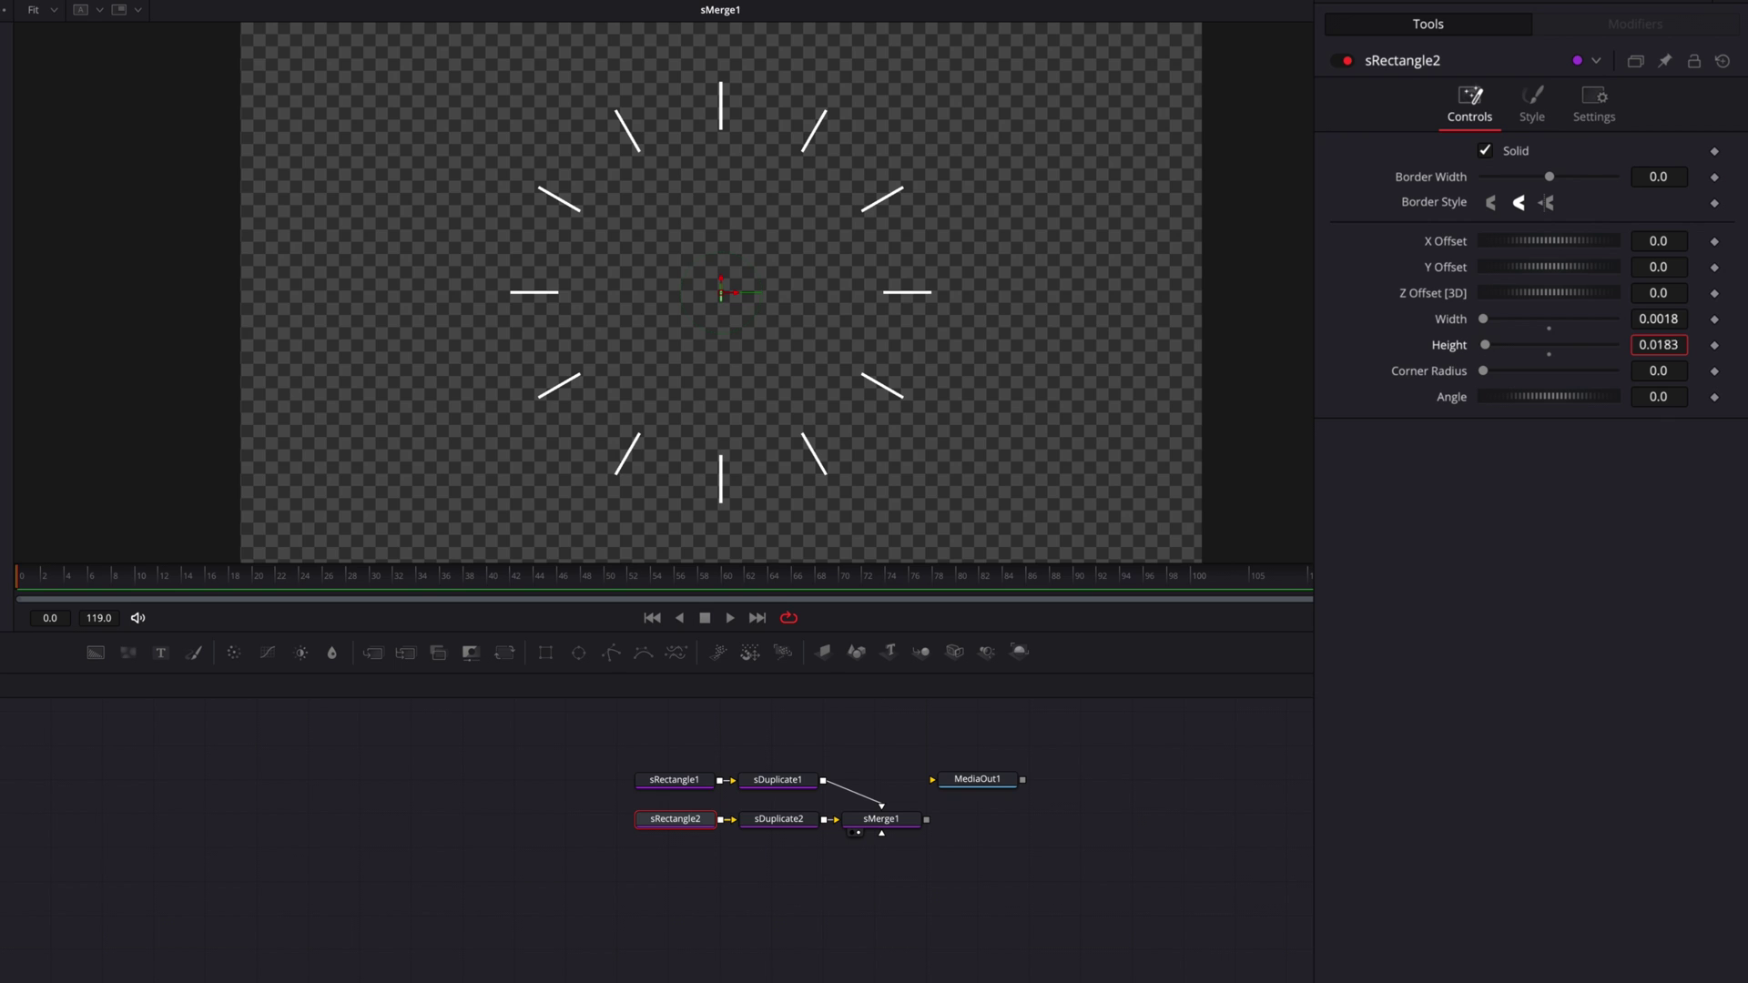
{"action": "left_click_drag", "start_coordinate": [1658, 345], "coordinate": [1655, 345]}
{"action": "left_click_drag", "start_coordinate": [1650, 266], "coordinate": [1737, 267]}
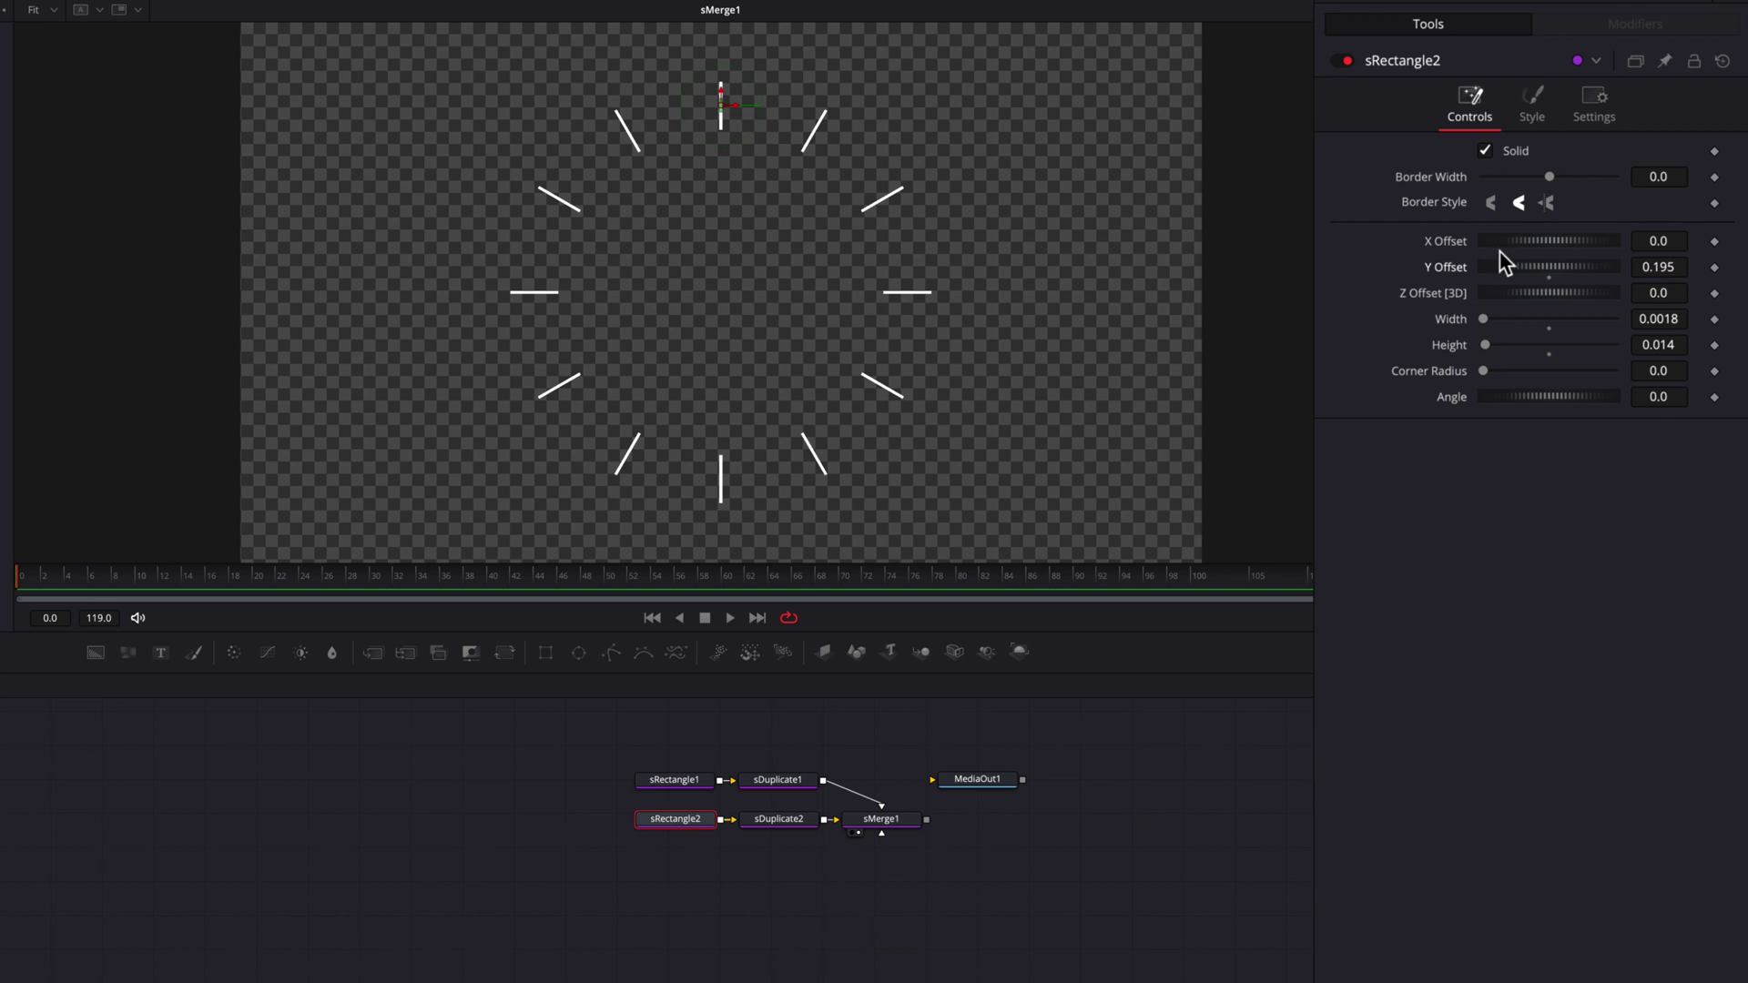
{"action": "scroll", "coordinate": [737, 114], "scroll_direction": "up", "scroll_amount": 2}
{"action": "scroll", "coordinate": [737, 114], "scroll_direction": "up", "scroll_amount": 3}
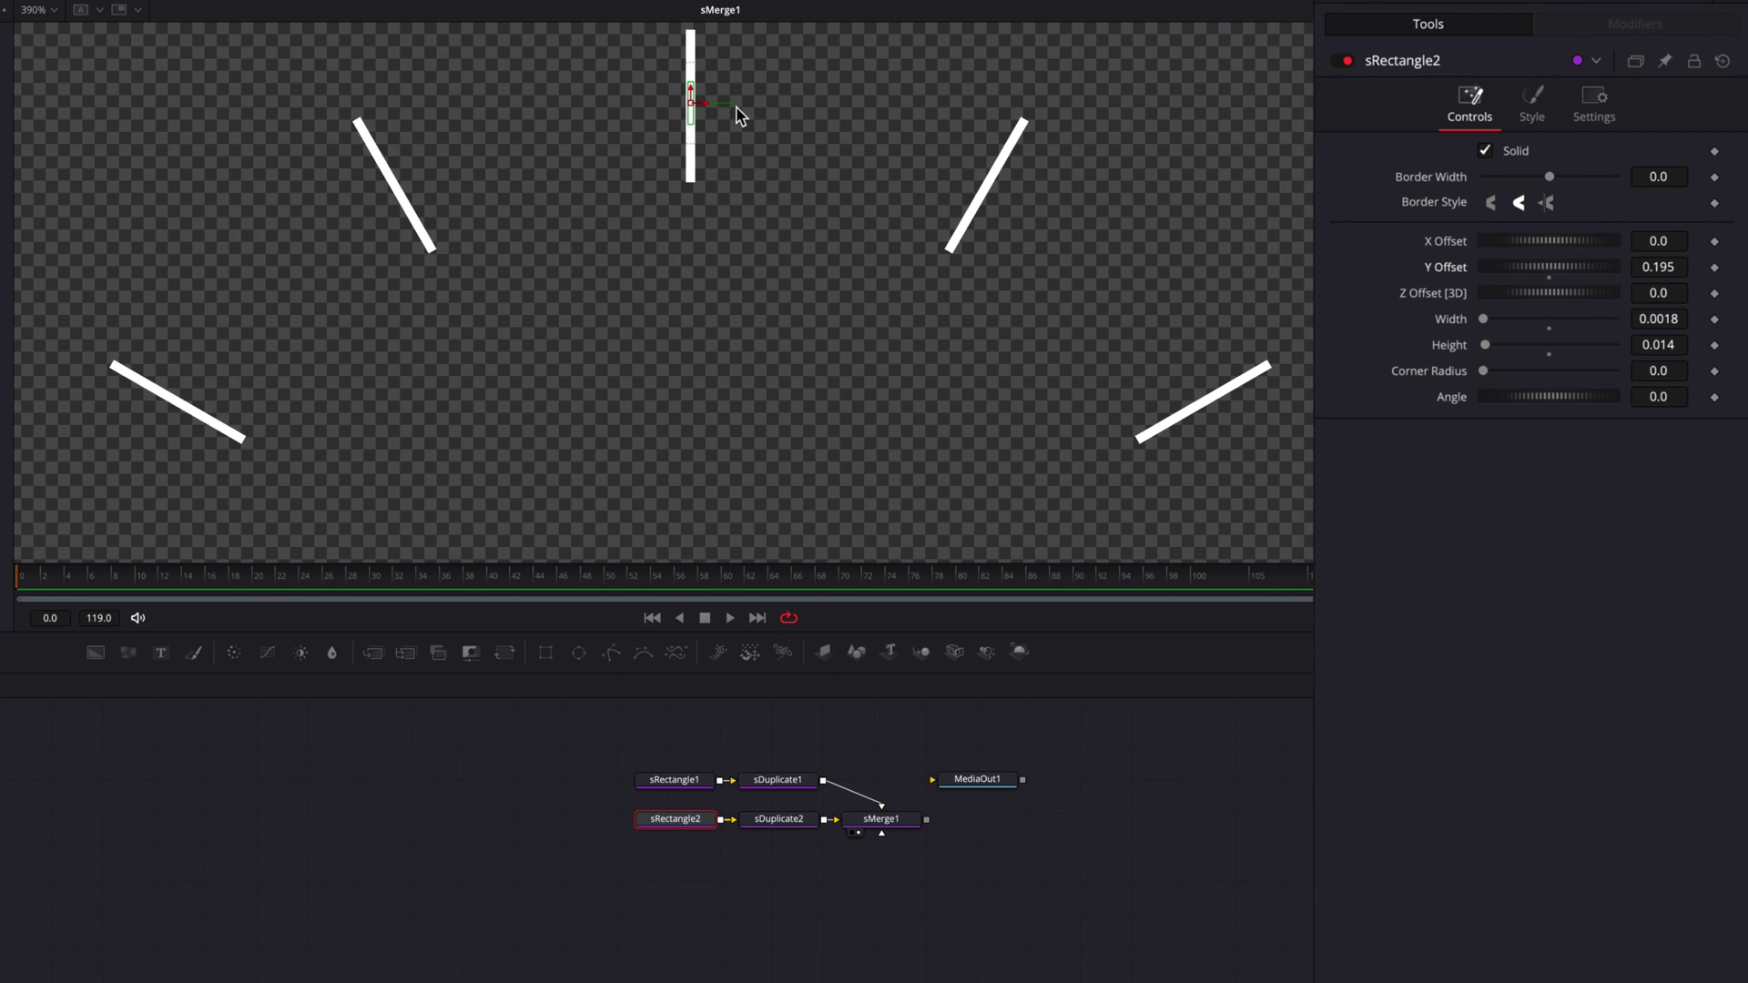
{"action": "key", "text": "ctrl+f"}
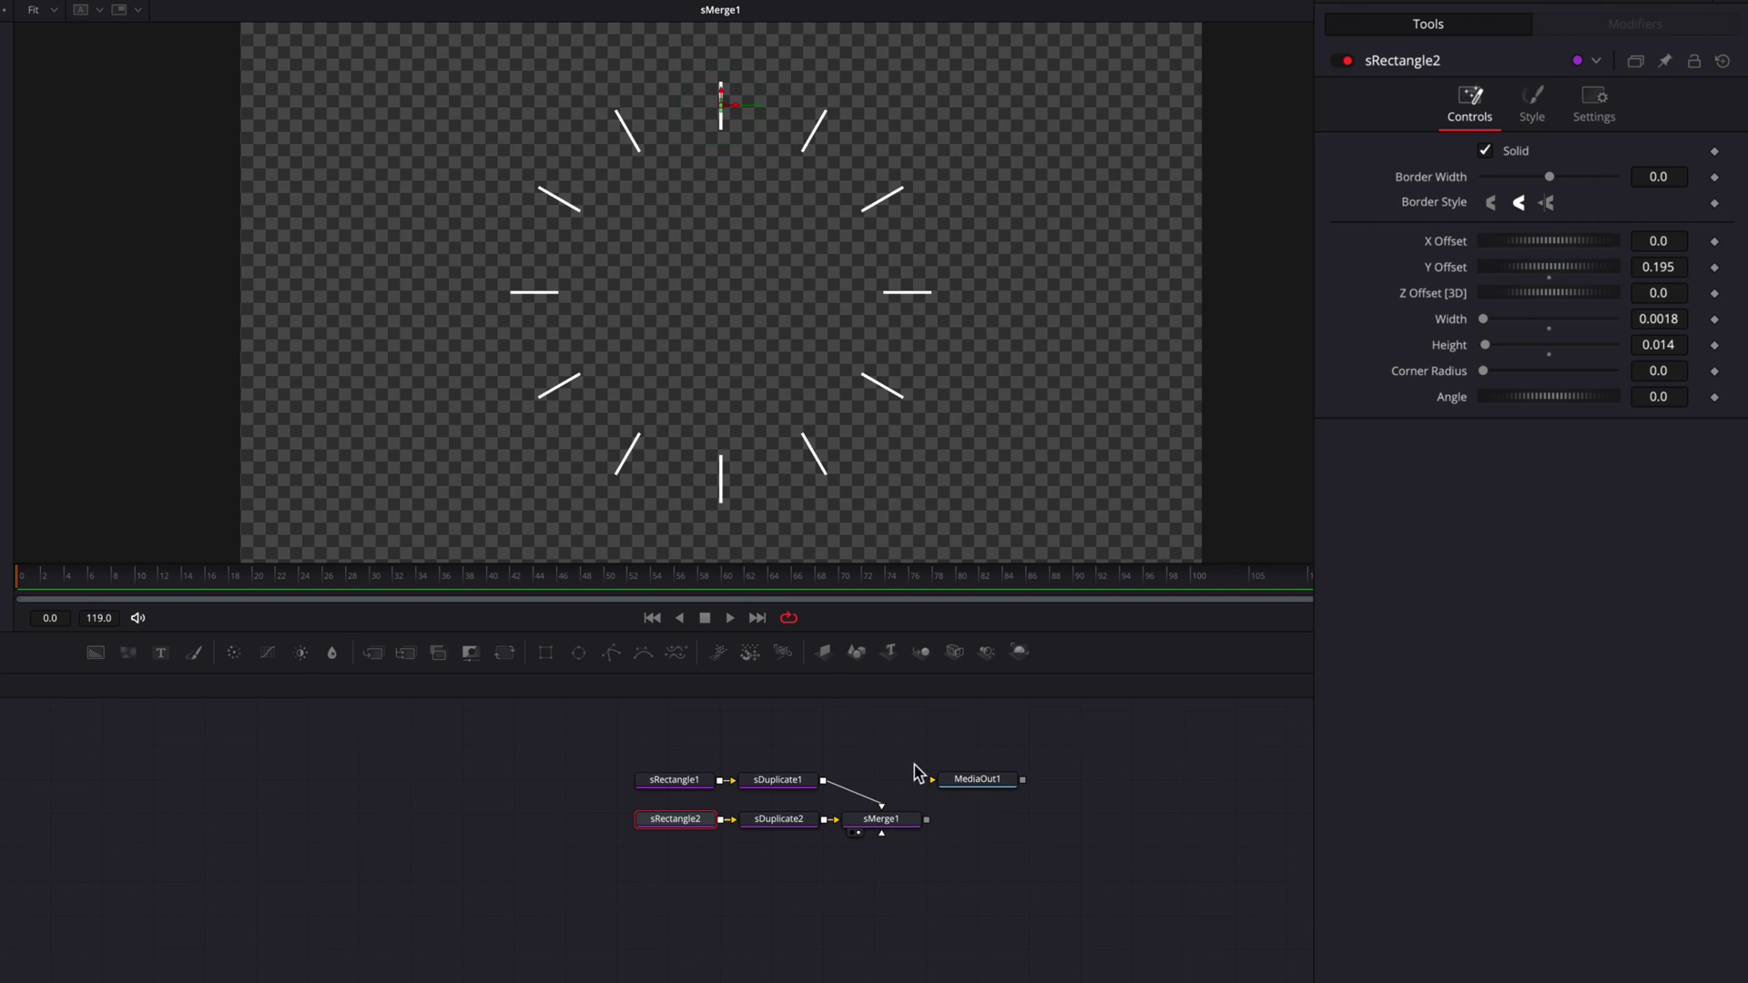
Set sDuplicate2 to 59 copies and change its axis mode to Absolute.
{"action": "left_click", "coordinate": [783, 821]}
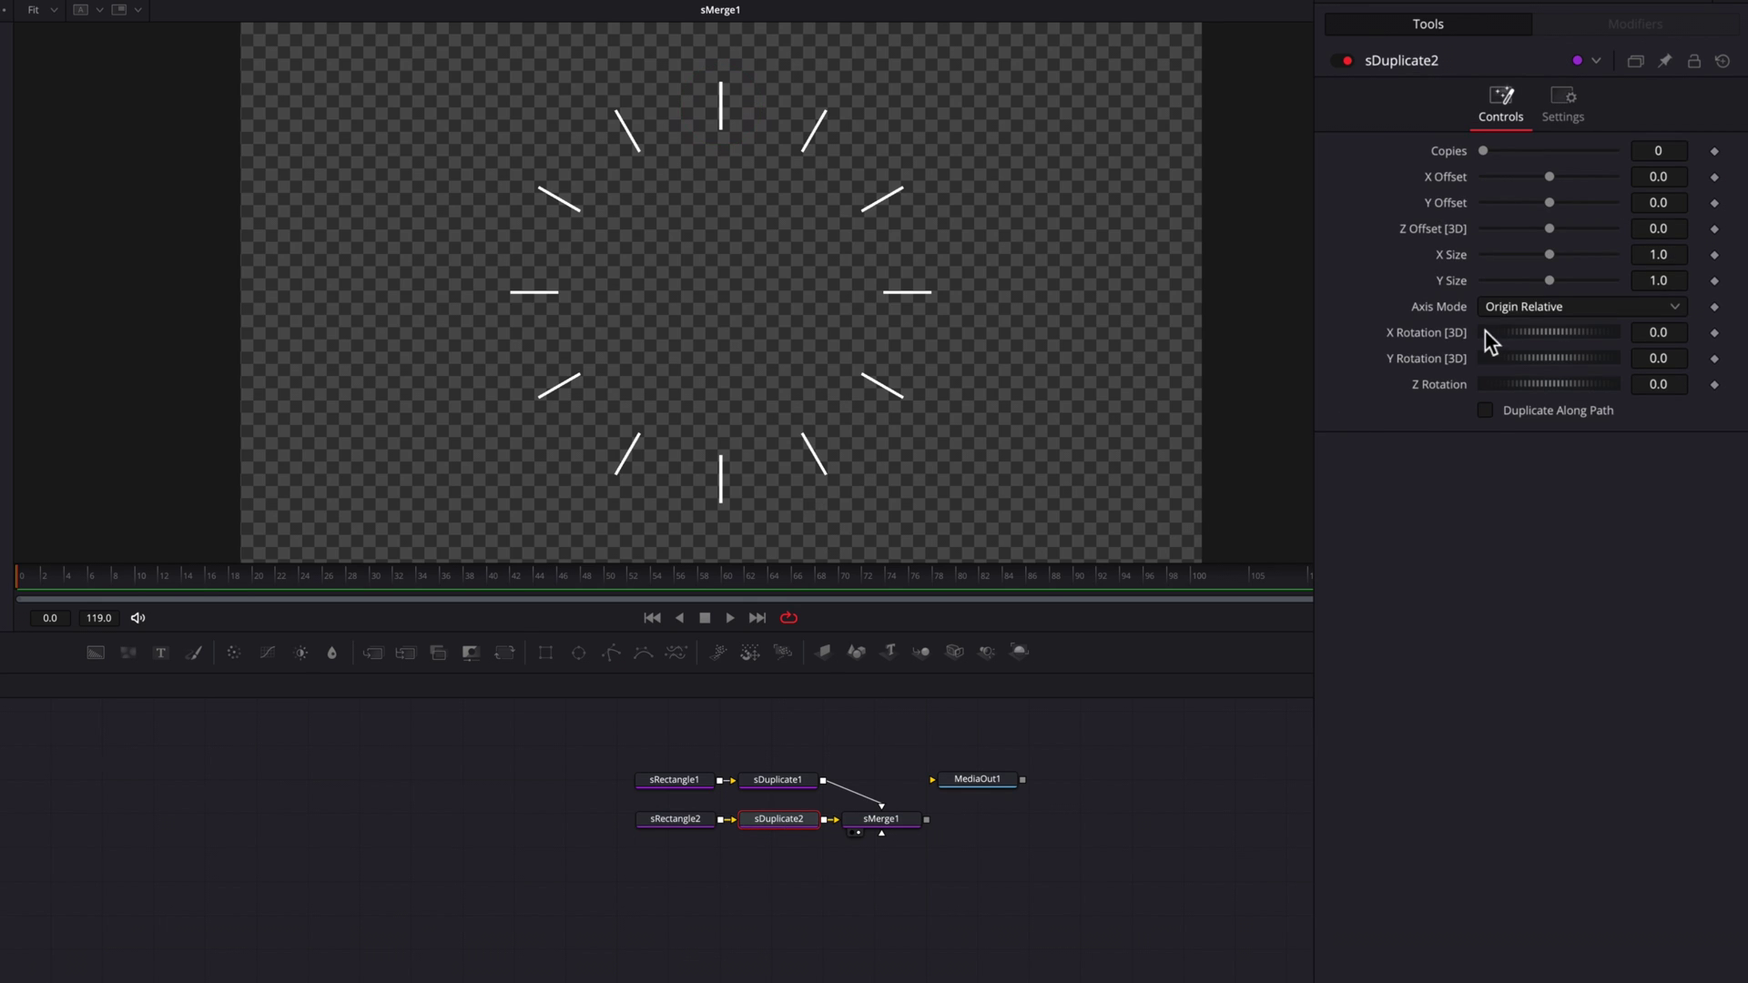
{"action": "left_click", "coordinate": [1677, 151]}
{"action": "type", "text": "59"}
{"action": "key", "text": "Tab"}
{"action": "left_click", "coordinate": [1571, 304]}
{"action": "left_click", "coordinate": [1568, 331]}
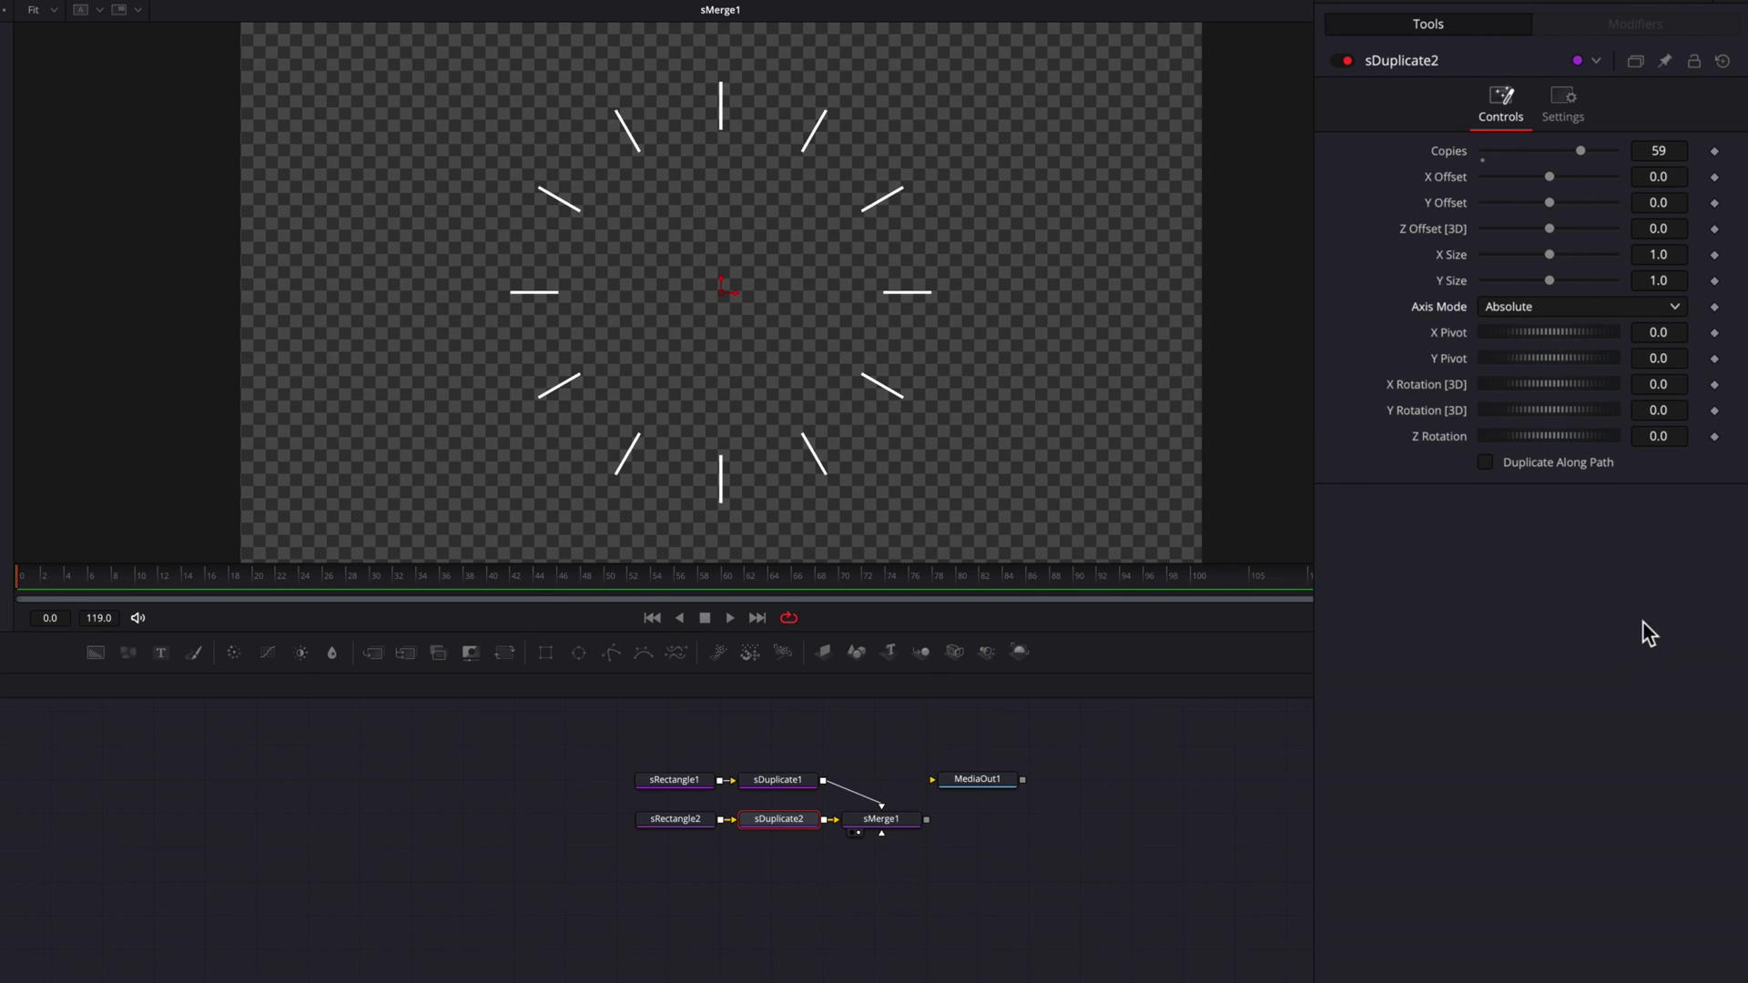
Set the Z Rotation of sDuplicate2 to 6 so the small ticks form a full ring.
{"action": "mouse_move", "coordinate": [1658, 436]}
{"action": "left_mouse_down"}
{"action": "mouse_move", "coordinate": [1711, 436]}
{"action": "mouse_move", "coordinate": [1651, 440]}
{"action": "left_mouse_up"}
{"action": "left_click", "coordinate": [1669, 439]}
{"action": "type", "text": "6"}
{"action": "key", "text": "Tab"}
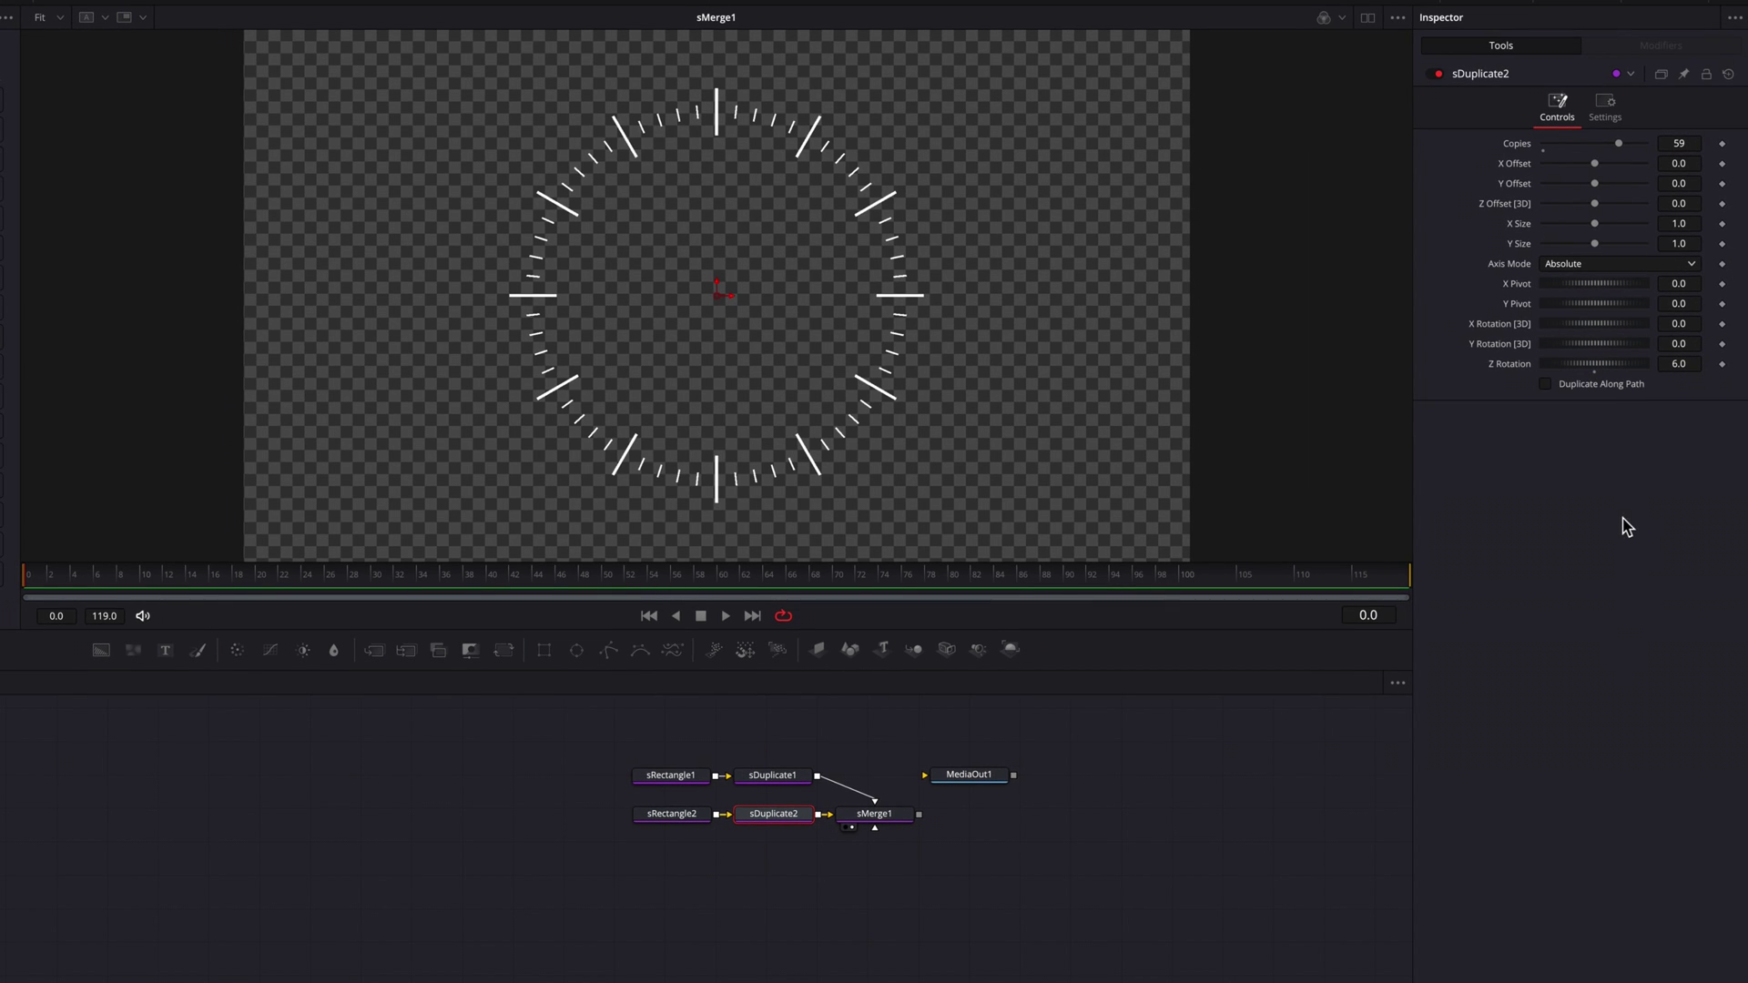
Add an sEllipse node below sDuplicate2 and connect it to sMerge1.
{"action": "scroll", "coordinate": [915, 877], "scroll_direction": "down", "scroll_amount": 2}
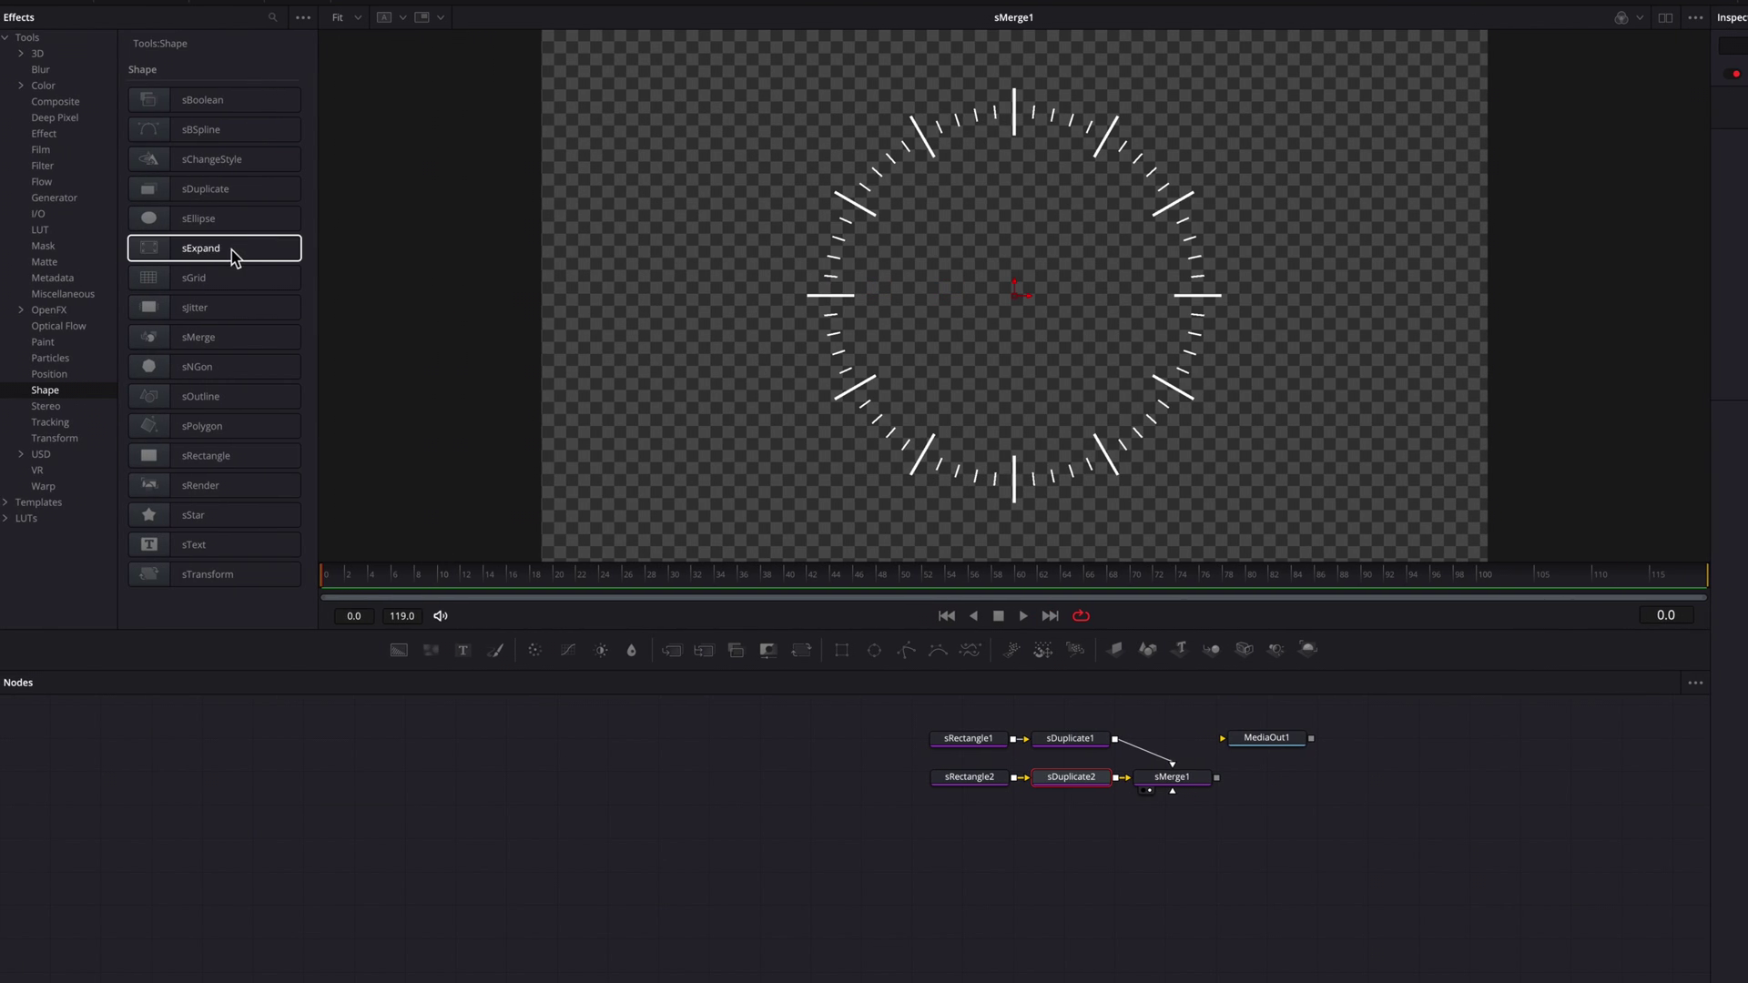
{"action": "left_click_drag", "start_coordinate": [234, 222], "coordinate": [1170, 791]}
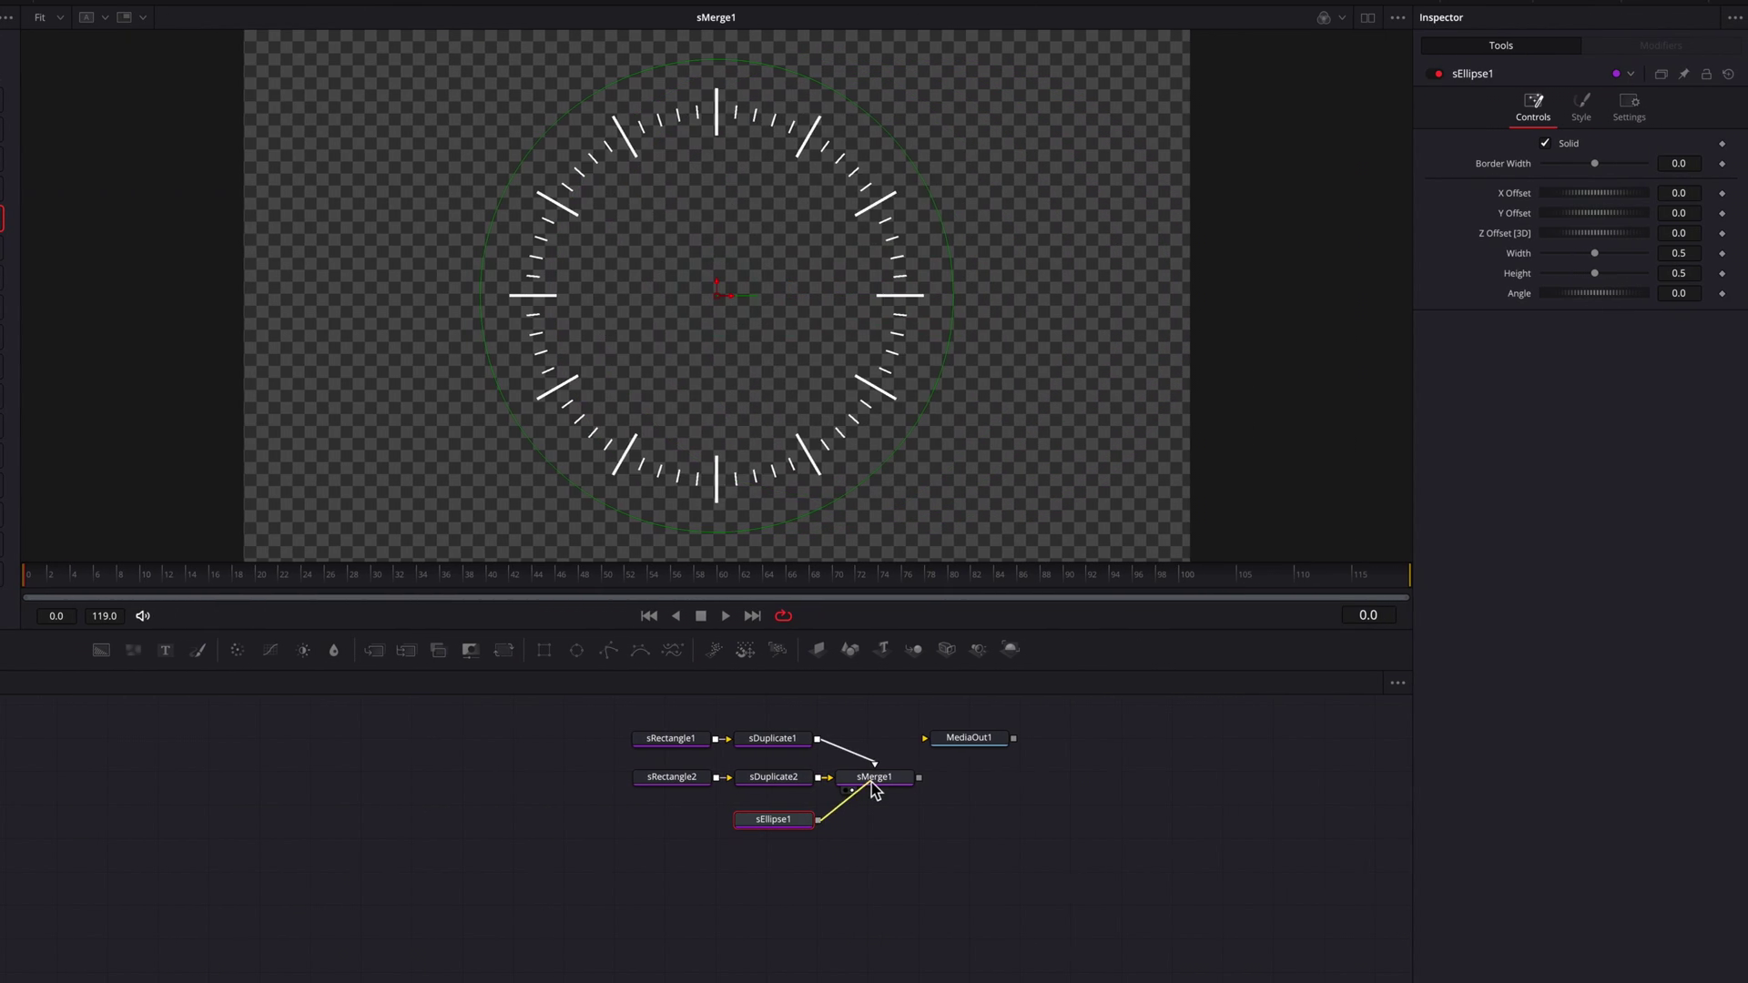
{"action": "left_click_drag", "start_coordinate": [871, 790], "coordinate": [872, 791]}
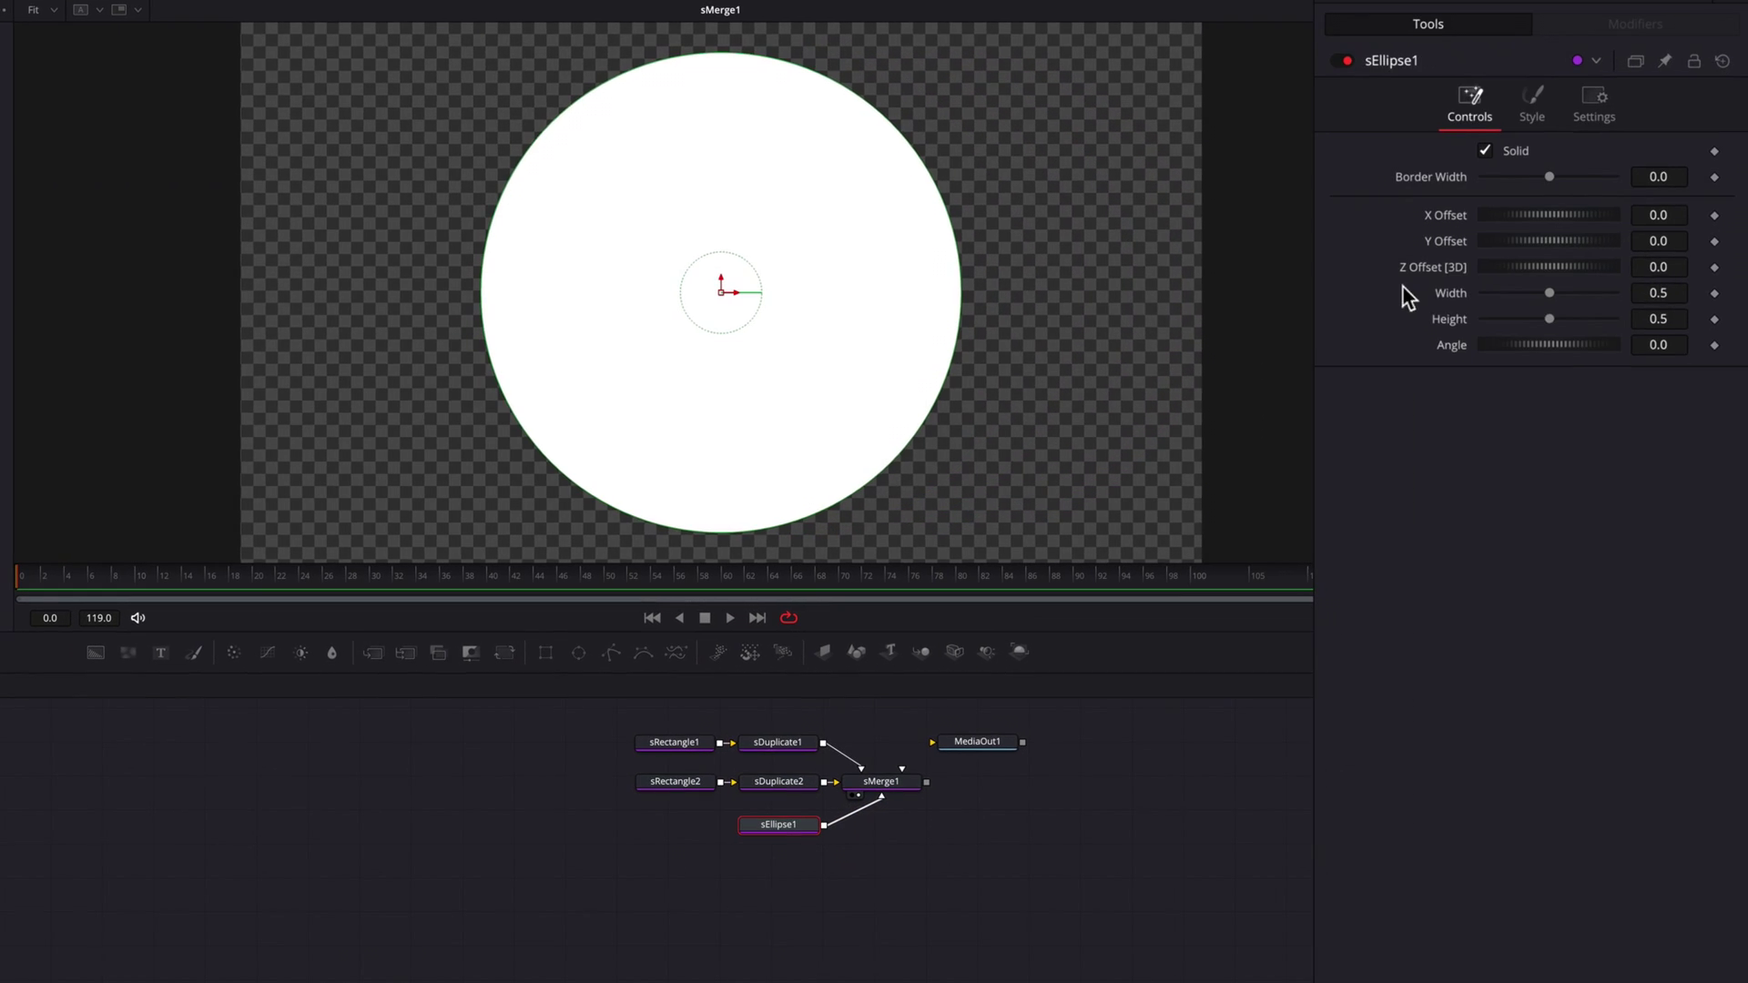
Link the ellipse's Width to its Height with an expression.
{"action": "right_click", "coordinate": [1450, 298]}
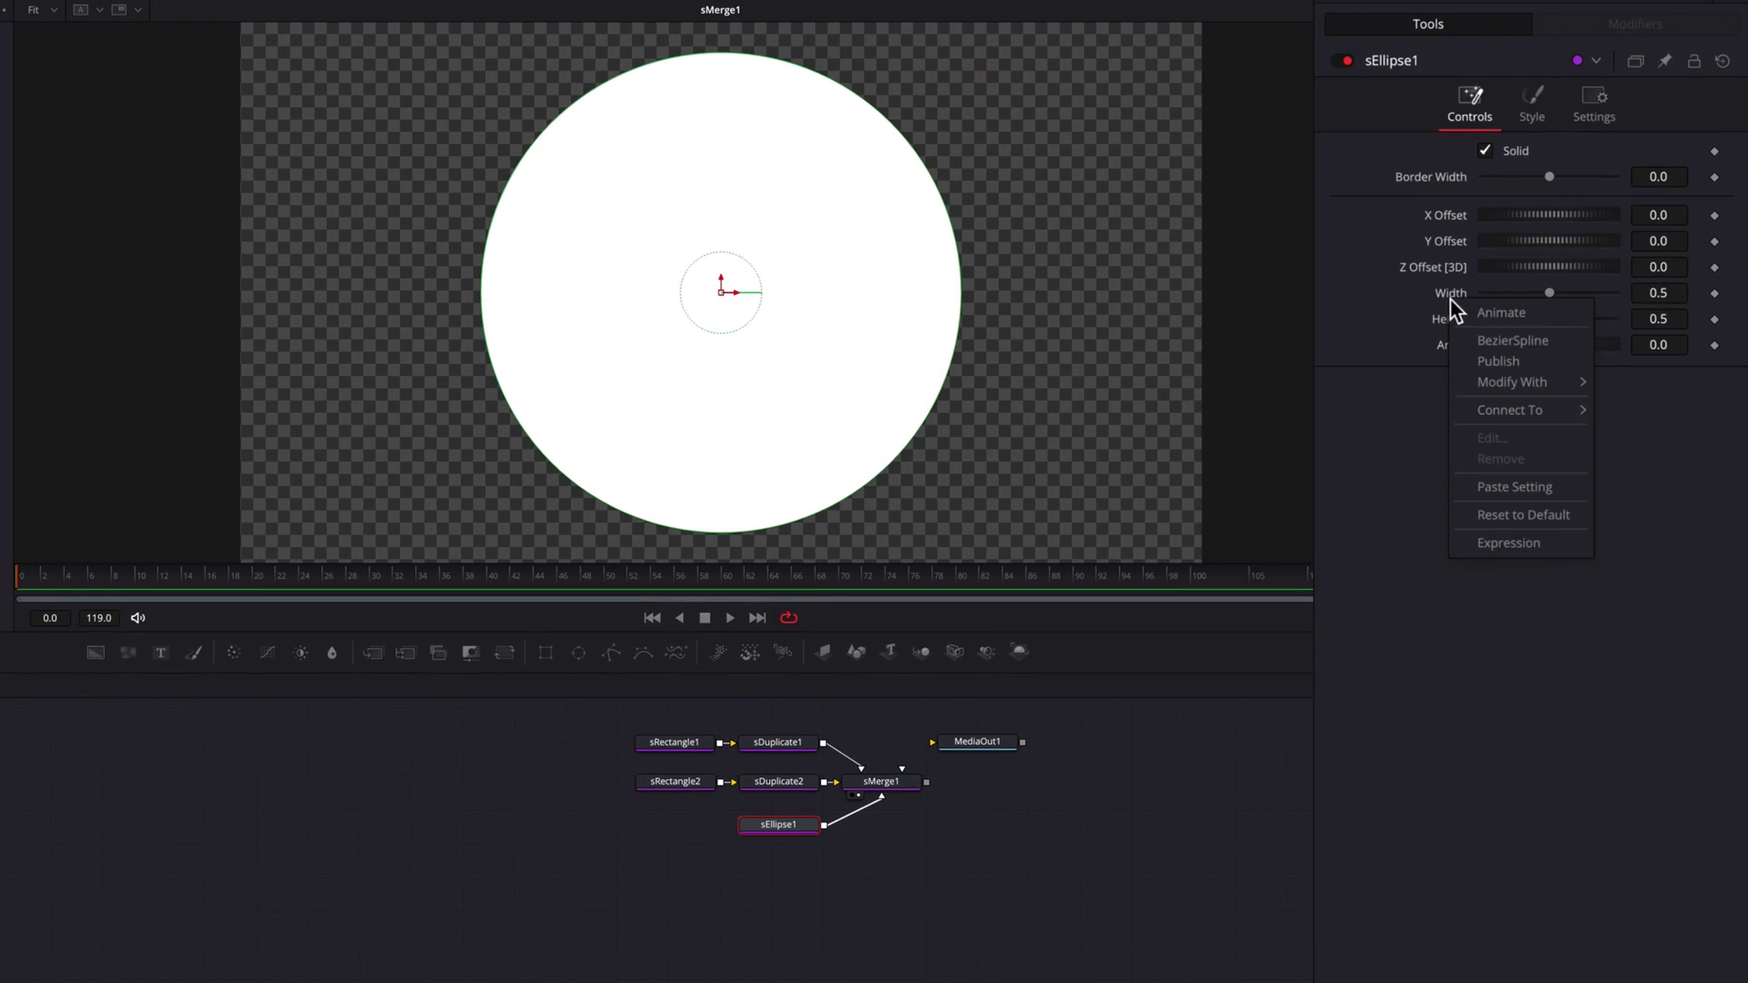
{"action": "left_click", "coordinate": [1542, 548]}
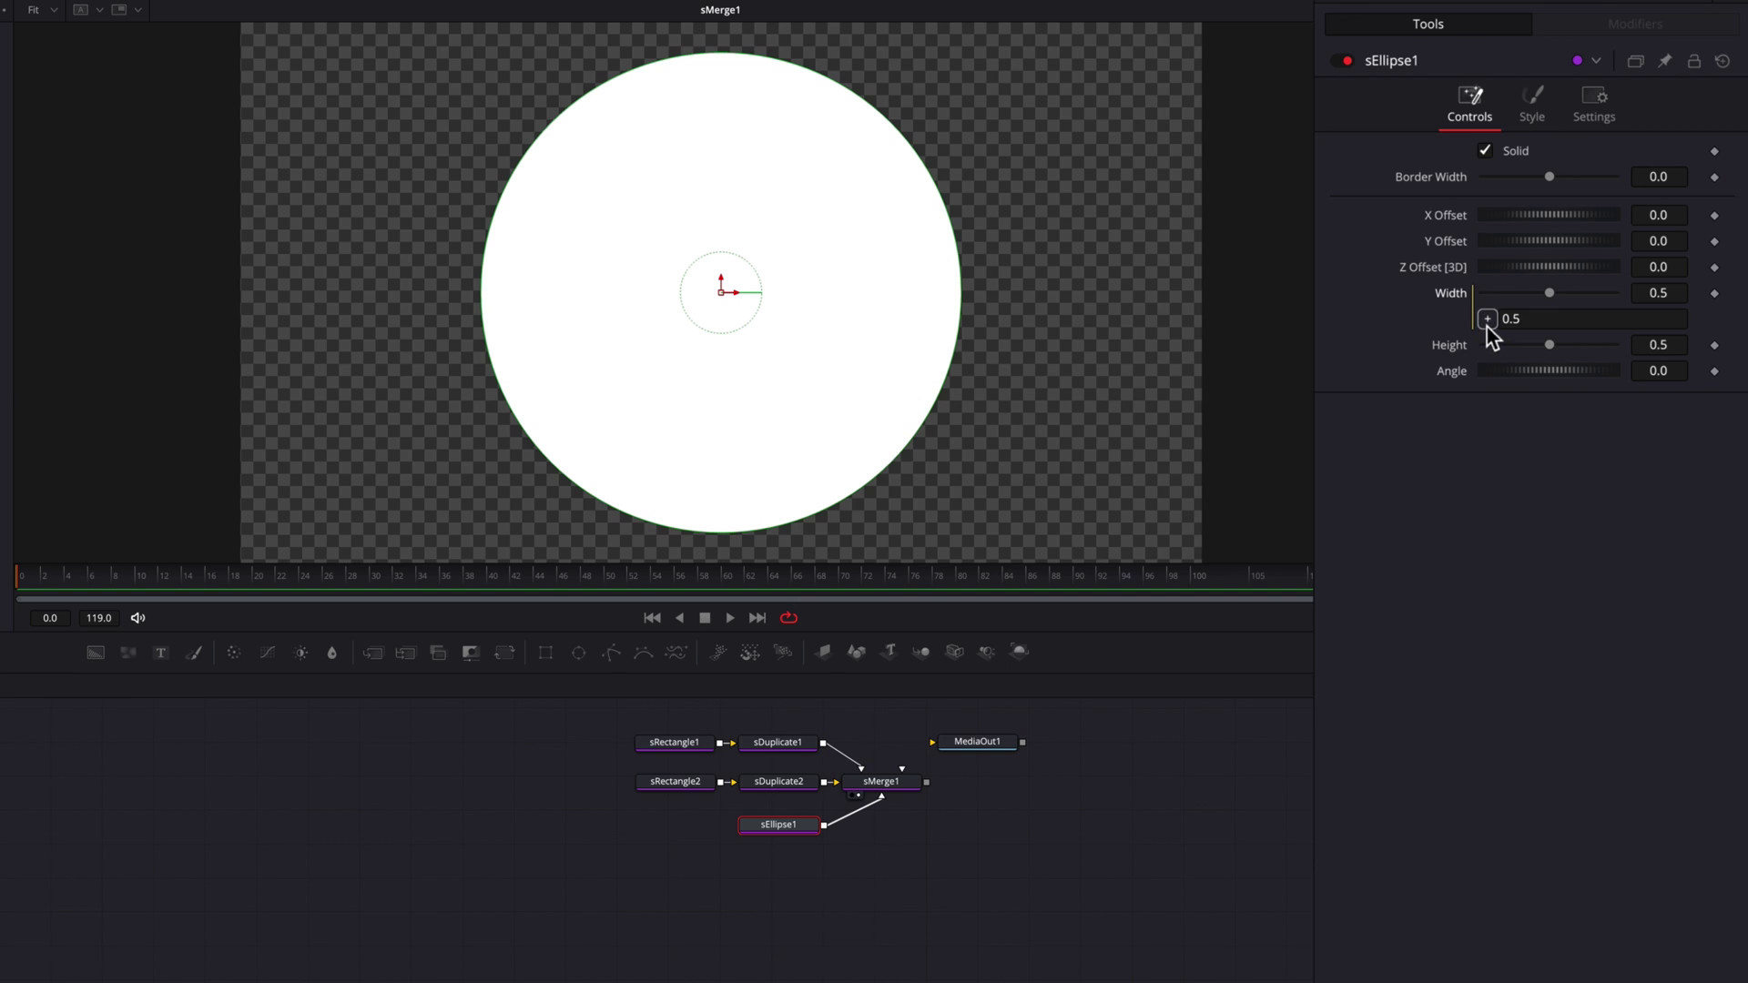
{"action": "left_click_drag", "start_coordinate": [1466, 335], "coordinate": [1457, 346]}
Resize the linked ellipse to a Height of 0.322 so it fits inside the tick ring.
{"action": "left_click", "coordinate": [1658, 344]}
{"action": "type", "text": "0.355"}
{"action": "key", "text": "Return"}
{"action": "type", "text": "0.32"}
{"action": "key", "text": "Return"}
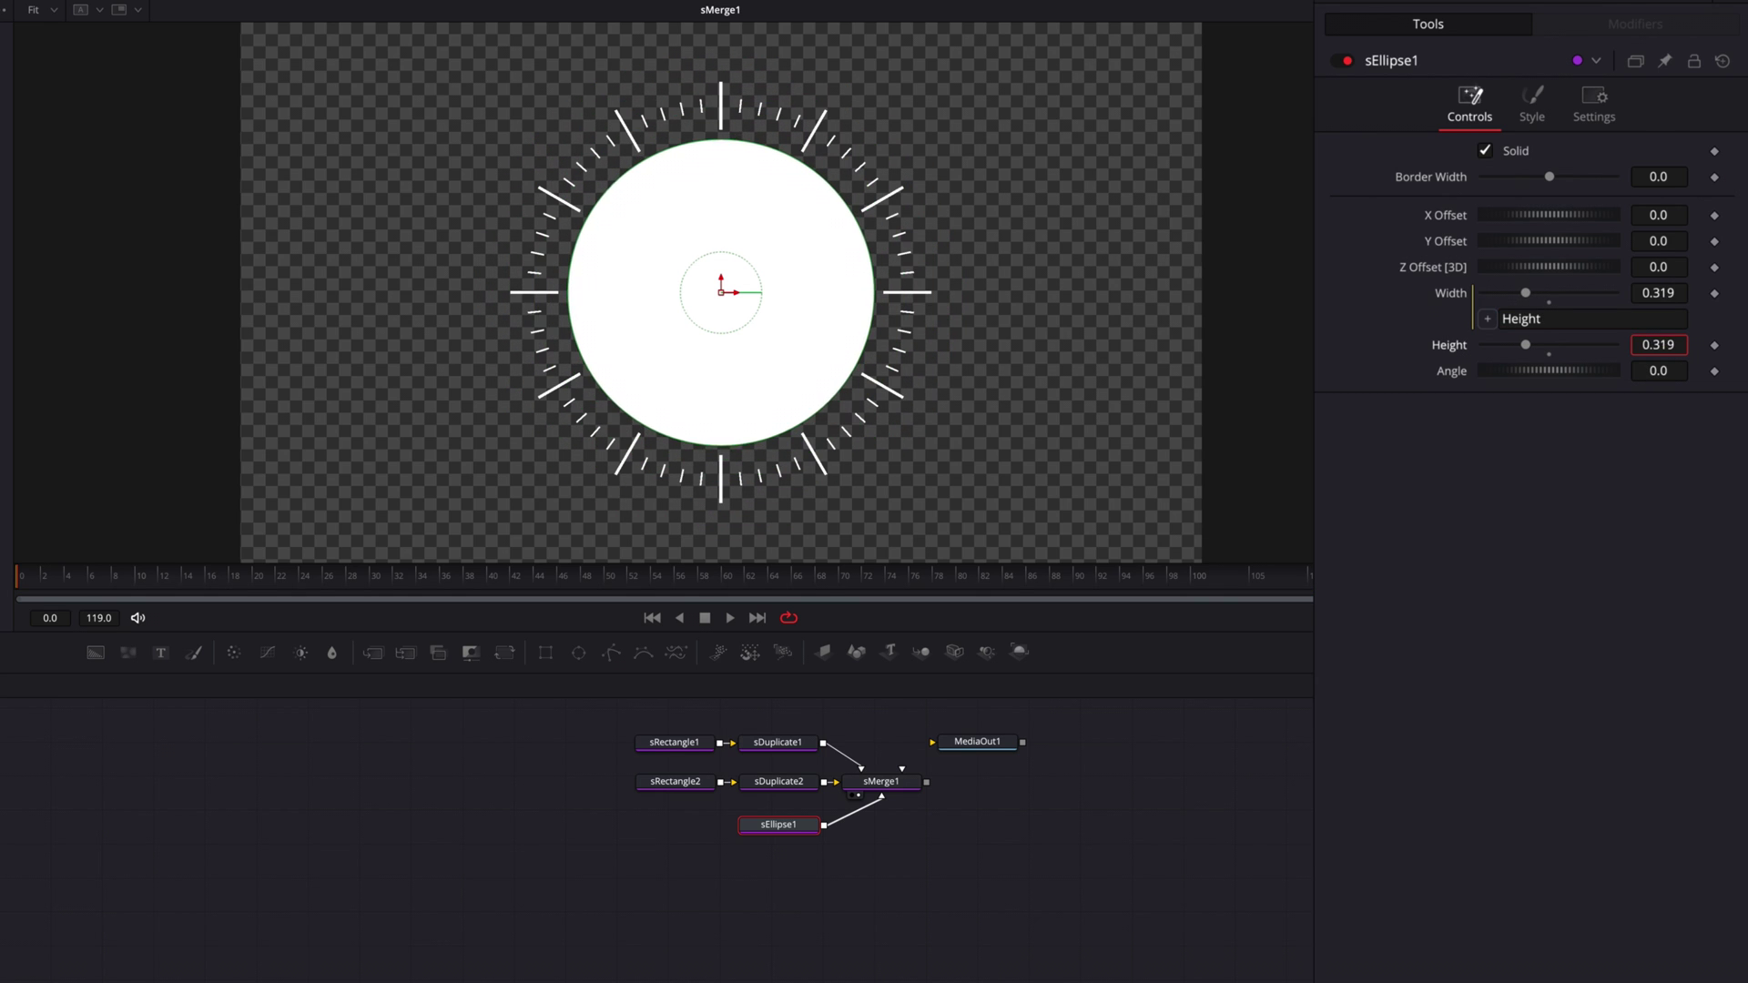
{"action": "key", "text": "Up"}
{"action": "key", "text": "Up"}
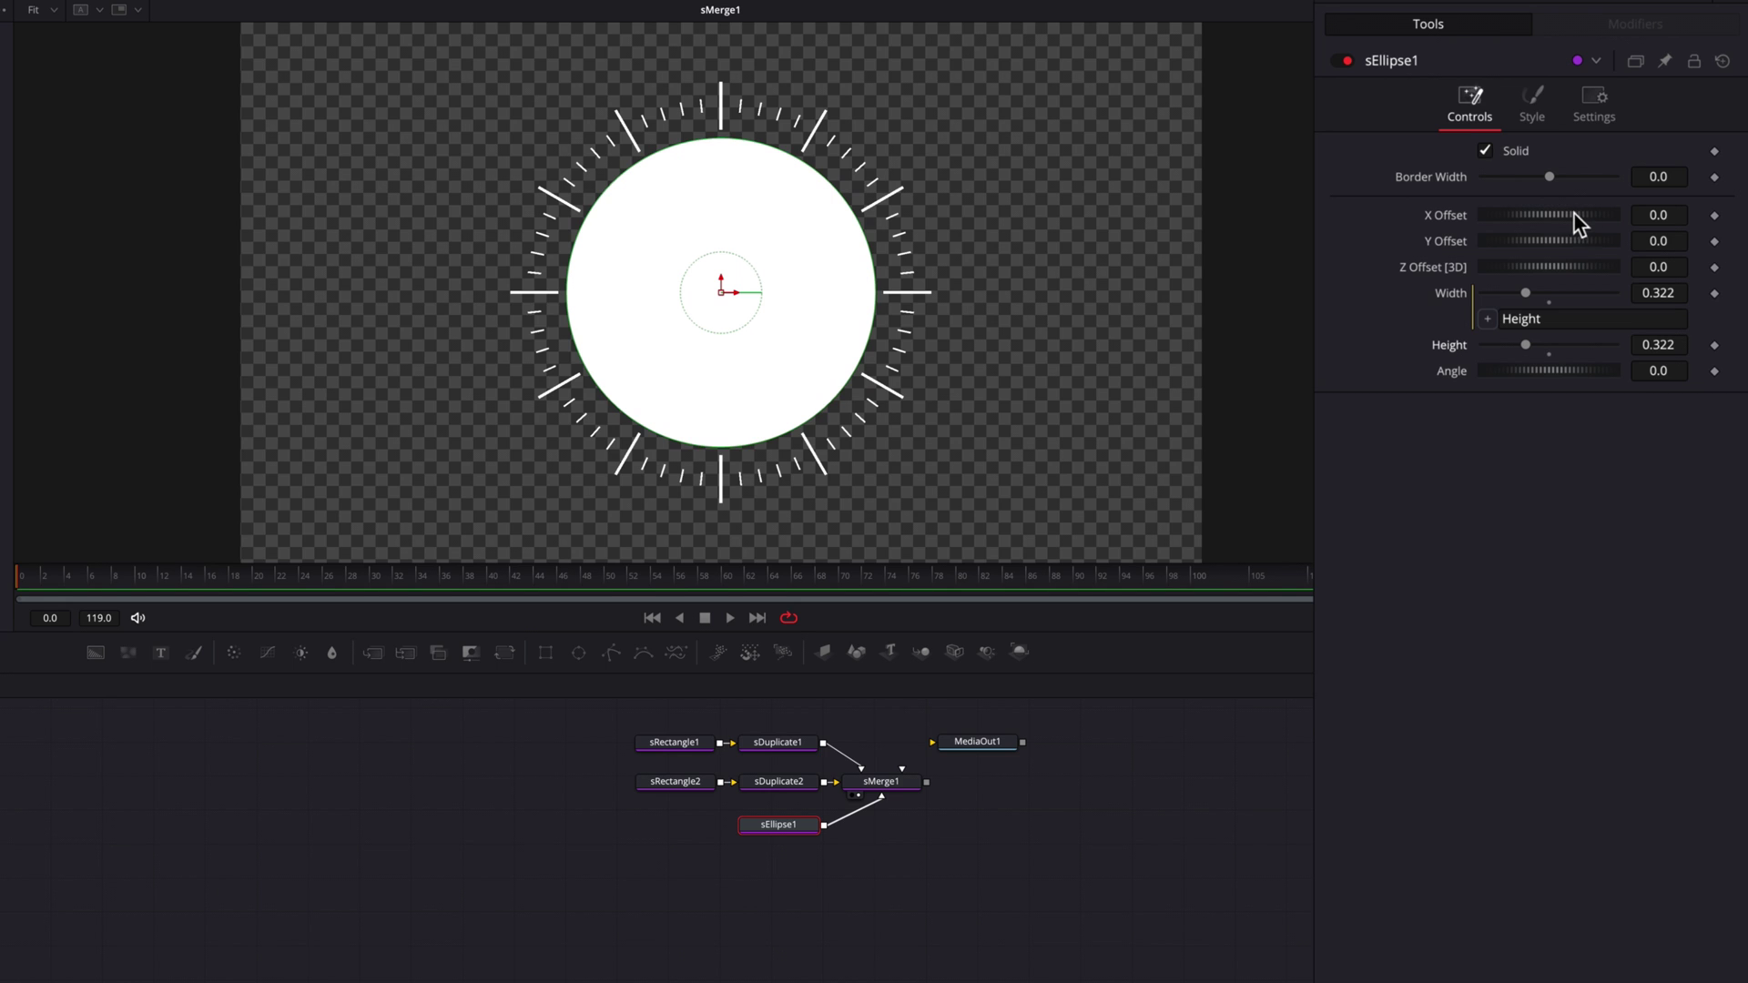
Turn the ellipse into an outline by disabling Solid and setting Border Width to 0.0018.
{"action": "left_click", "coordinate": [1485, 151]}
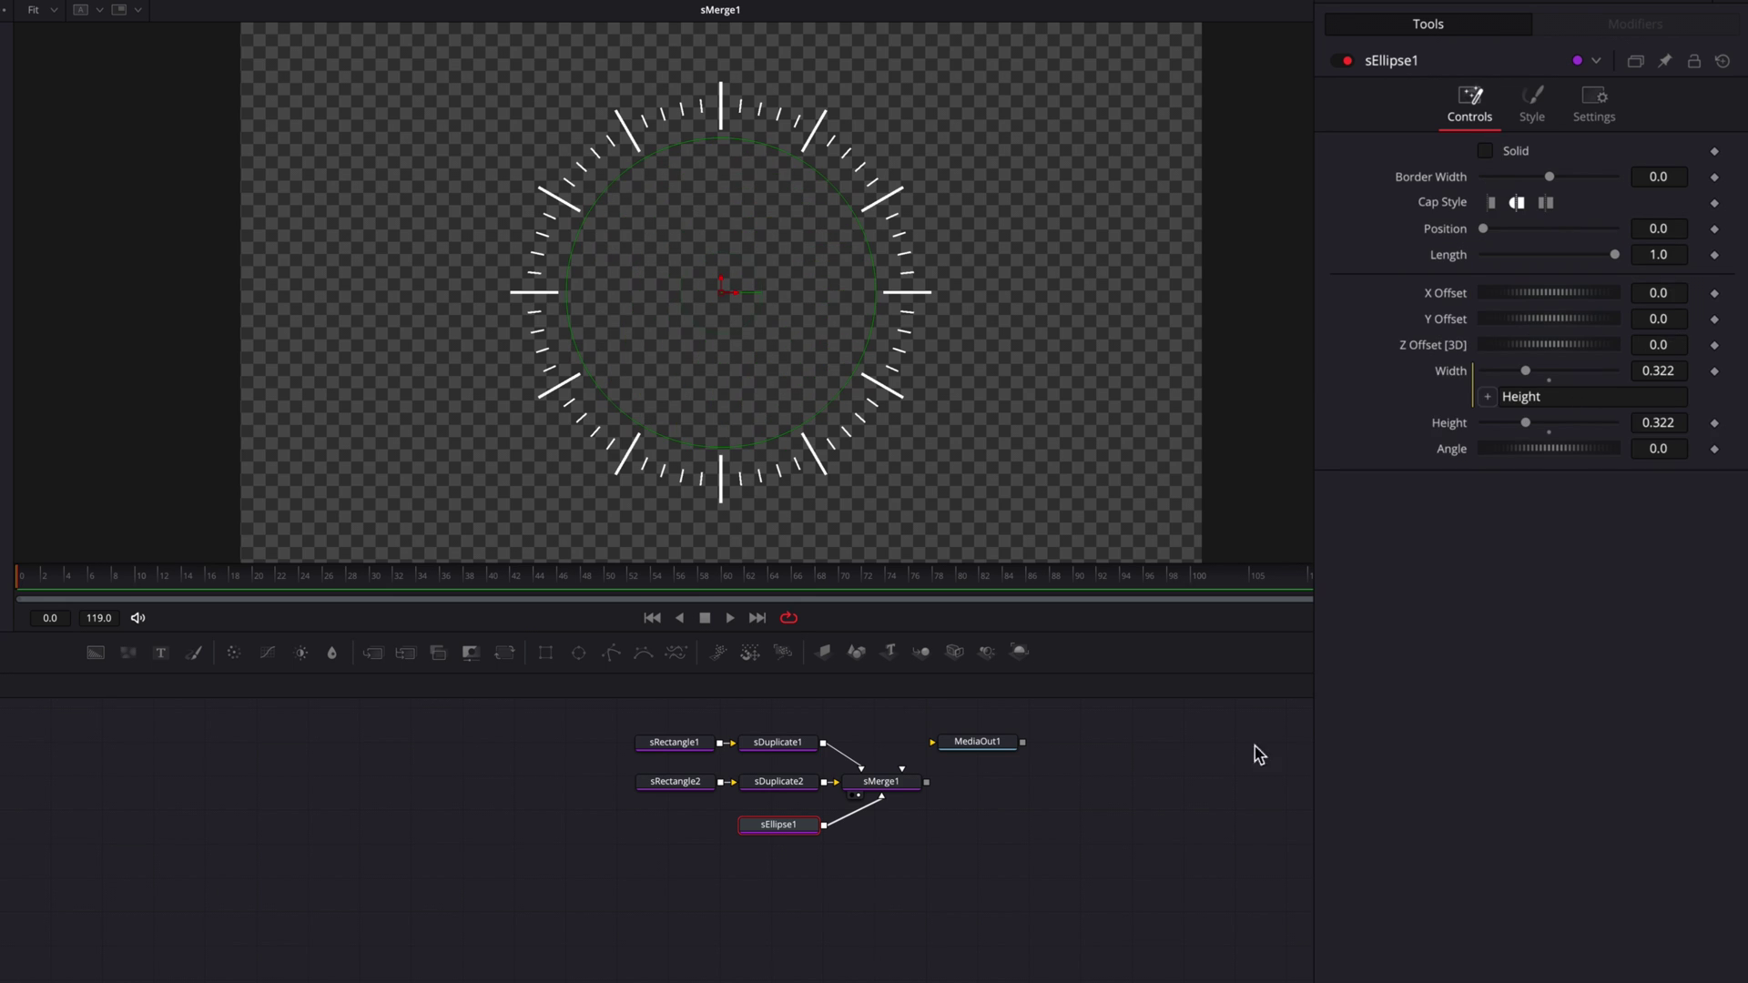
{"action": "left_click", "coordinate": [1658, 177]}
{"action": "key", "text": "Up"}
{"action": "key", "text": "Up"}
{"action": "key", "text": "Up"}
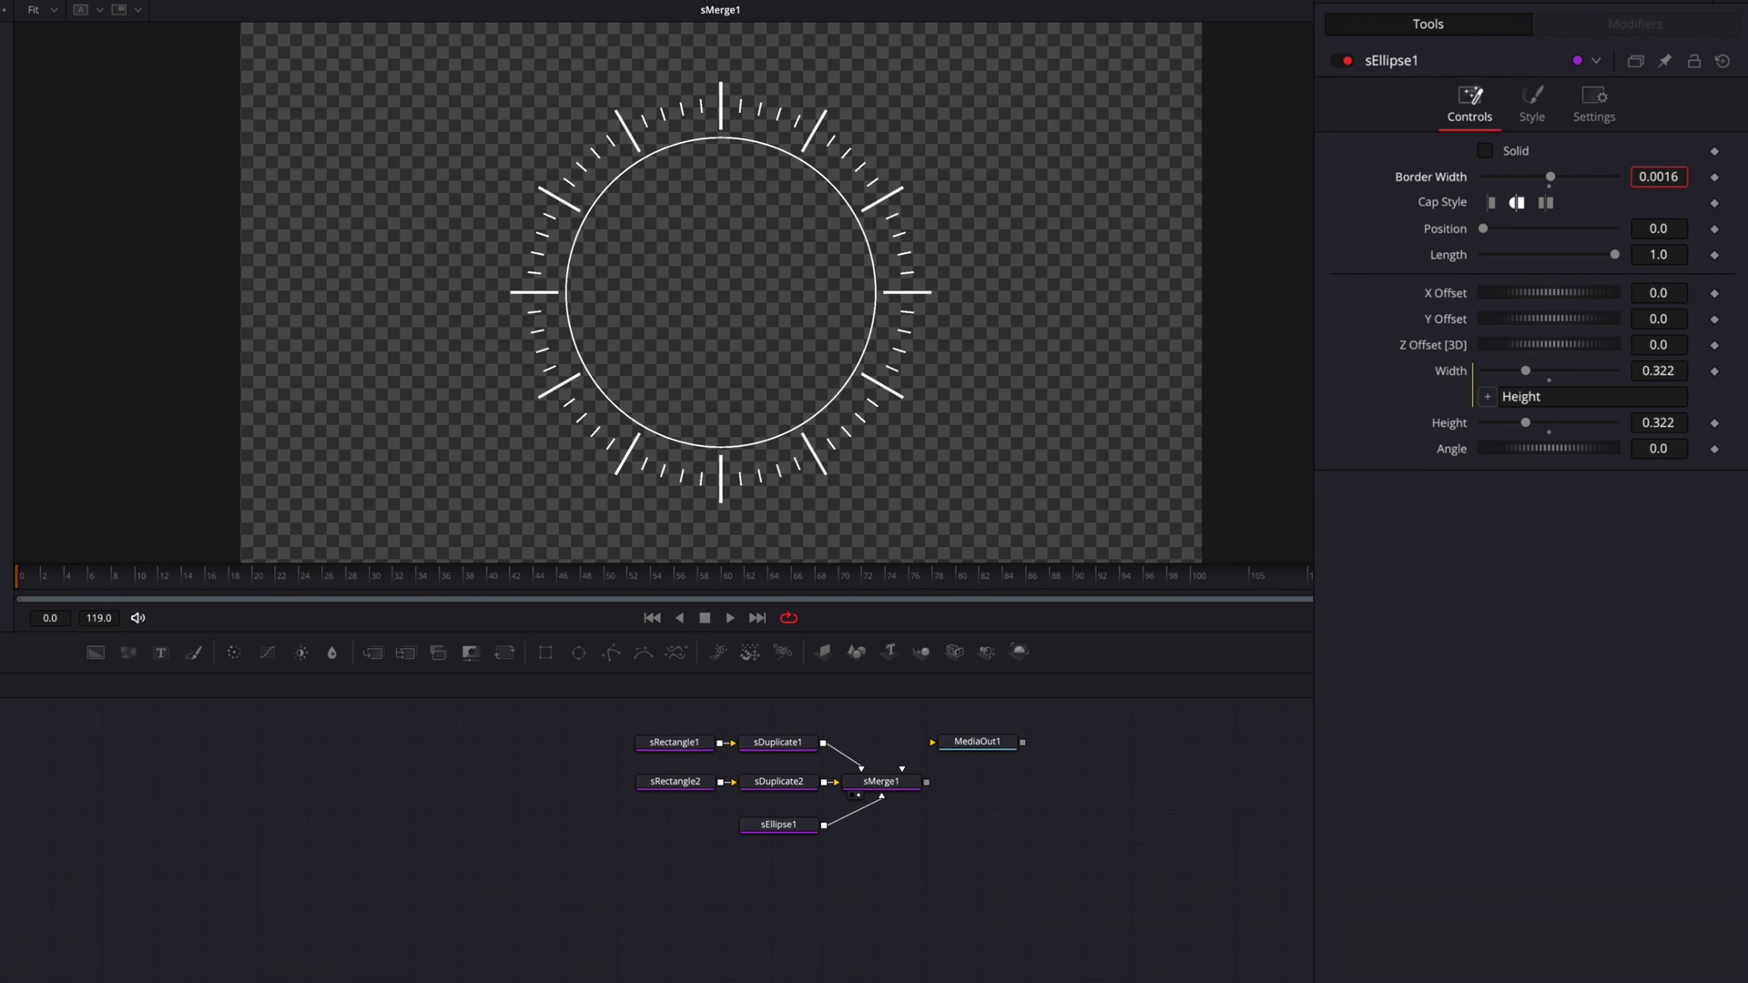
{"action": "key", "text": "Up"}
{"action": "key", "text": "Up"}
Duplicate the sEllipse1 node and connect the copy to sMerge1.
{"action": "left_click", "coordinate": [779, 832]}
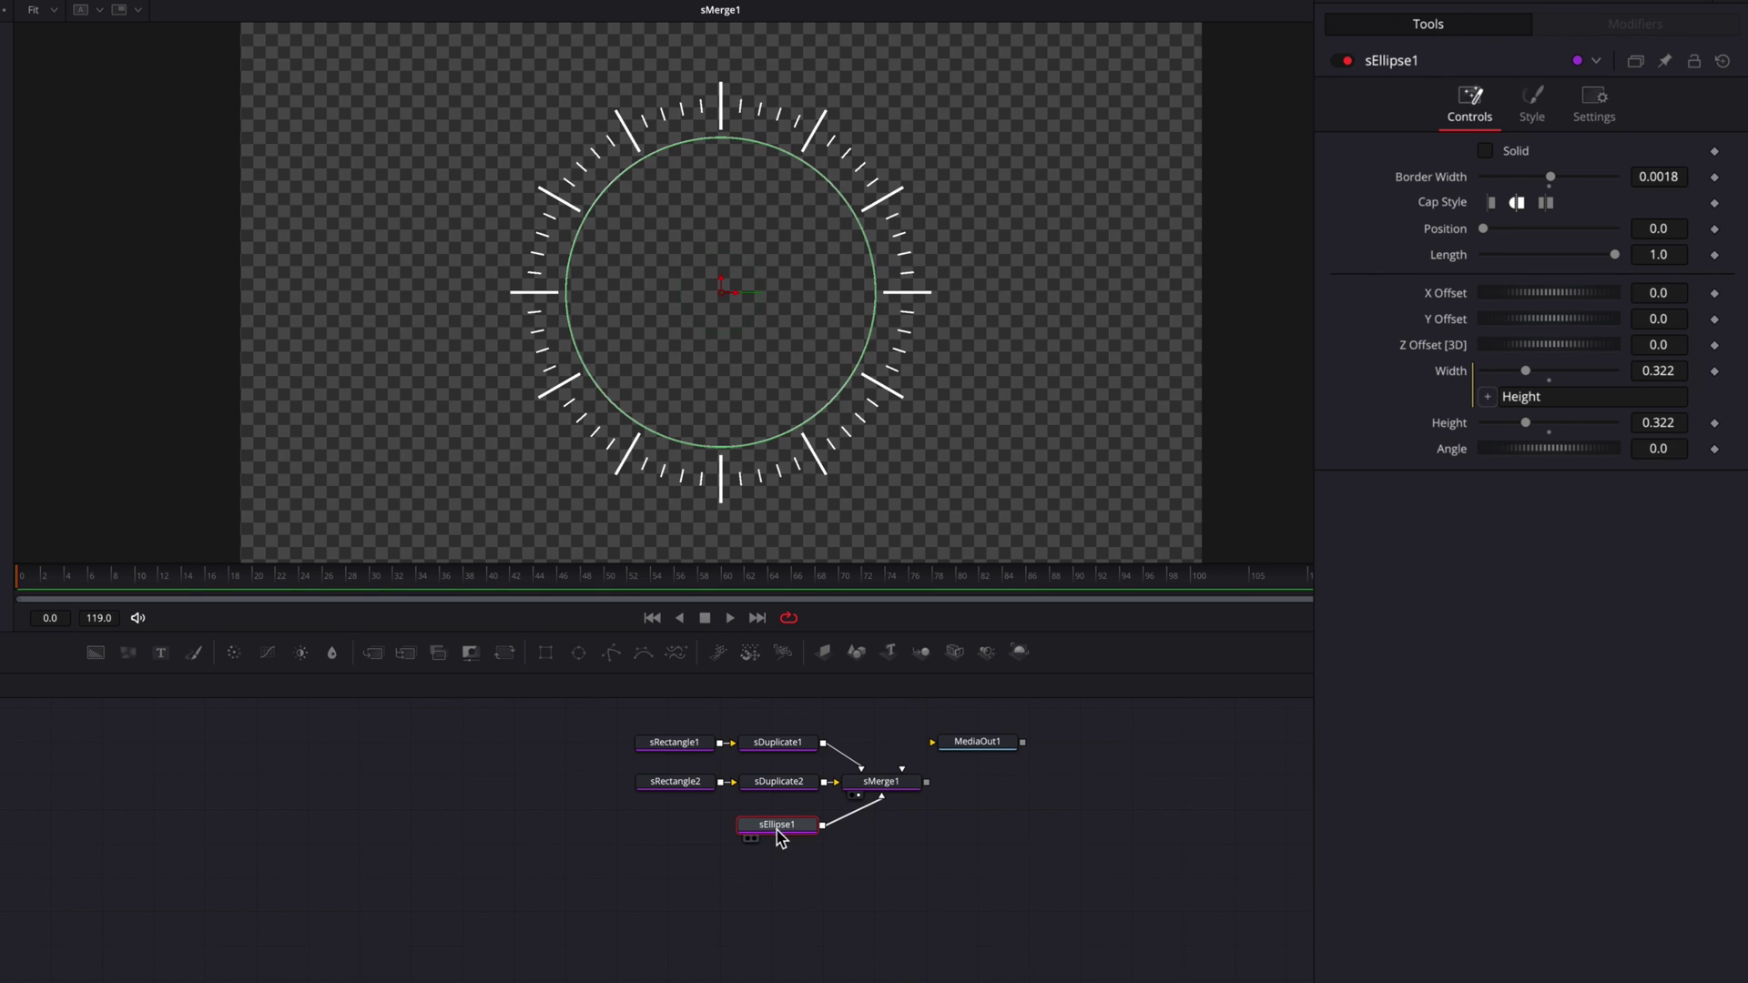
{"action": "key", "text": "ctrl+c"}
{"action": "left_click", "coordinate": [784, 854]}
{"action": "key", "text": "ctrl+v"}
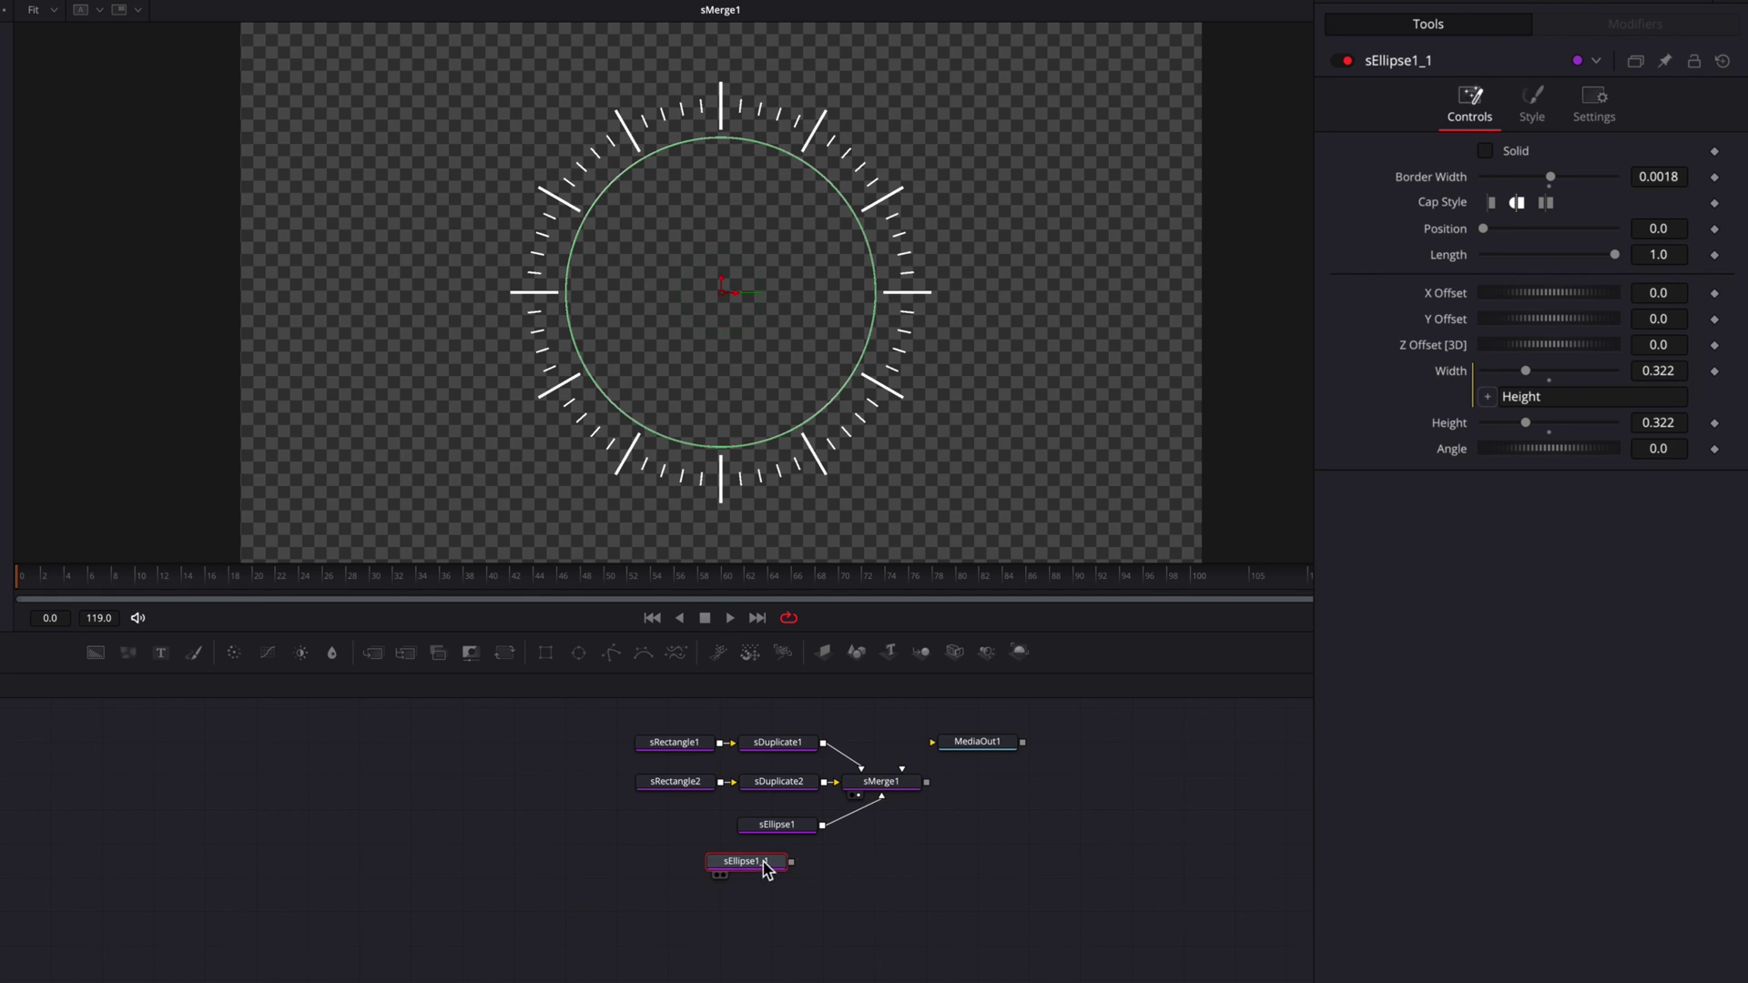
{"action": "left_click_drag", "start_coordinate": [782, 869], "coordinate": [901, 796]}
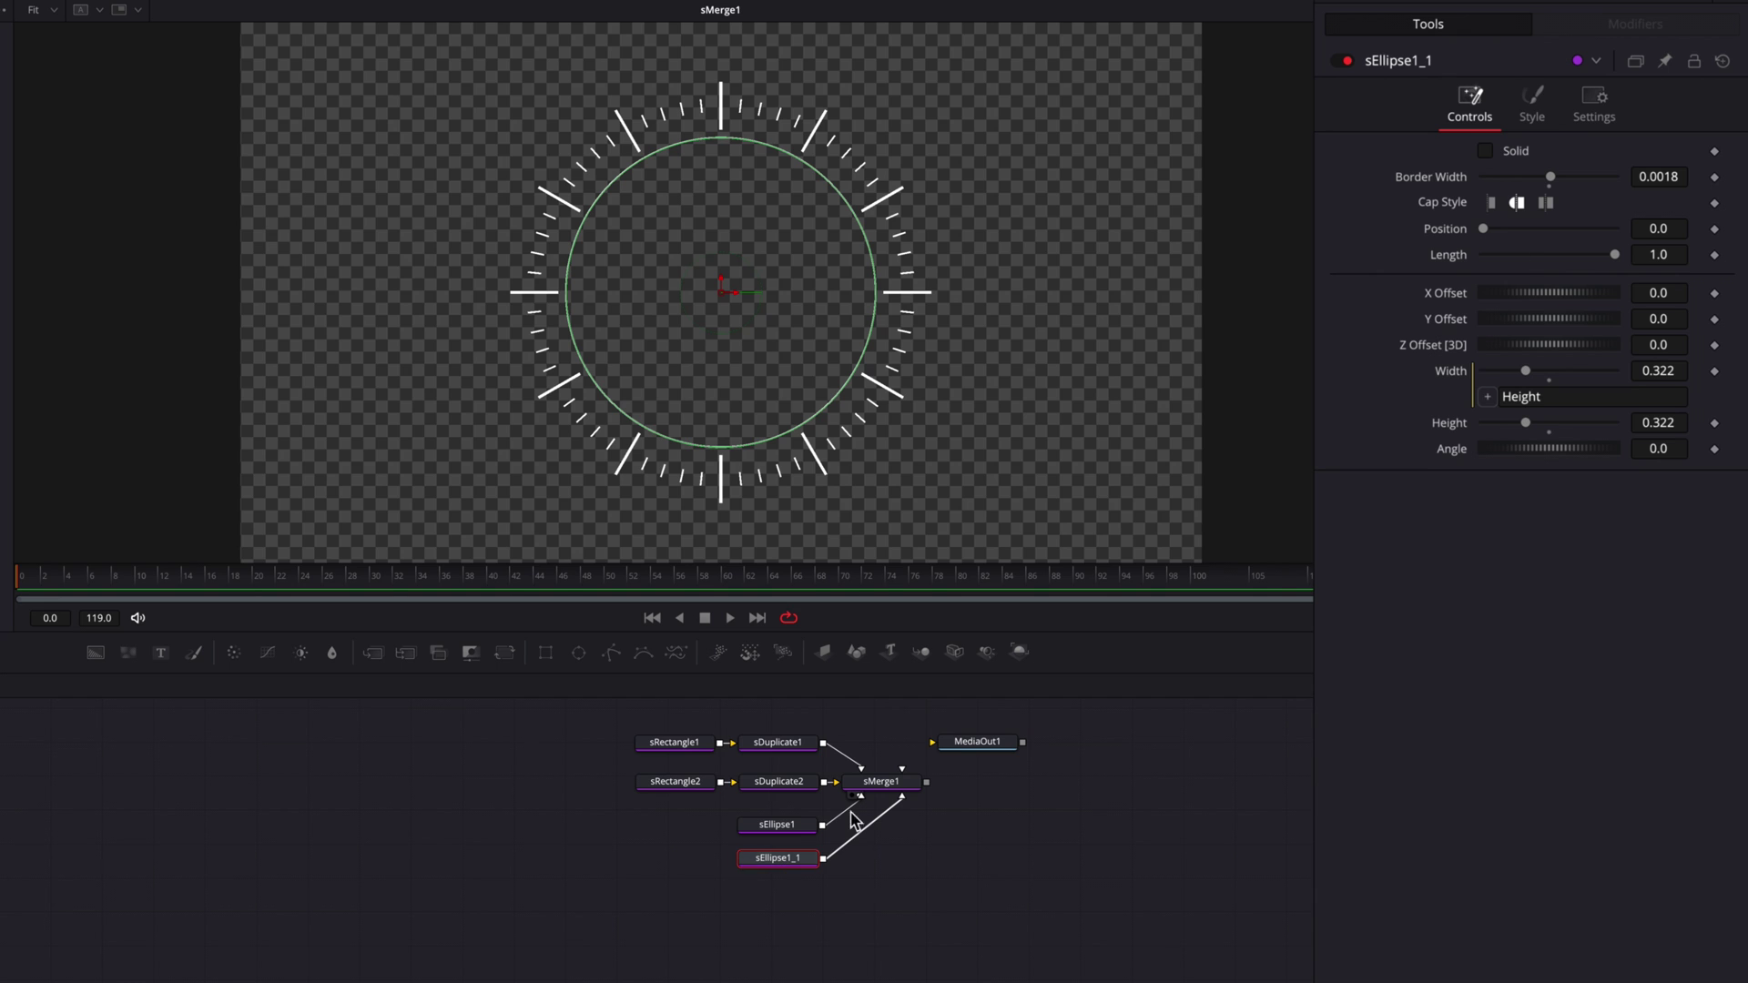
Make the copied ellipse solid with a grey fill of value 0.409 and an opacity of about 0.2.
{"action": "left_click", "coordinate": [1489, 152]}
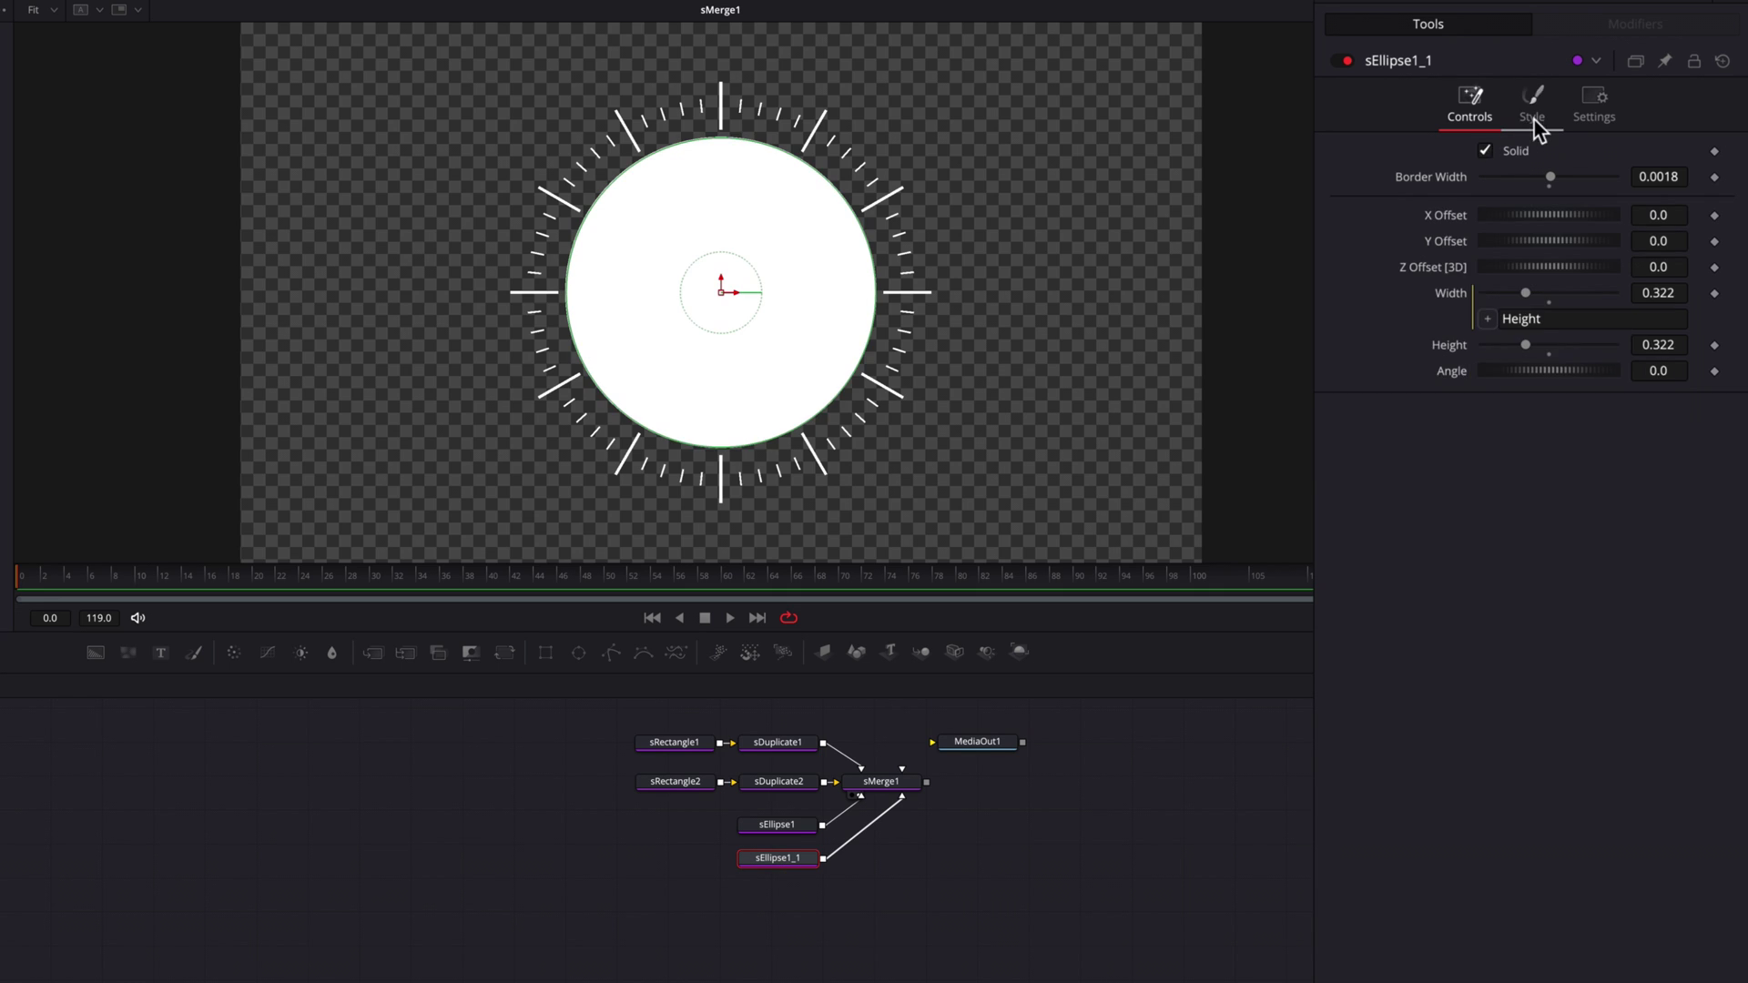
{"action": "left_click", "coordinate": [1533, 116]}
{"action": "left_click", "coordinate": [1489, 154]}
{"action": "left_click_drag", "start_coordinate": [1486, 248], "coordinate": [1465, 246]}
{"action": "left_click_drag", "start_coordinate": [1615, 468], "coordinate": [1510, 468]}
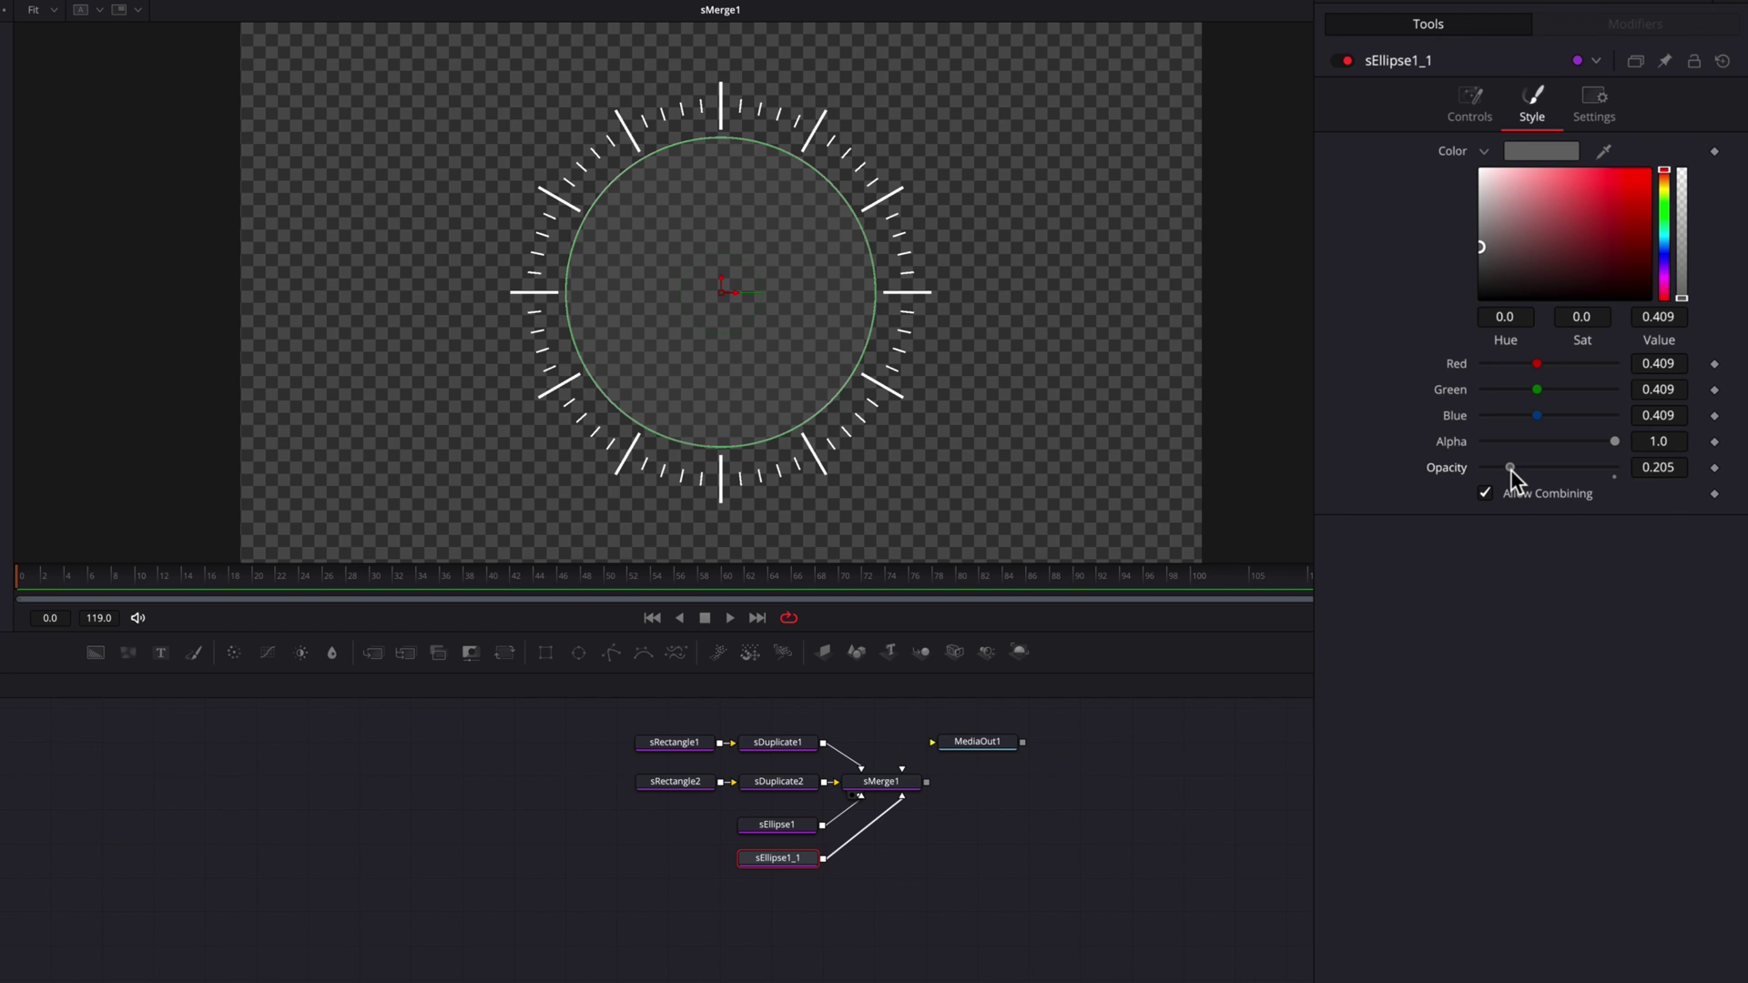
{"action": "left_click", "coordinate": [1248, 773]}
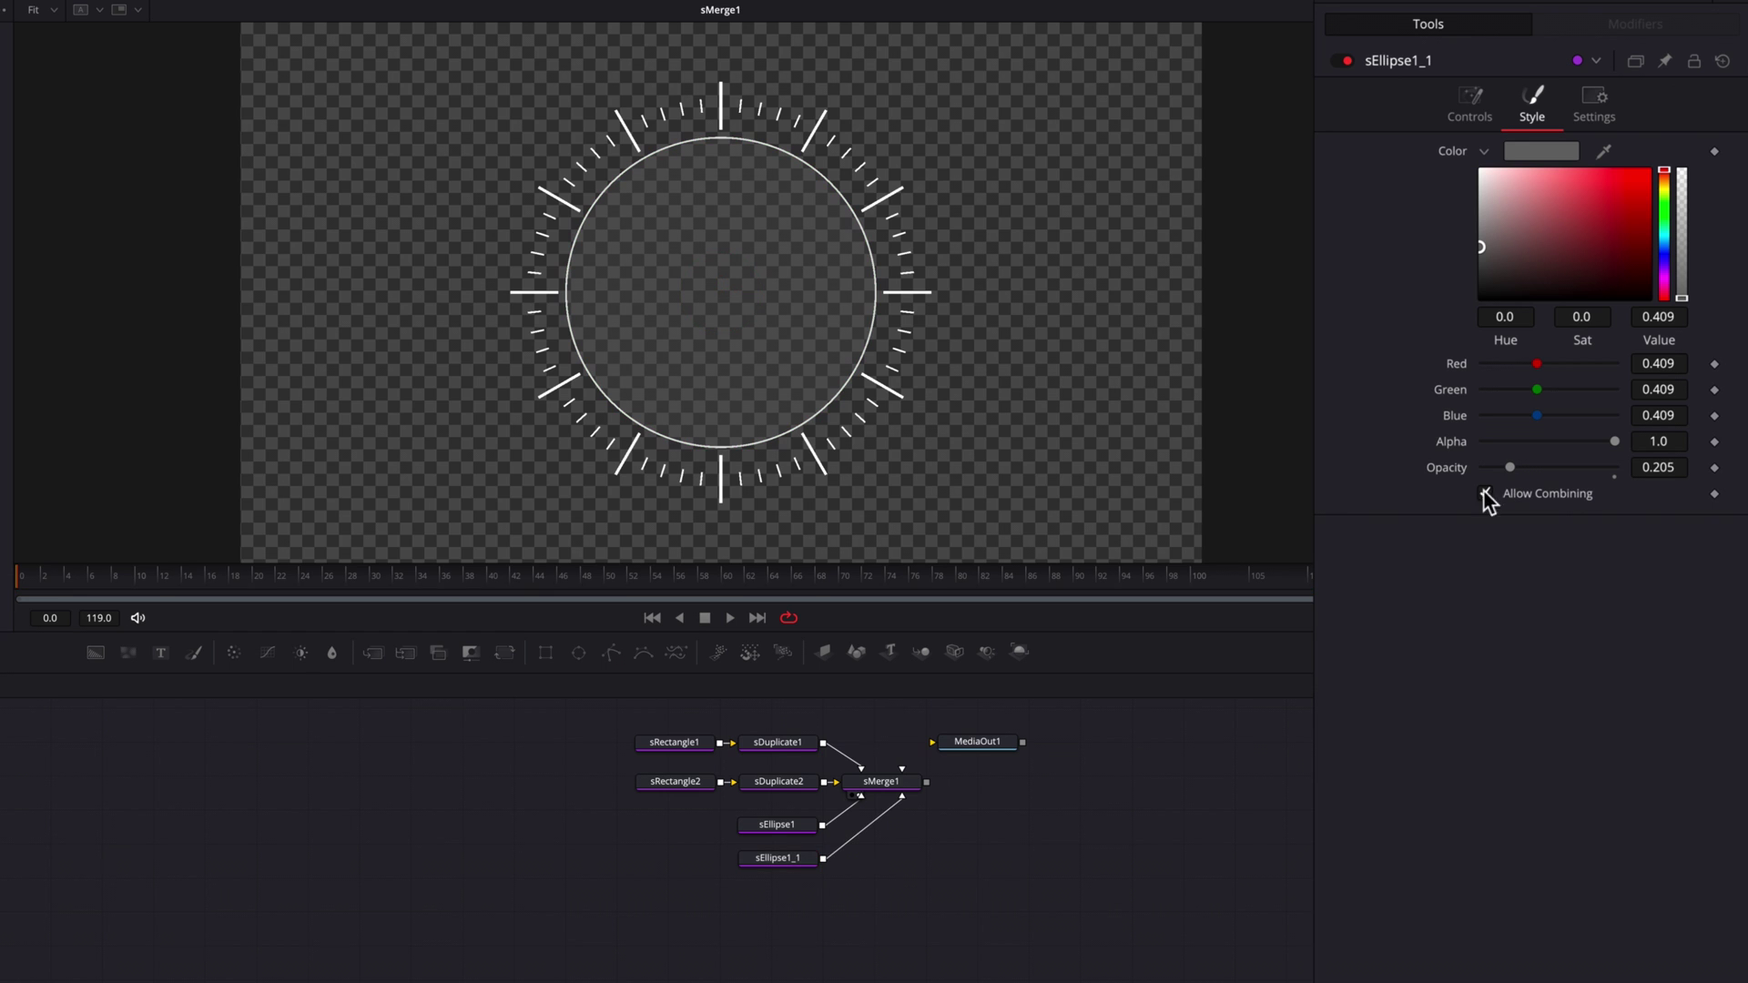
{"action": "left_click_drag", "start_coordinate": [1513, 471], "coordinate": [1507, 472]}
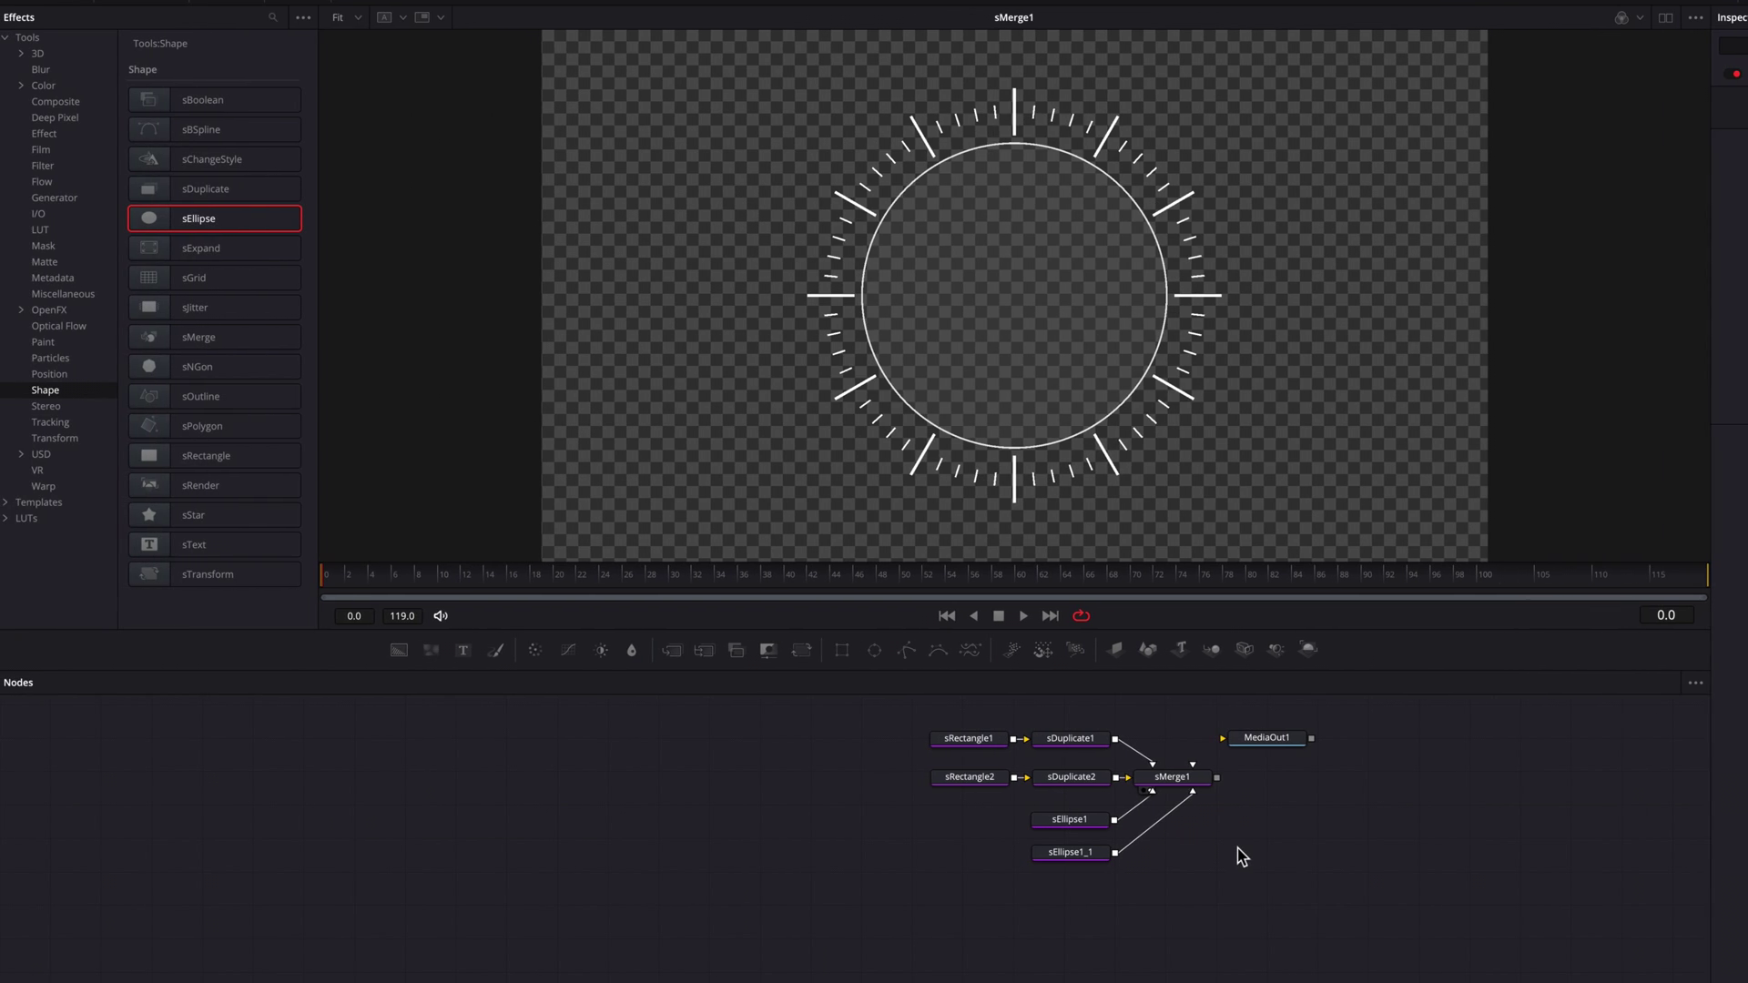
Add an sText node connected to sMerge1, drive its text with the expression time, and scrub the timeline to check it.
{"action": "left_click_drag", "start_coordinate": [255, 545], "coordinate": [1192, 779]}
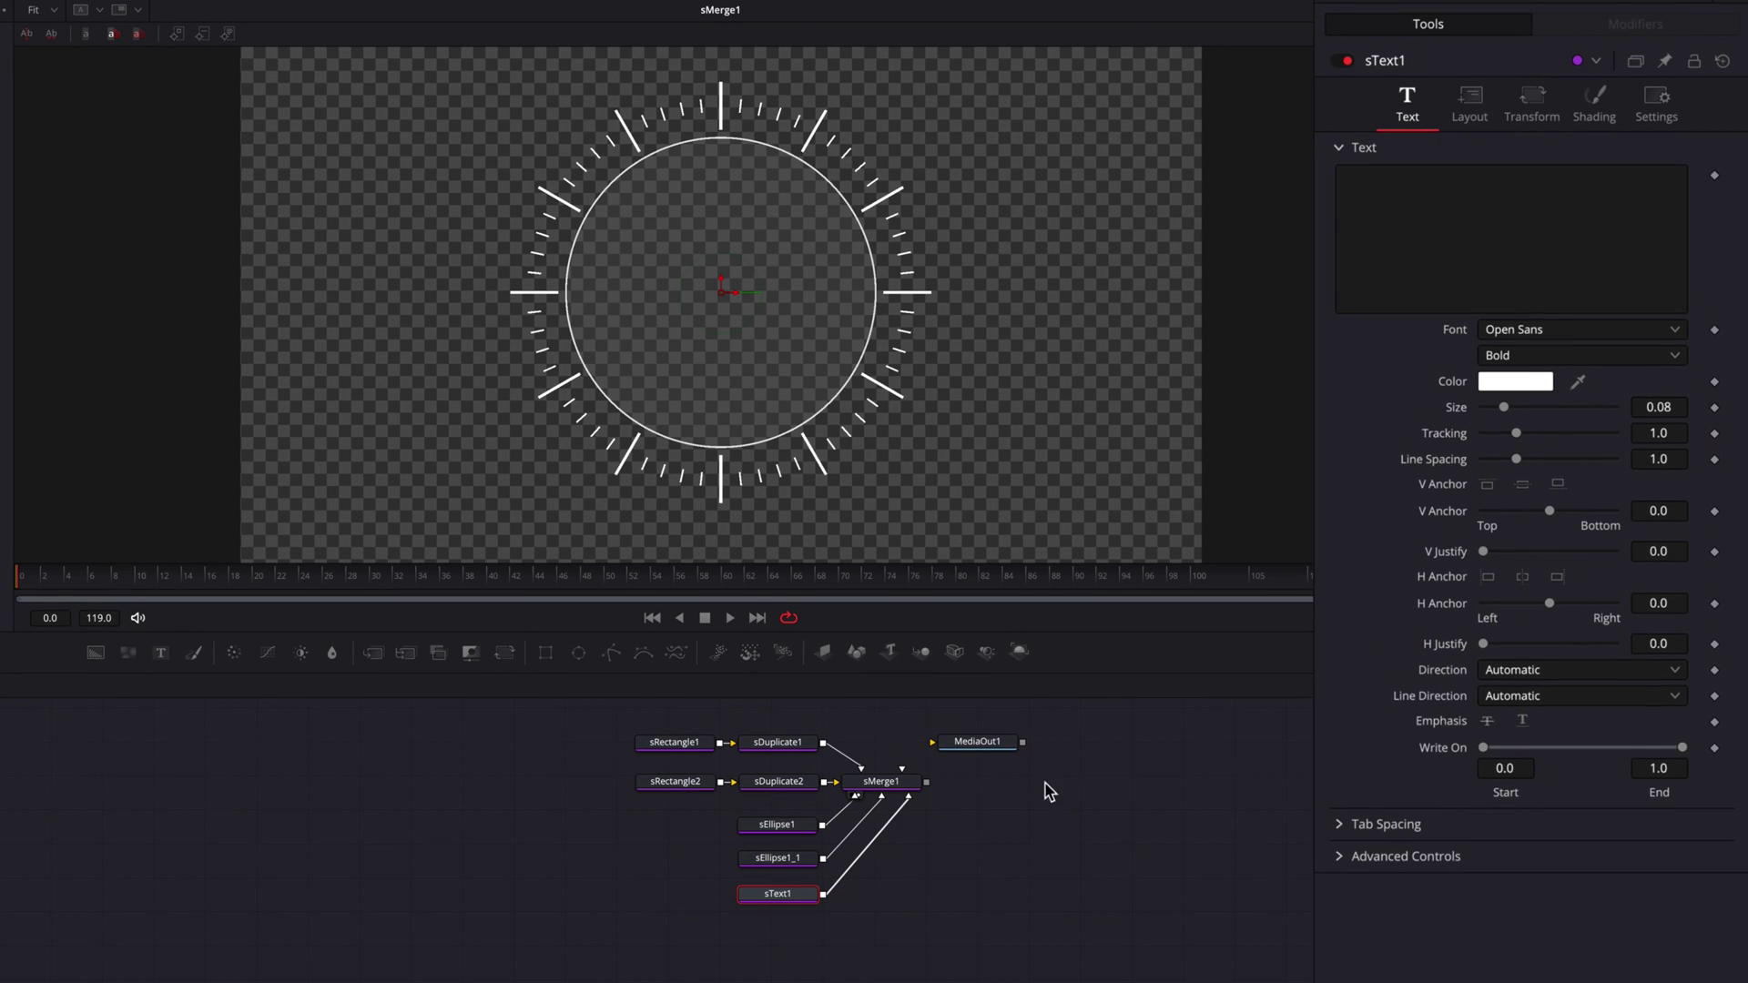
{"action": "right_click", "coordinate": [1410, 216]}
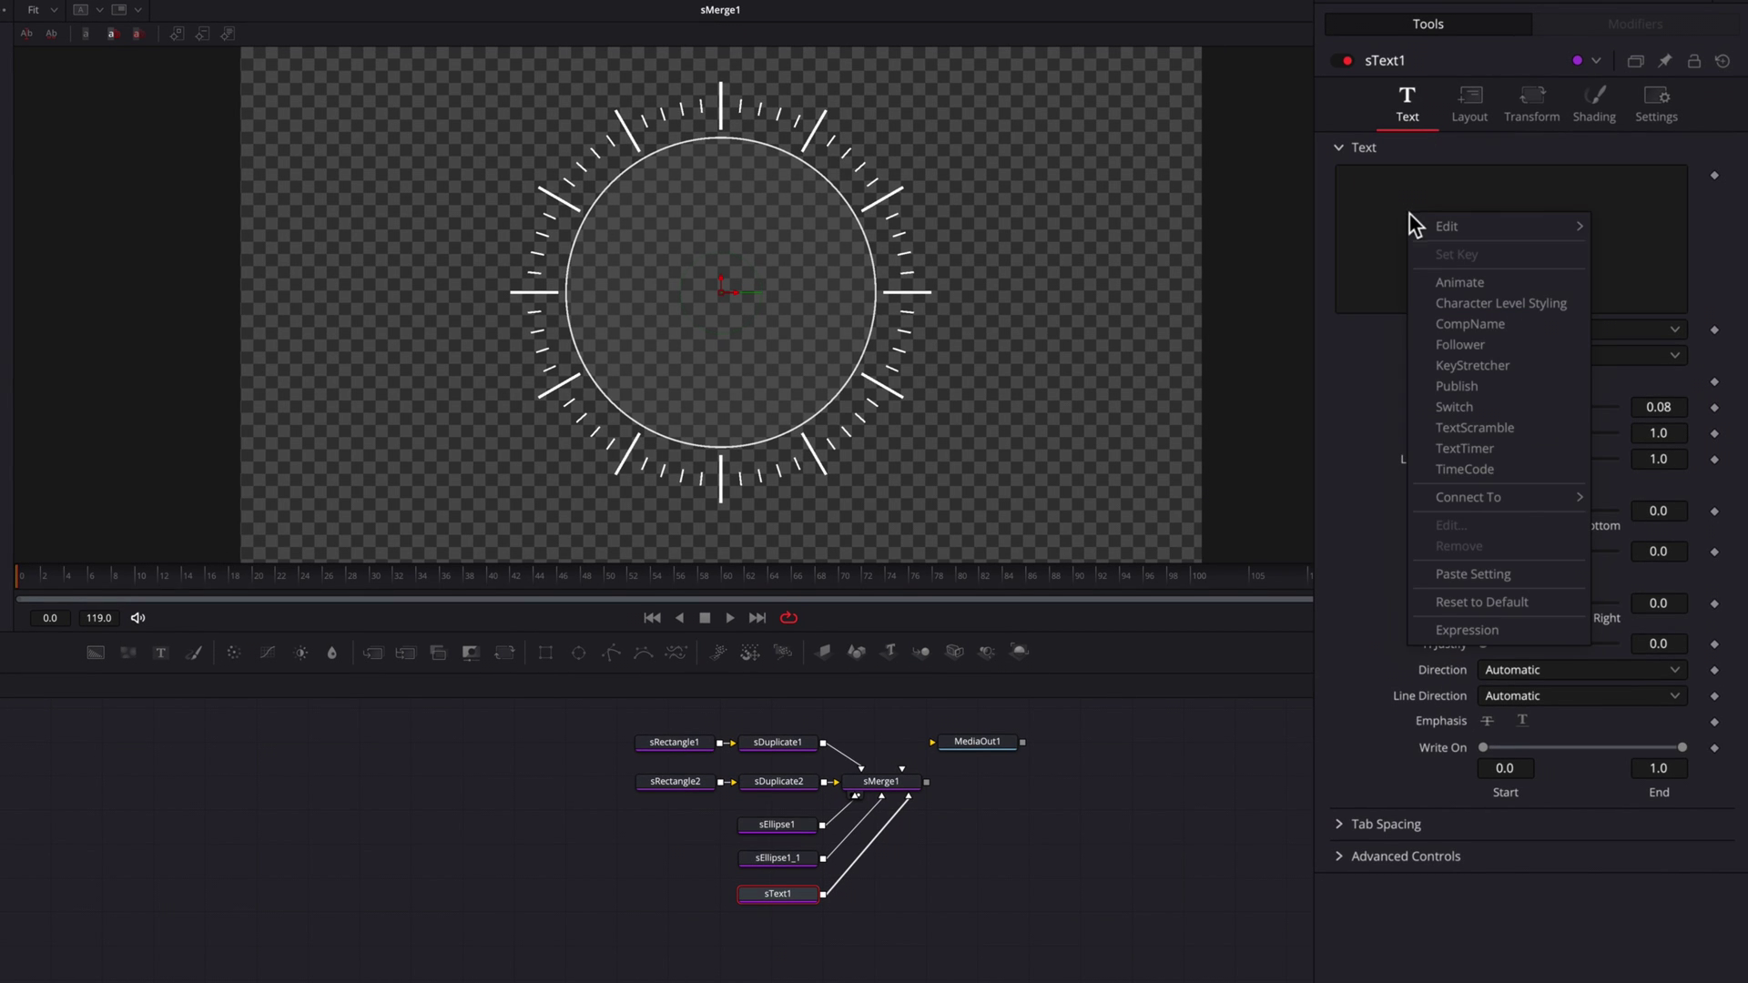
{"action": "left_click", "coordinate": [1468, 630]}
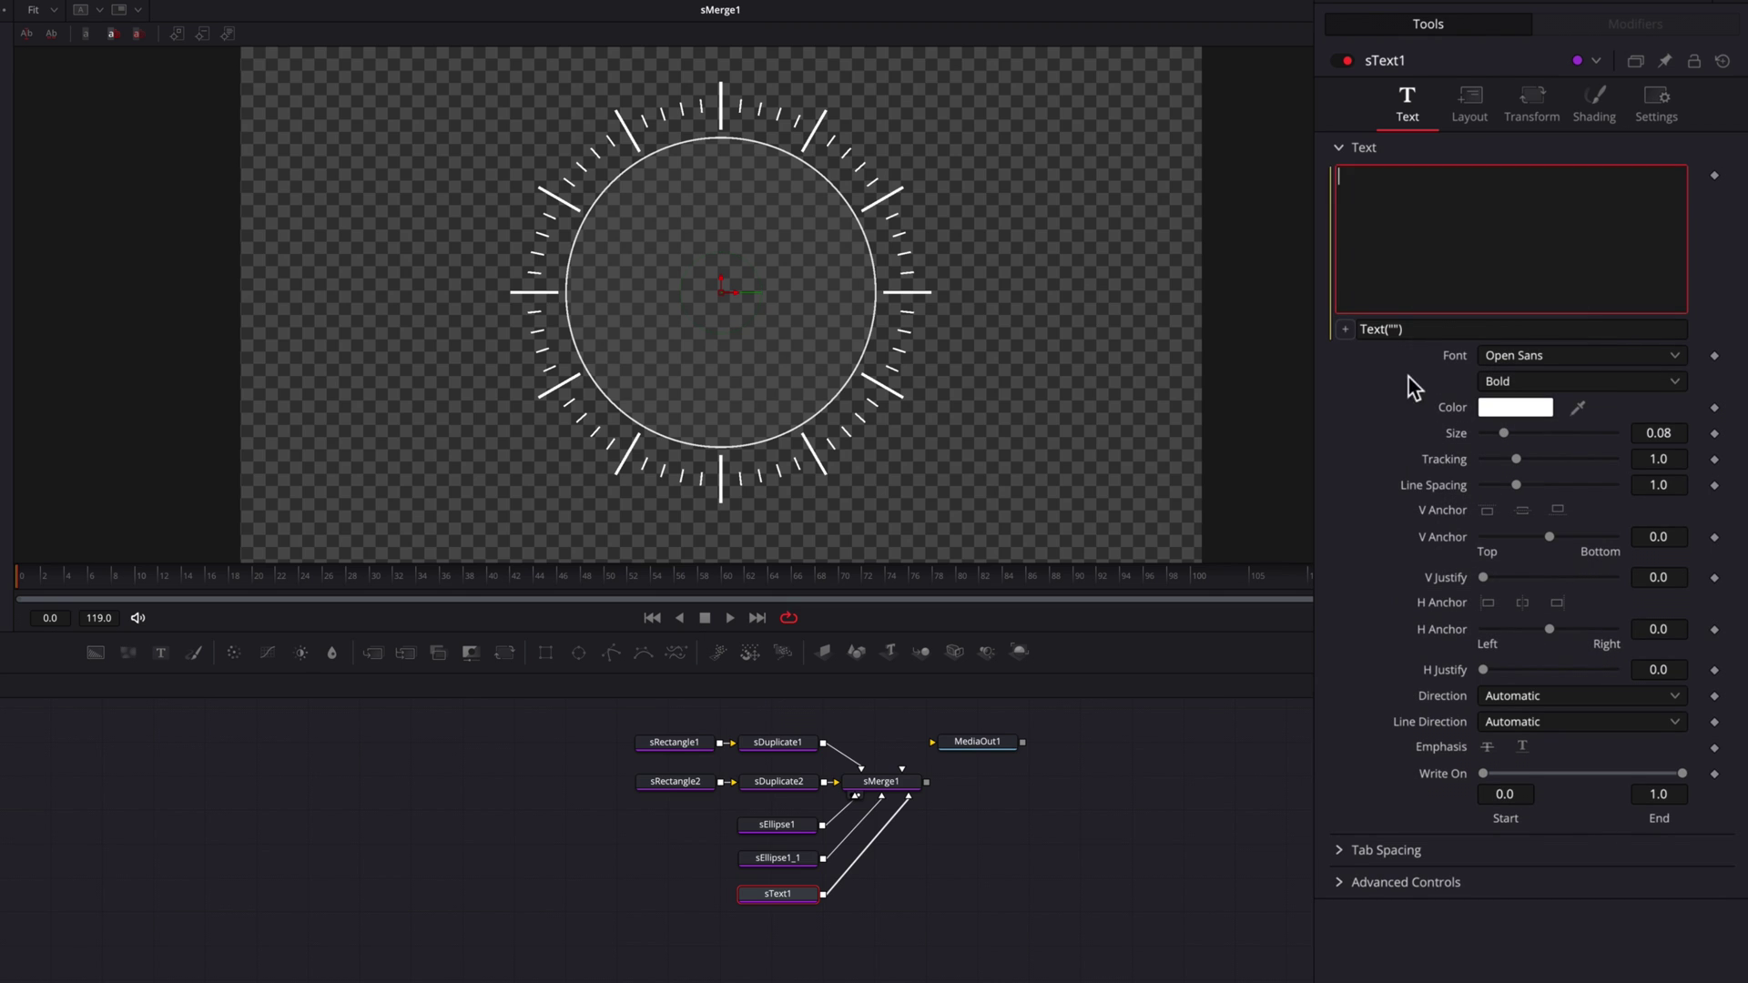
{"action": "left_click", "coordinate": [1432, 332]}
{"action": "key", "text": "BackSpace"}
{"action": "key", "text": "BackSpace"}
{"action": "key", "text": "BackSpace"}
{"action": "key", "text": "BackSpace"}
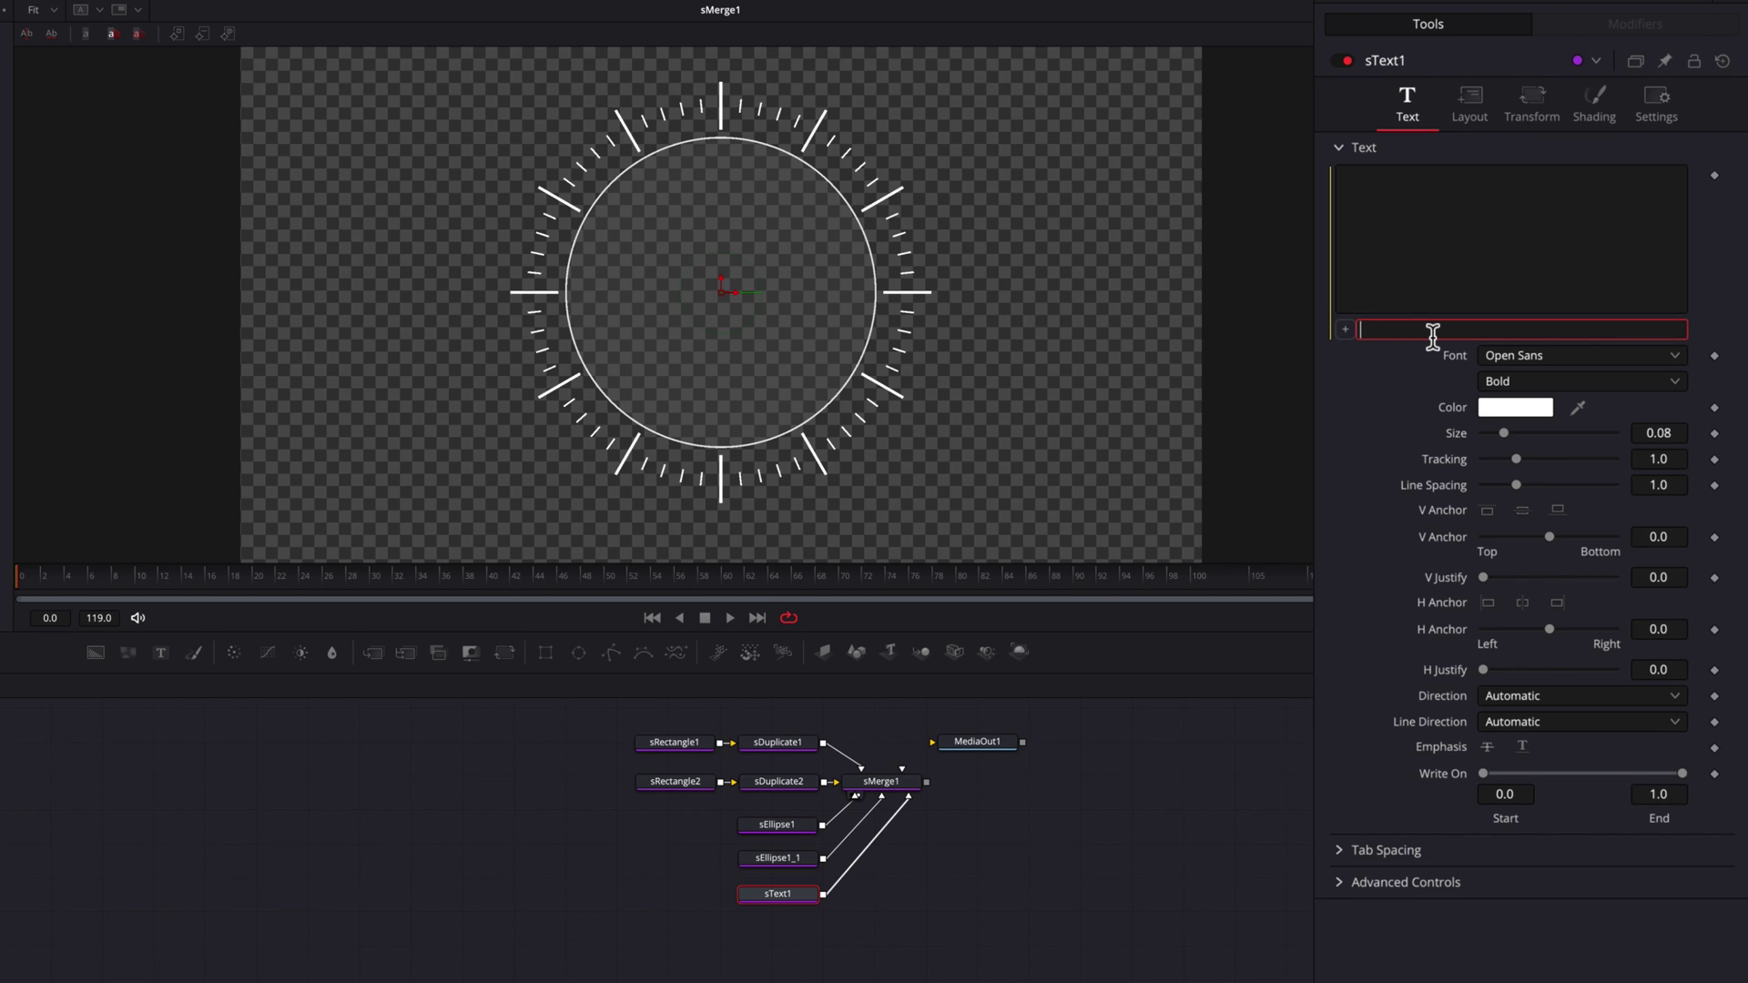
{"action": "type", "text": "time"}
{"action": "key", "text": "Tab"}
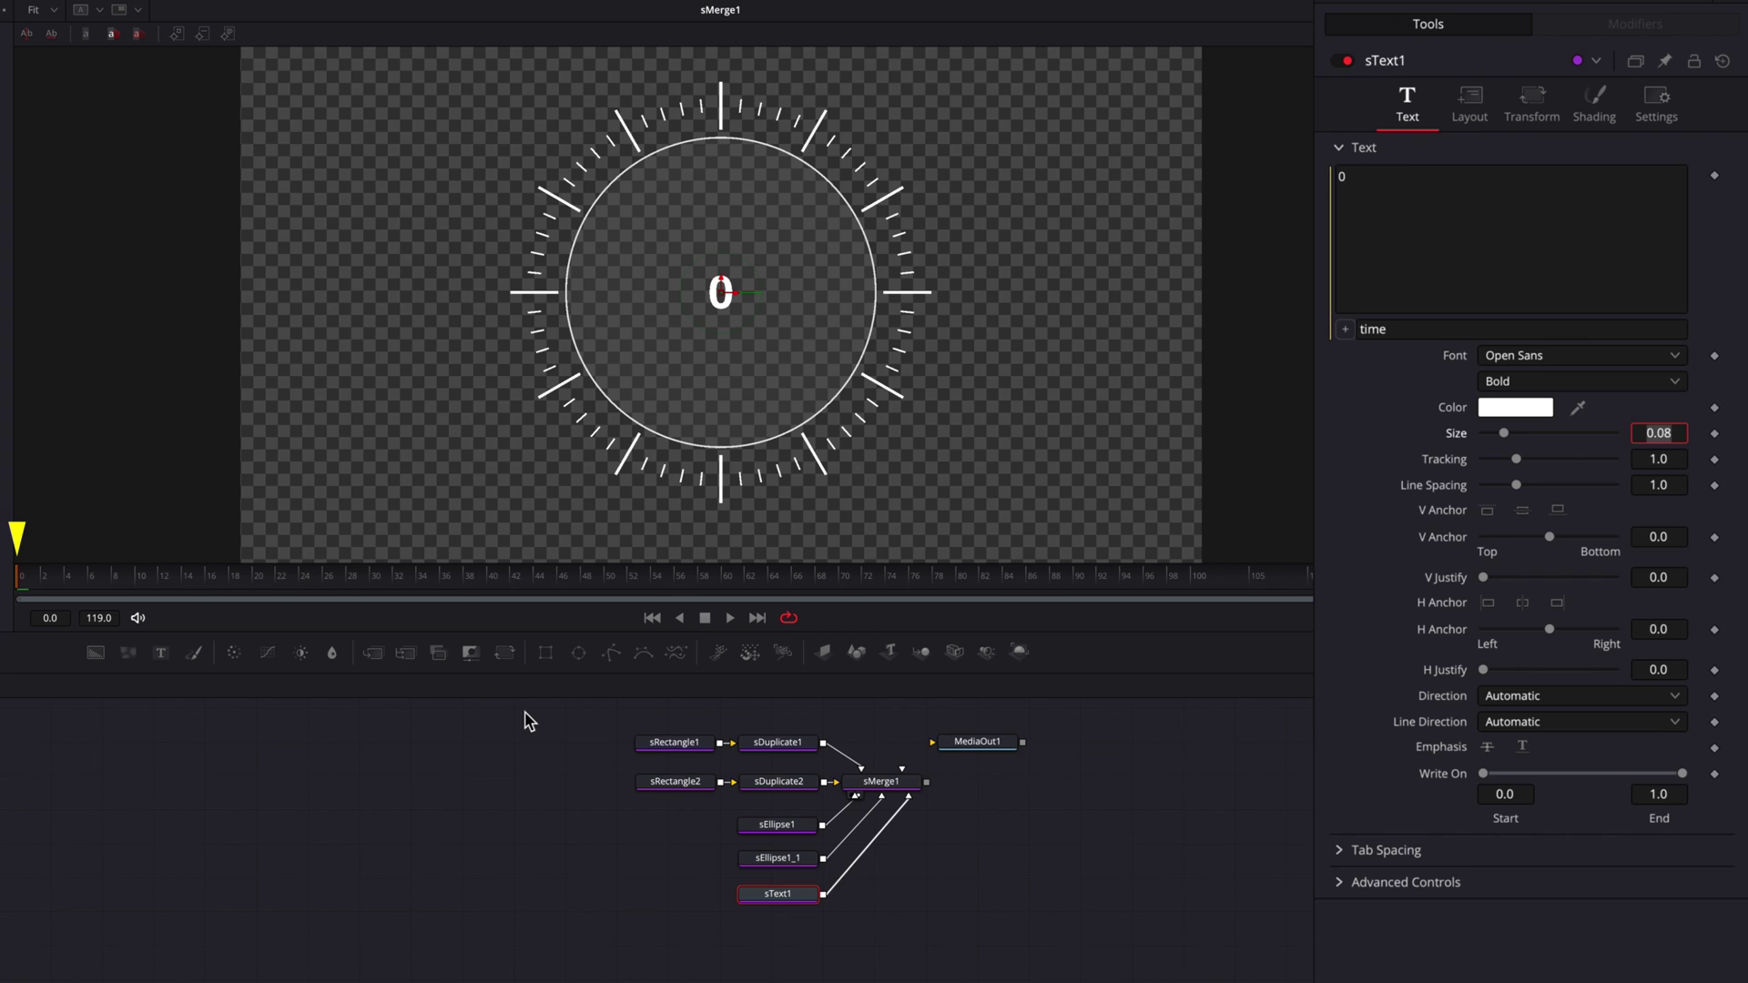
{"action": "left_click", "coordinate": [41, 587]}
{"action": "left_click_drag", "start_coordinate": [41, 587], "coordinate": [304, 590]}
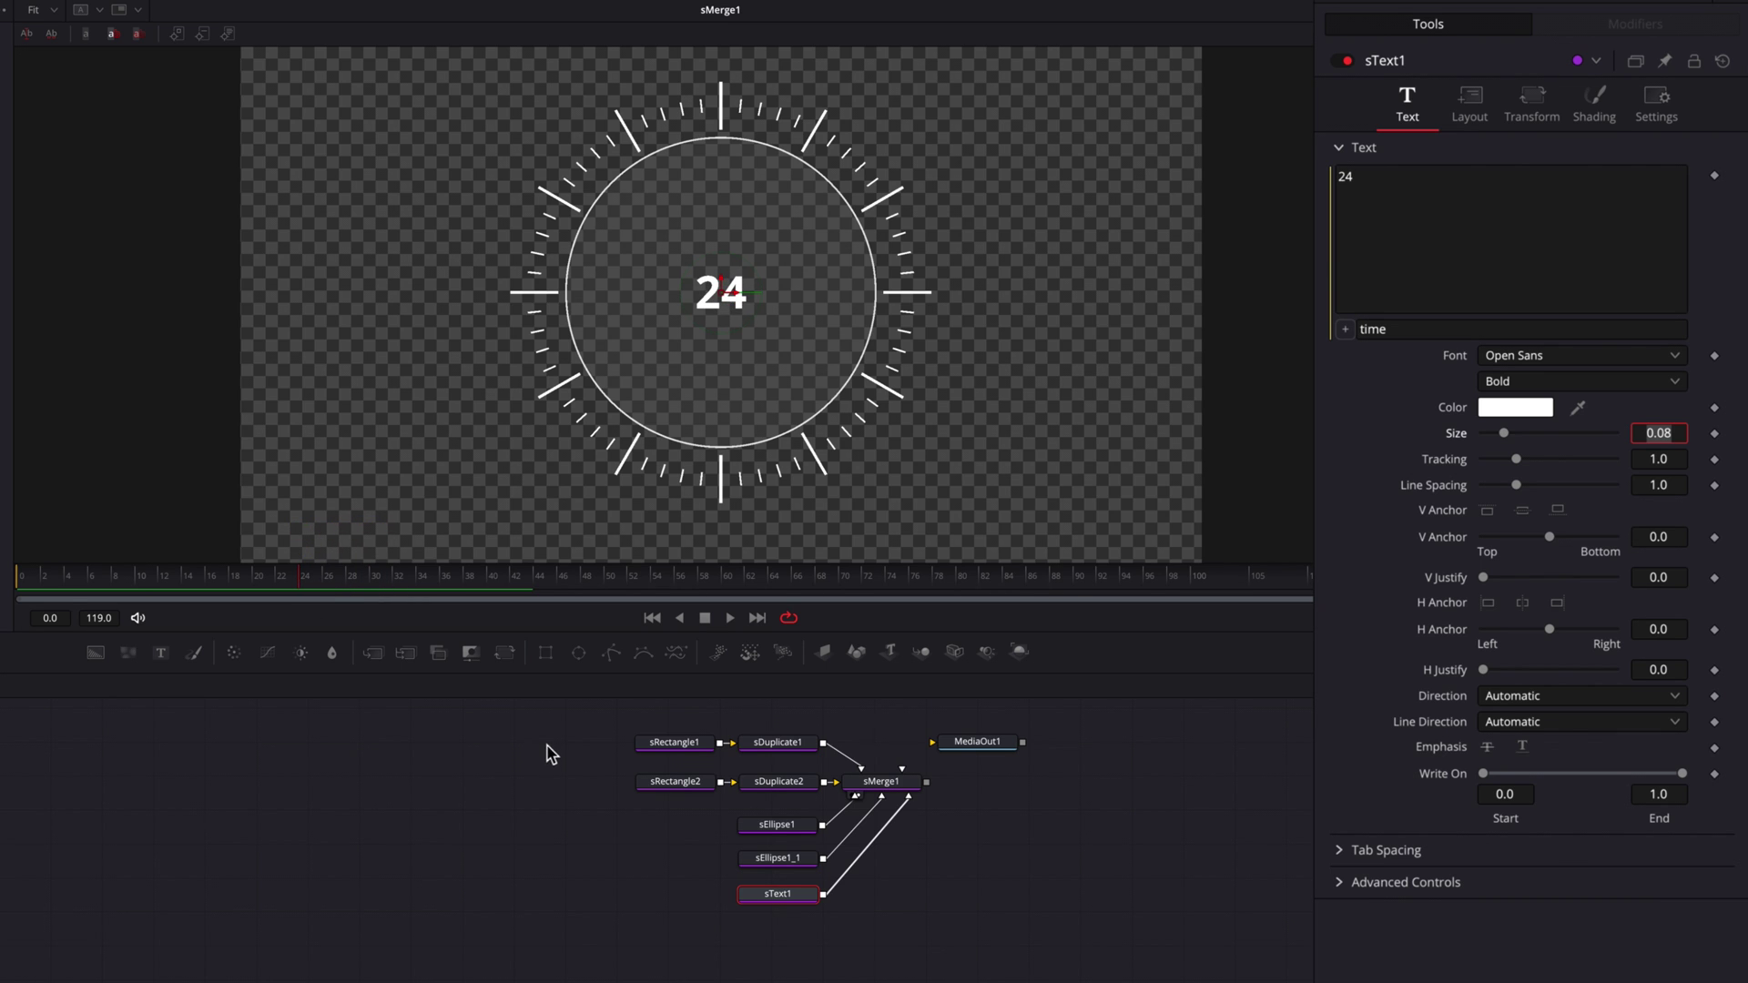
Change the text expression to time/24 so it counts seconds, and scrub from the beginning to check it.
{"action": "left_click", "coordinate": [1410, 330]}
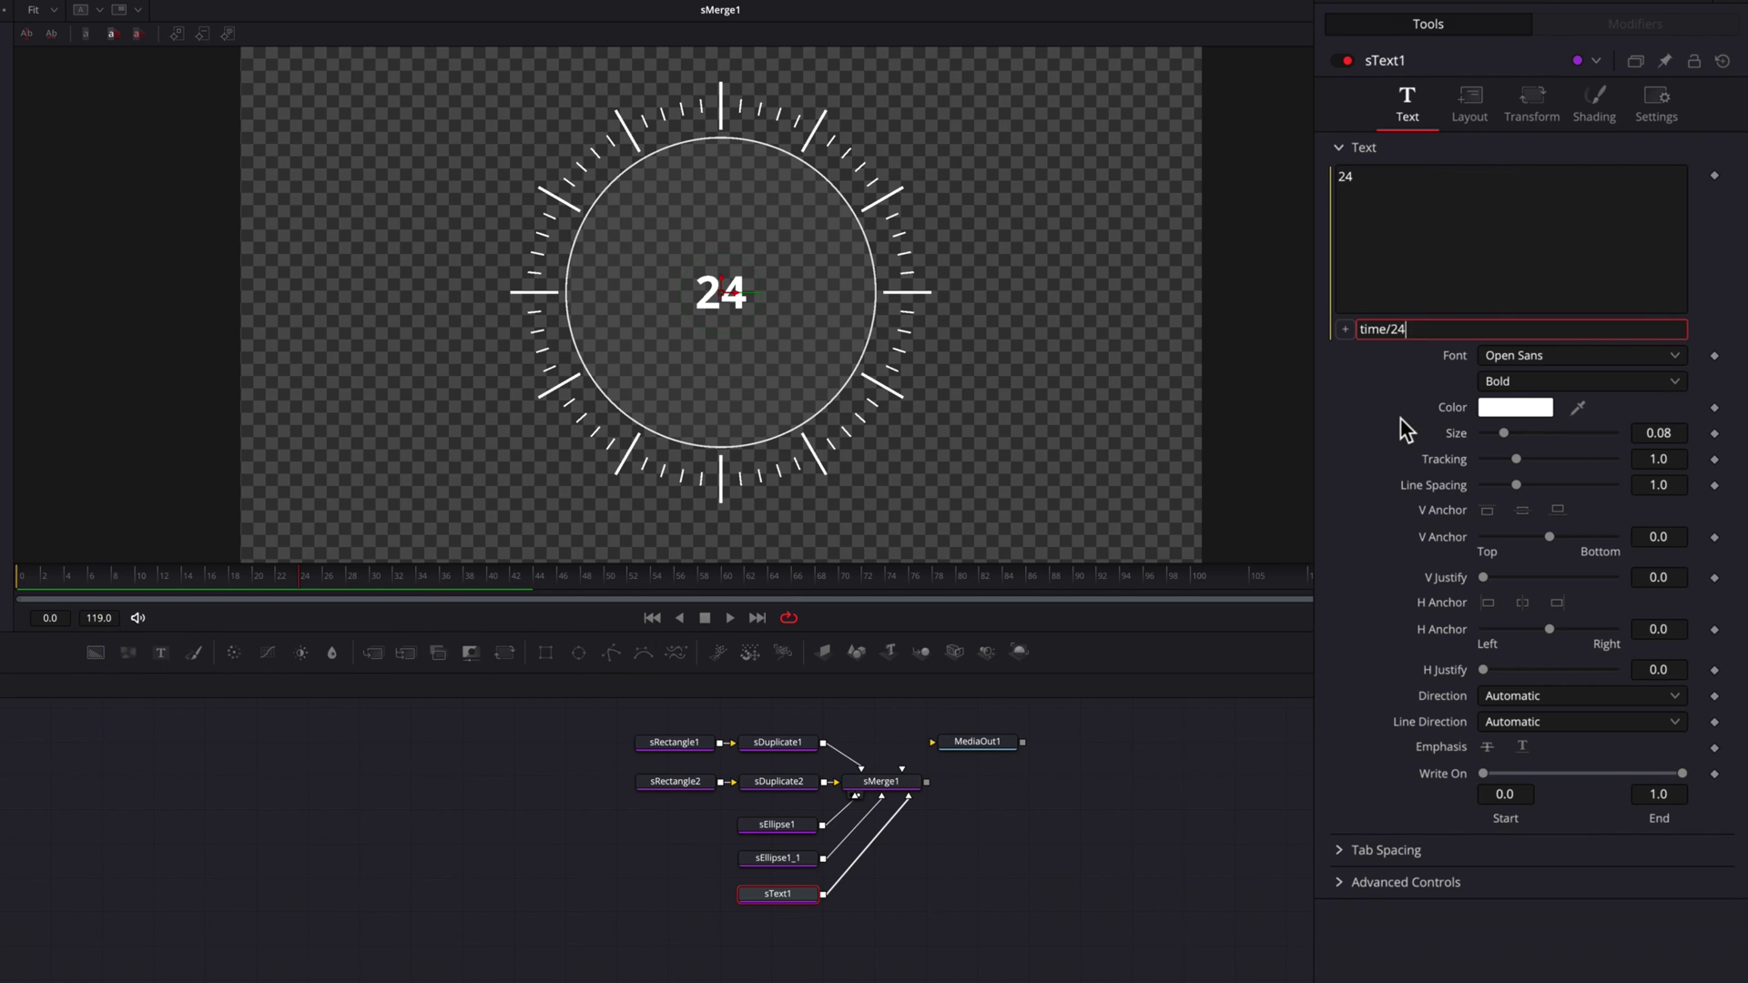
{"action": "key", "text": "Tab"}
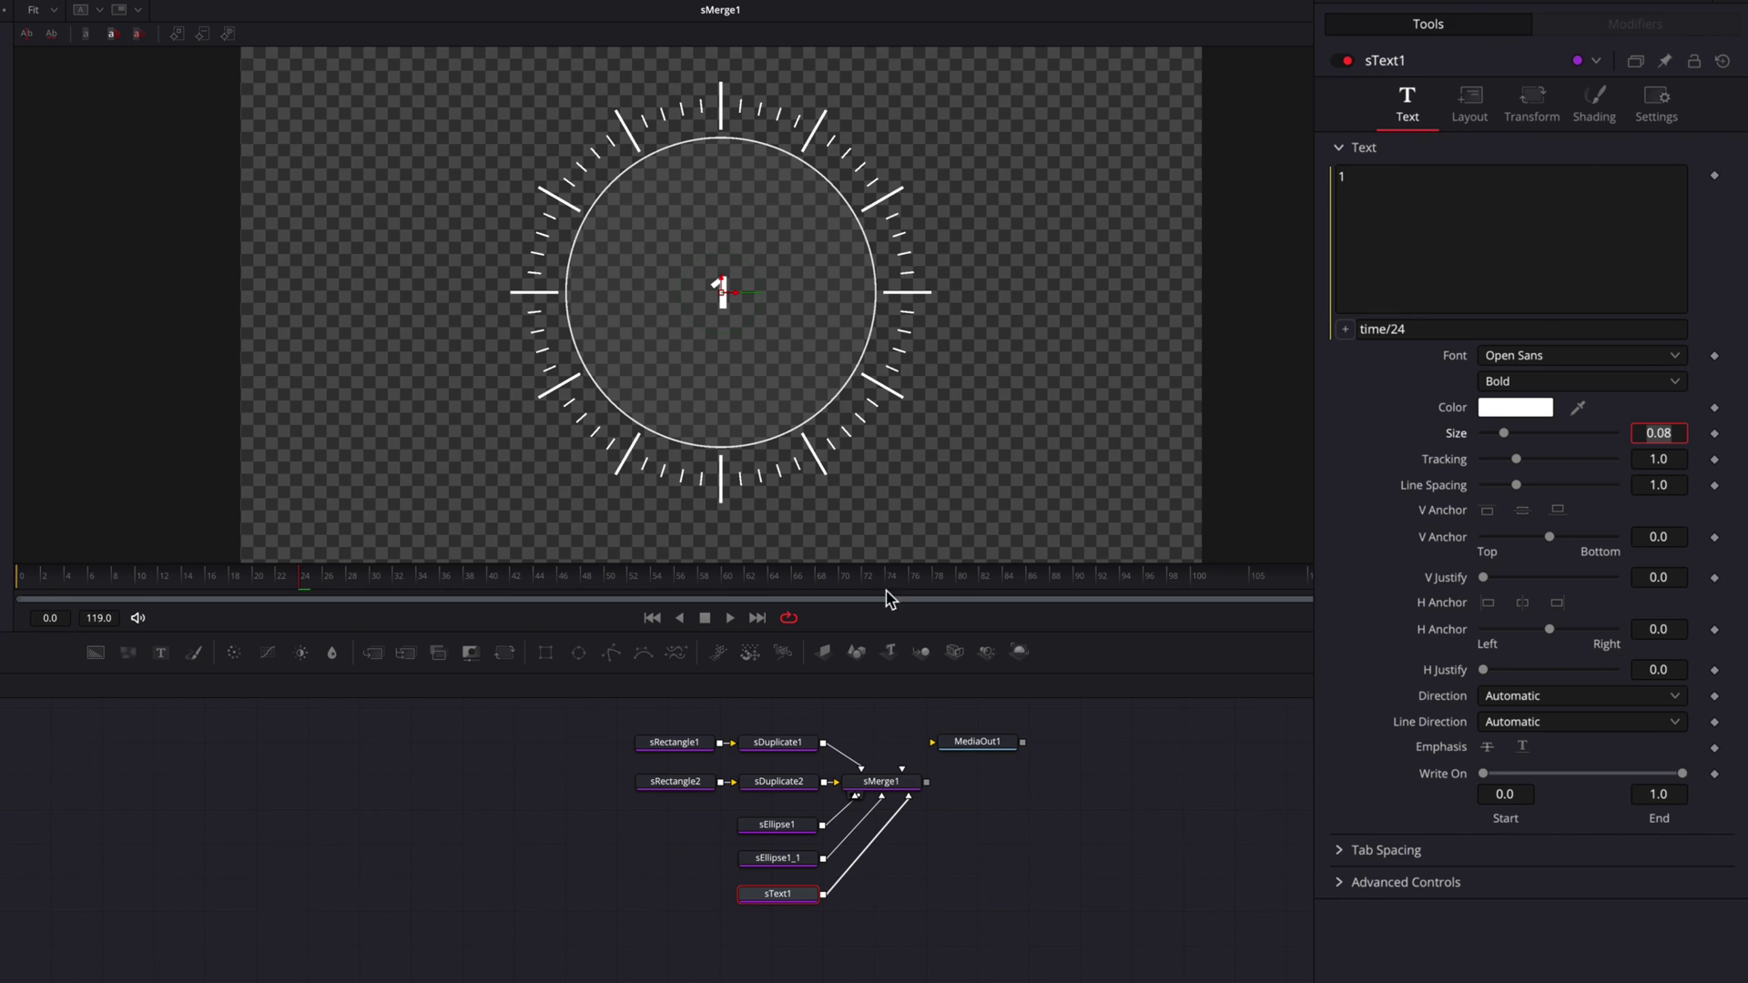
{"action": "left_click", "coordinate": [32, 583]}
{"action": "left_click_drag", "start_coordinate": [32, 589], "coordinate": [430, 601]}
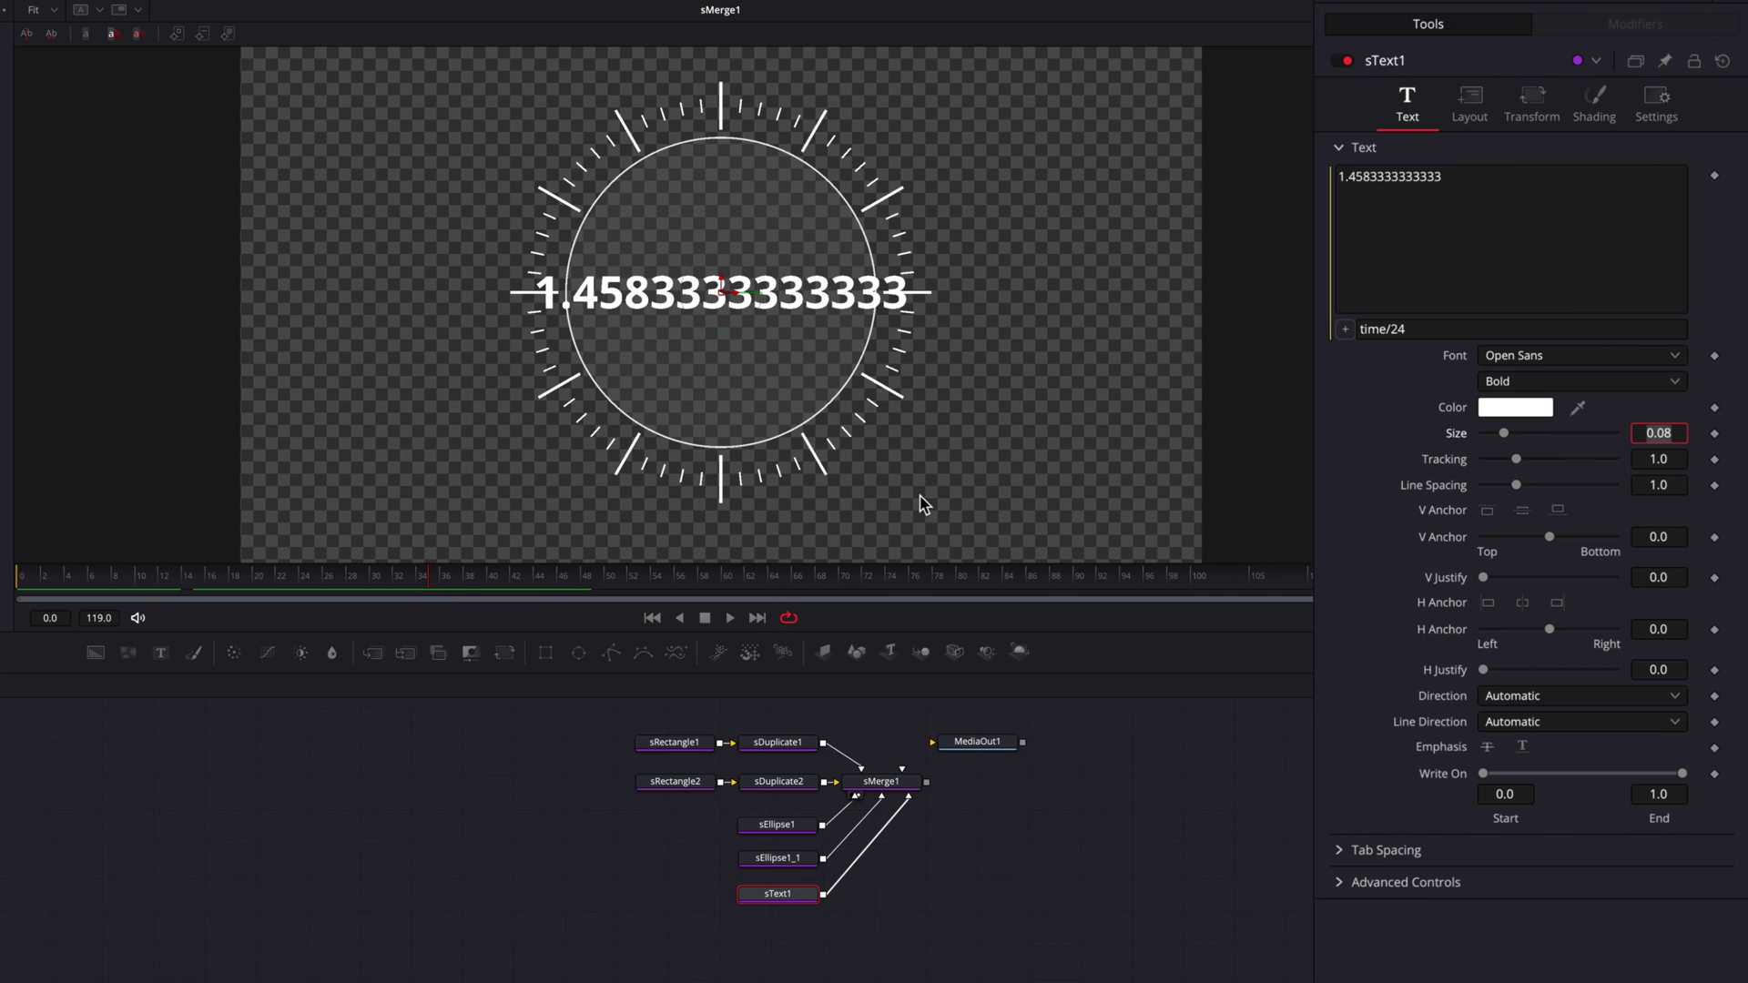
Round the text expression down with math.floor(time/24), preview the count, and enlarge the text to a Size of about 0.45.
{"action": "left_click", "coordinate": [1362, 330]}
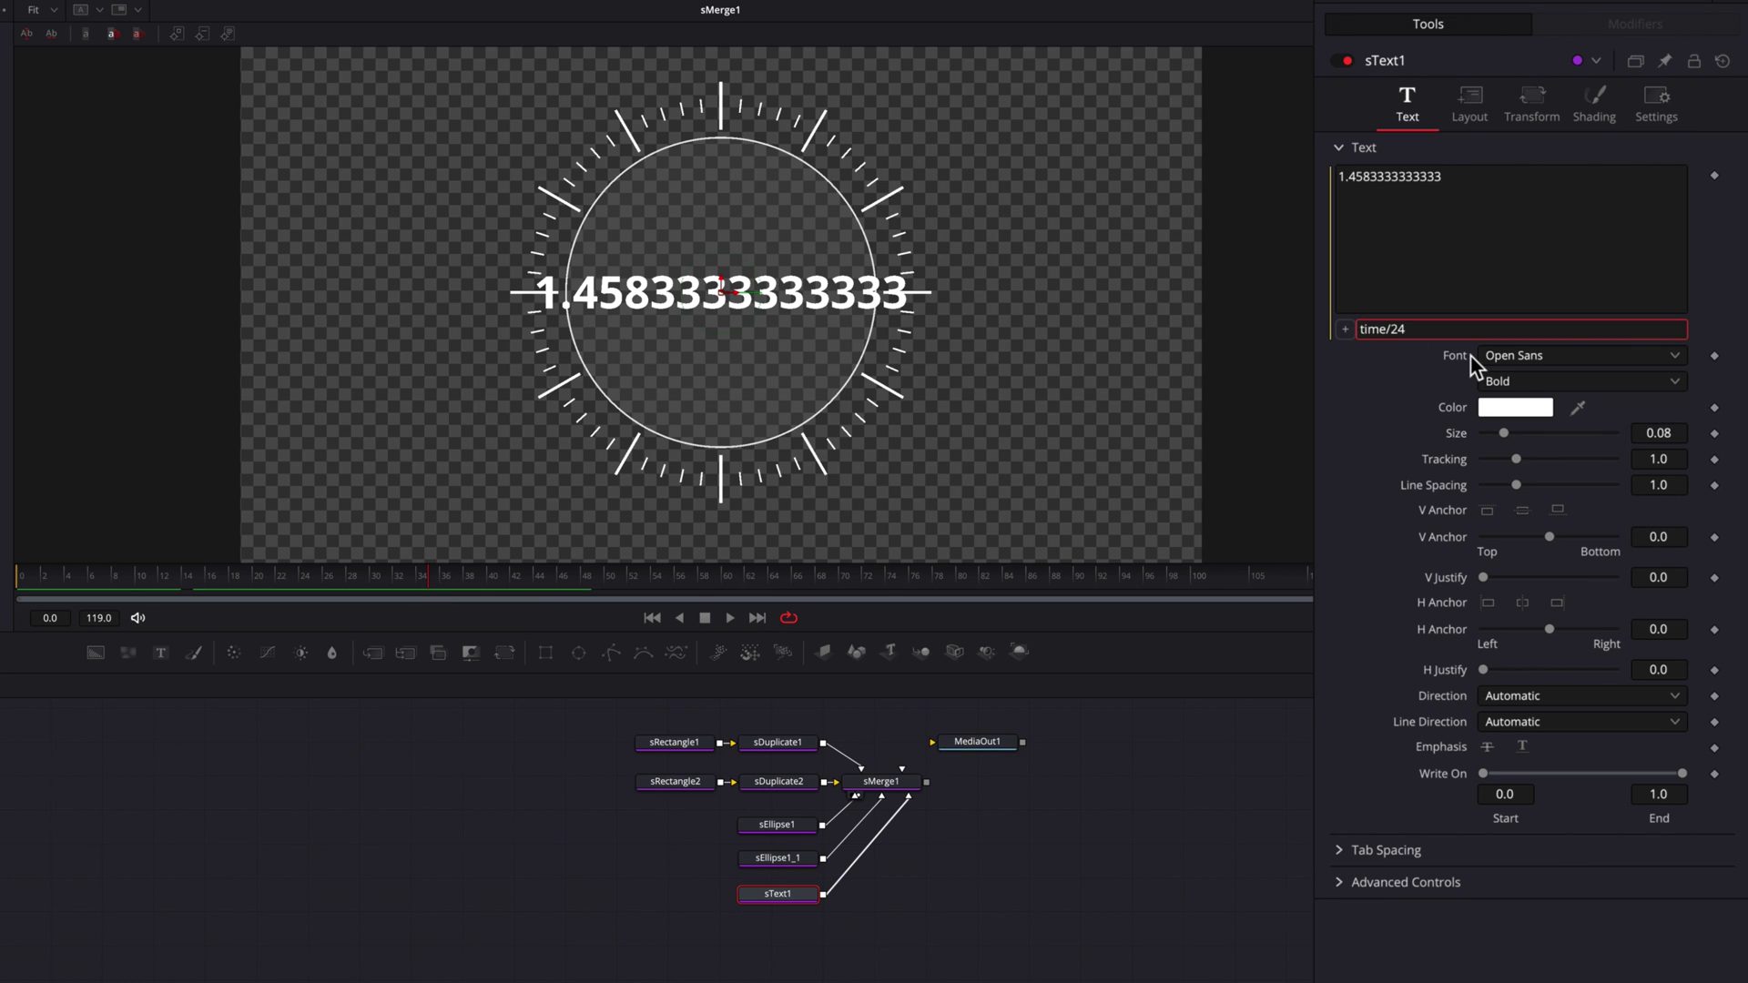
{"action": "type", "text": "math.floor("}
{"action": "key", "text": "Tab"}
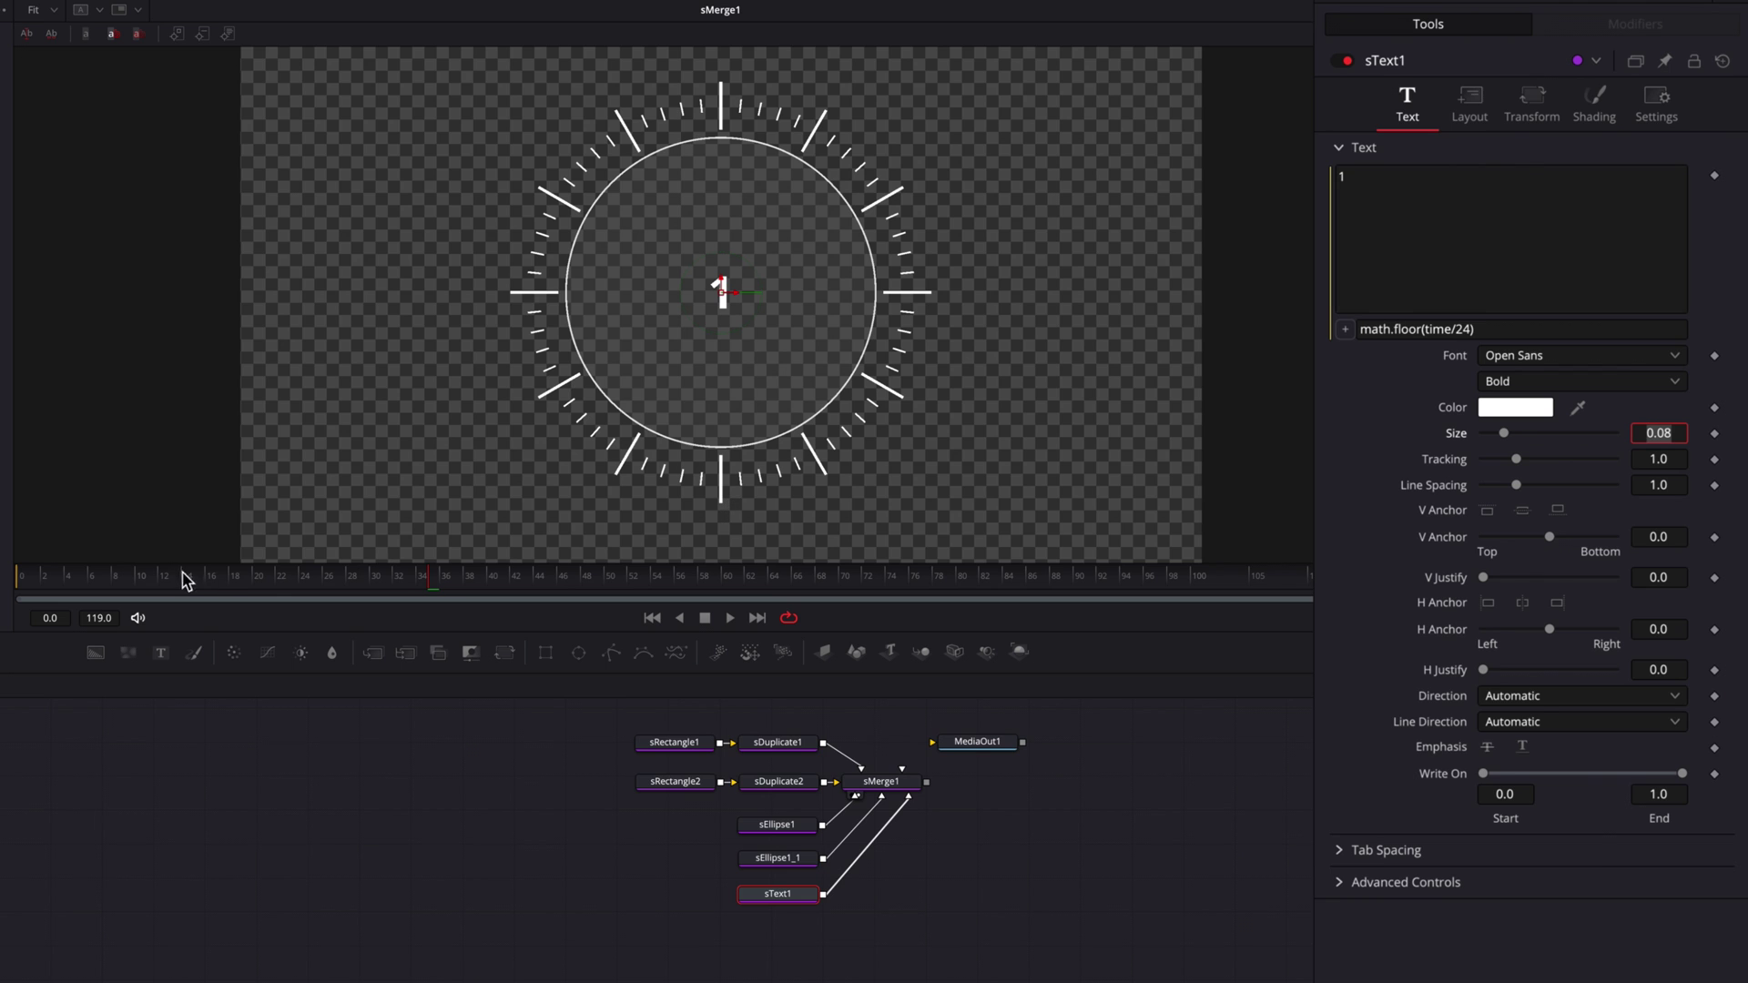
{"action": "left_click", "coordinate": [64, 576]}
{"action": "key", "text": "space"}
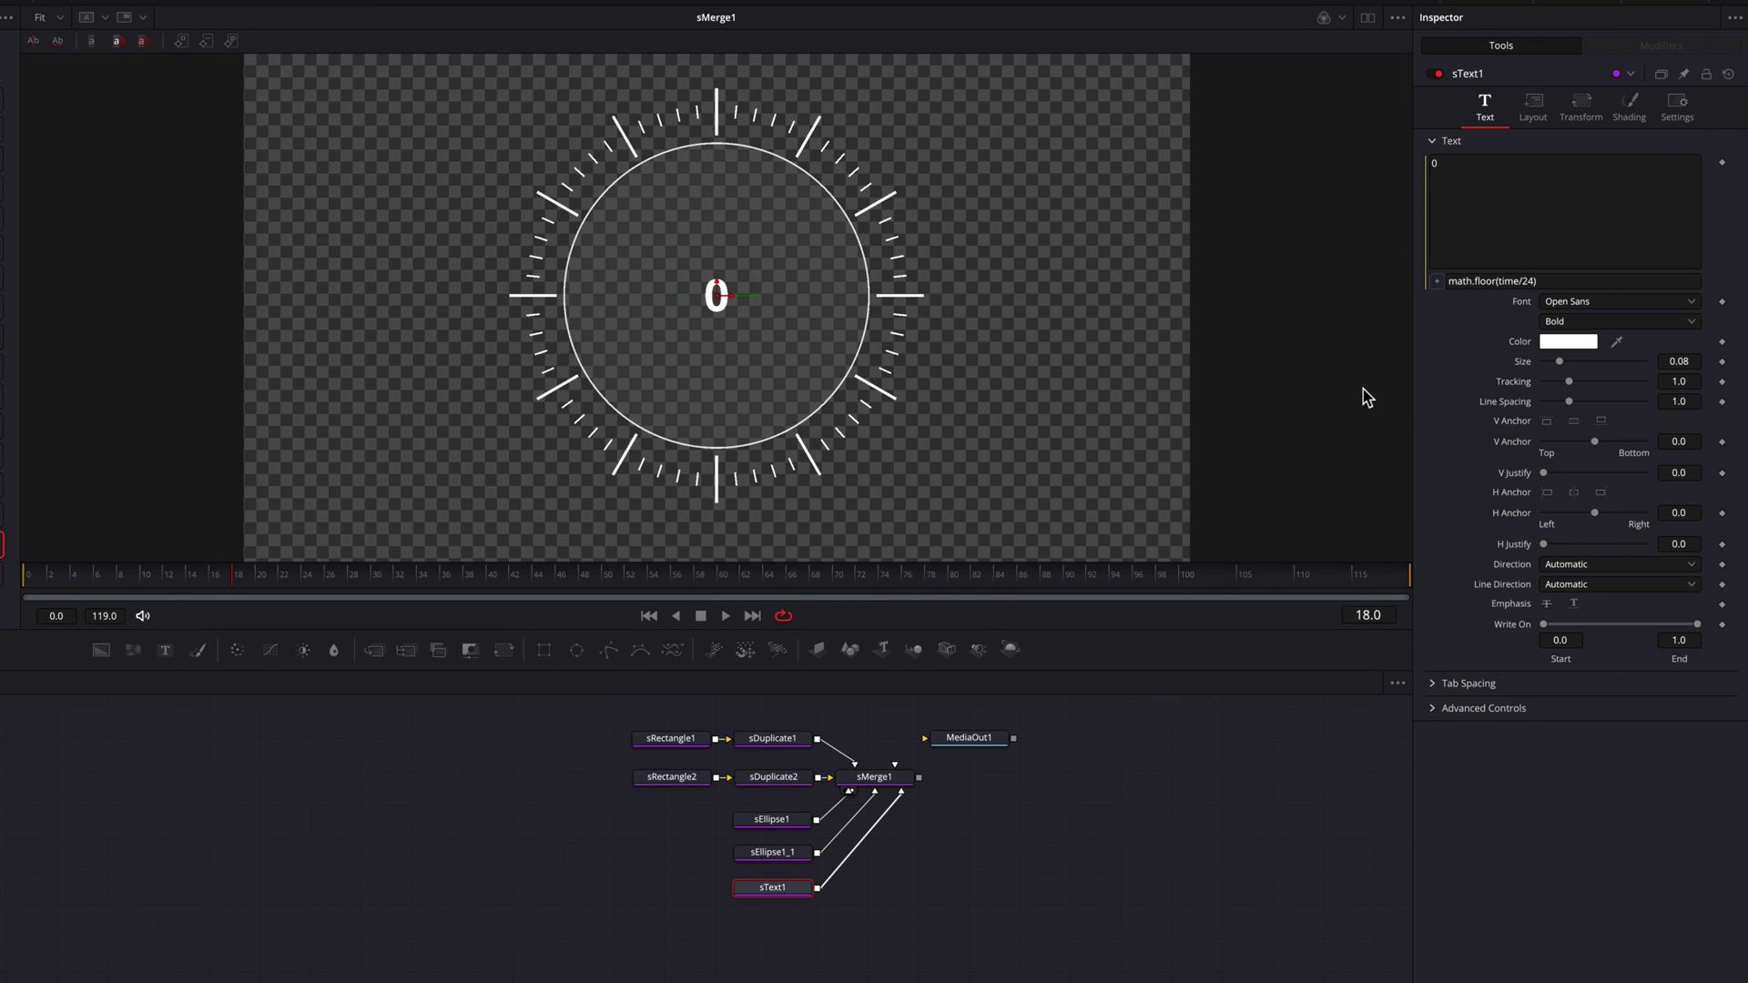
{"action": "left_click_drag", "start_coordinate": [1560, 362], "coordinate": [1642, 377]}
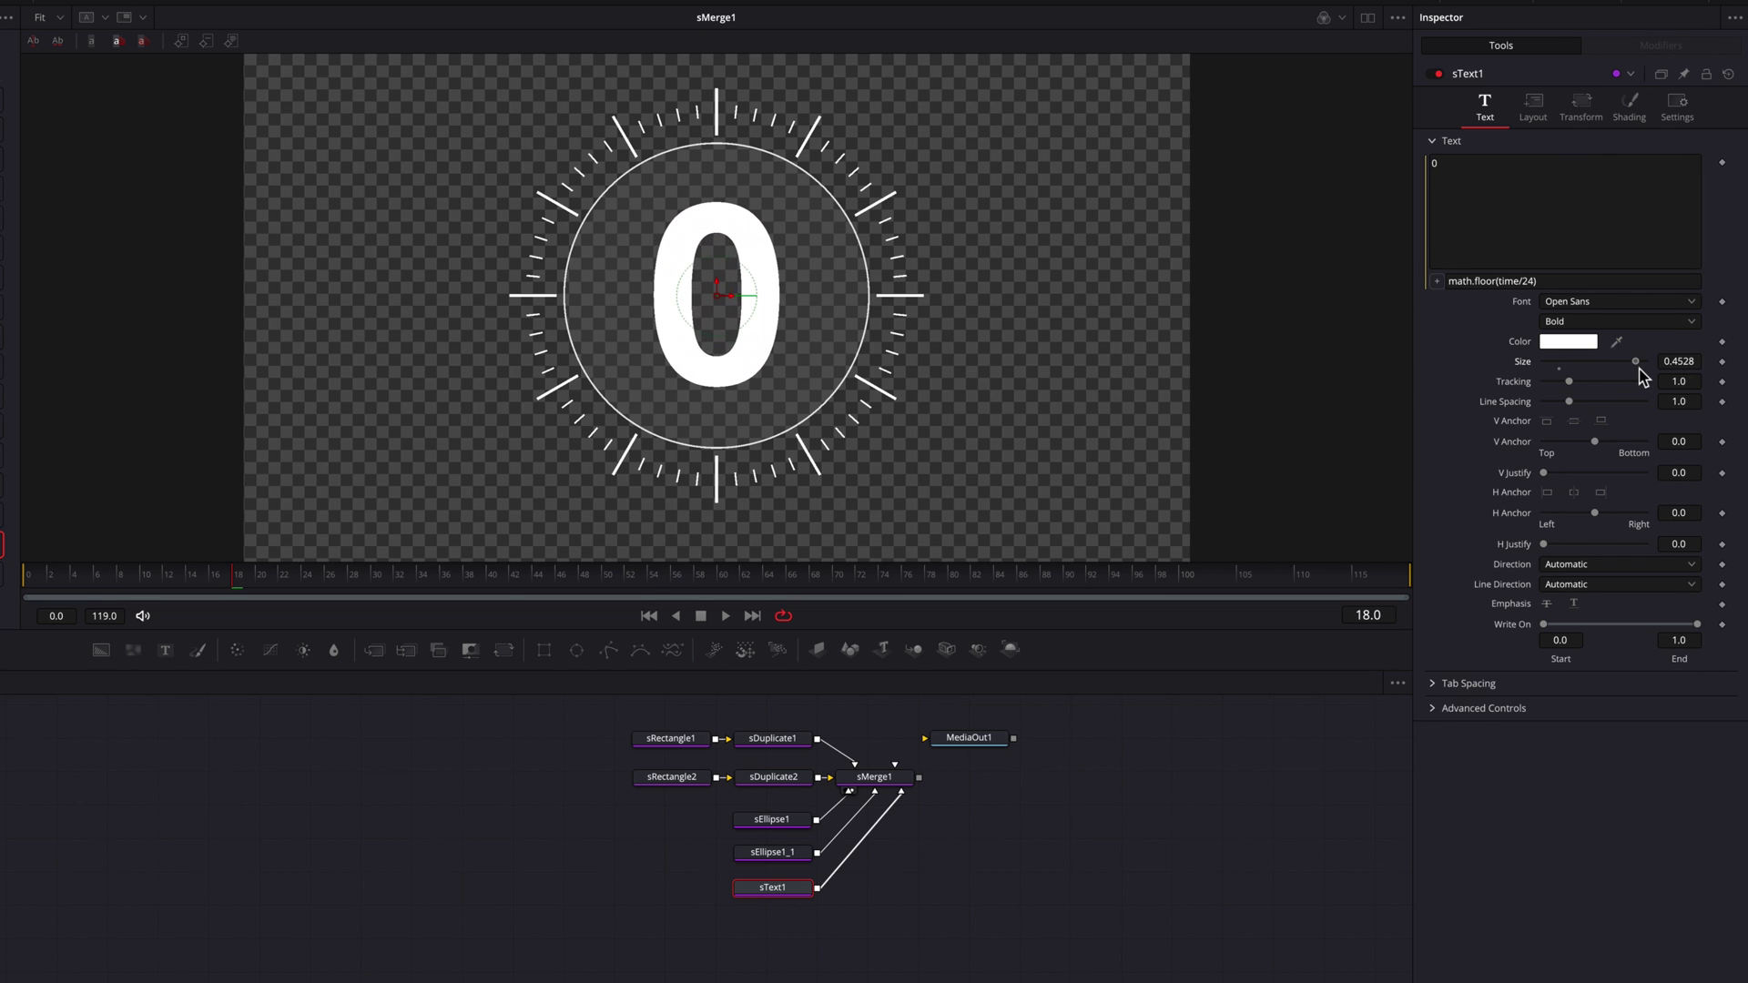
Add an sEllipse node below the text node and connect it to a new sRender node.
{"action": "scroll", "coordinate": [987, 834], "scroll_direction": "right", "scroll_amount": 2}
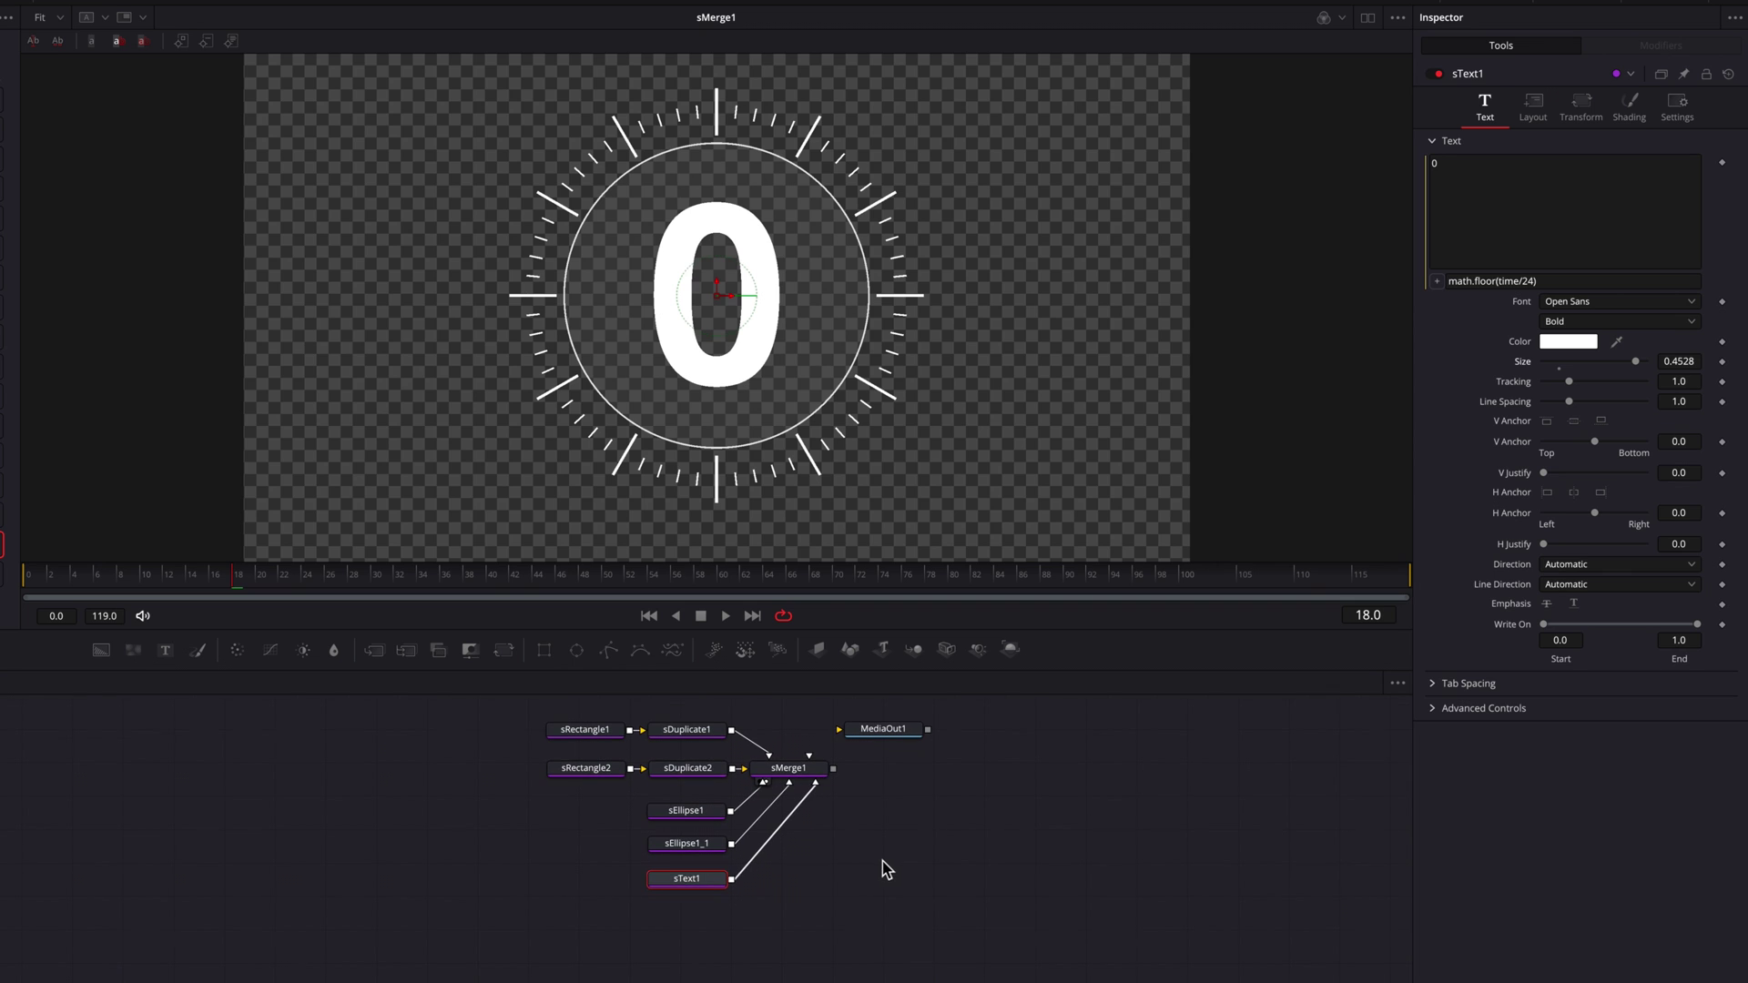
{"action": "key", "text": "ctrl+7"}
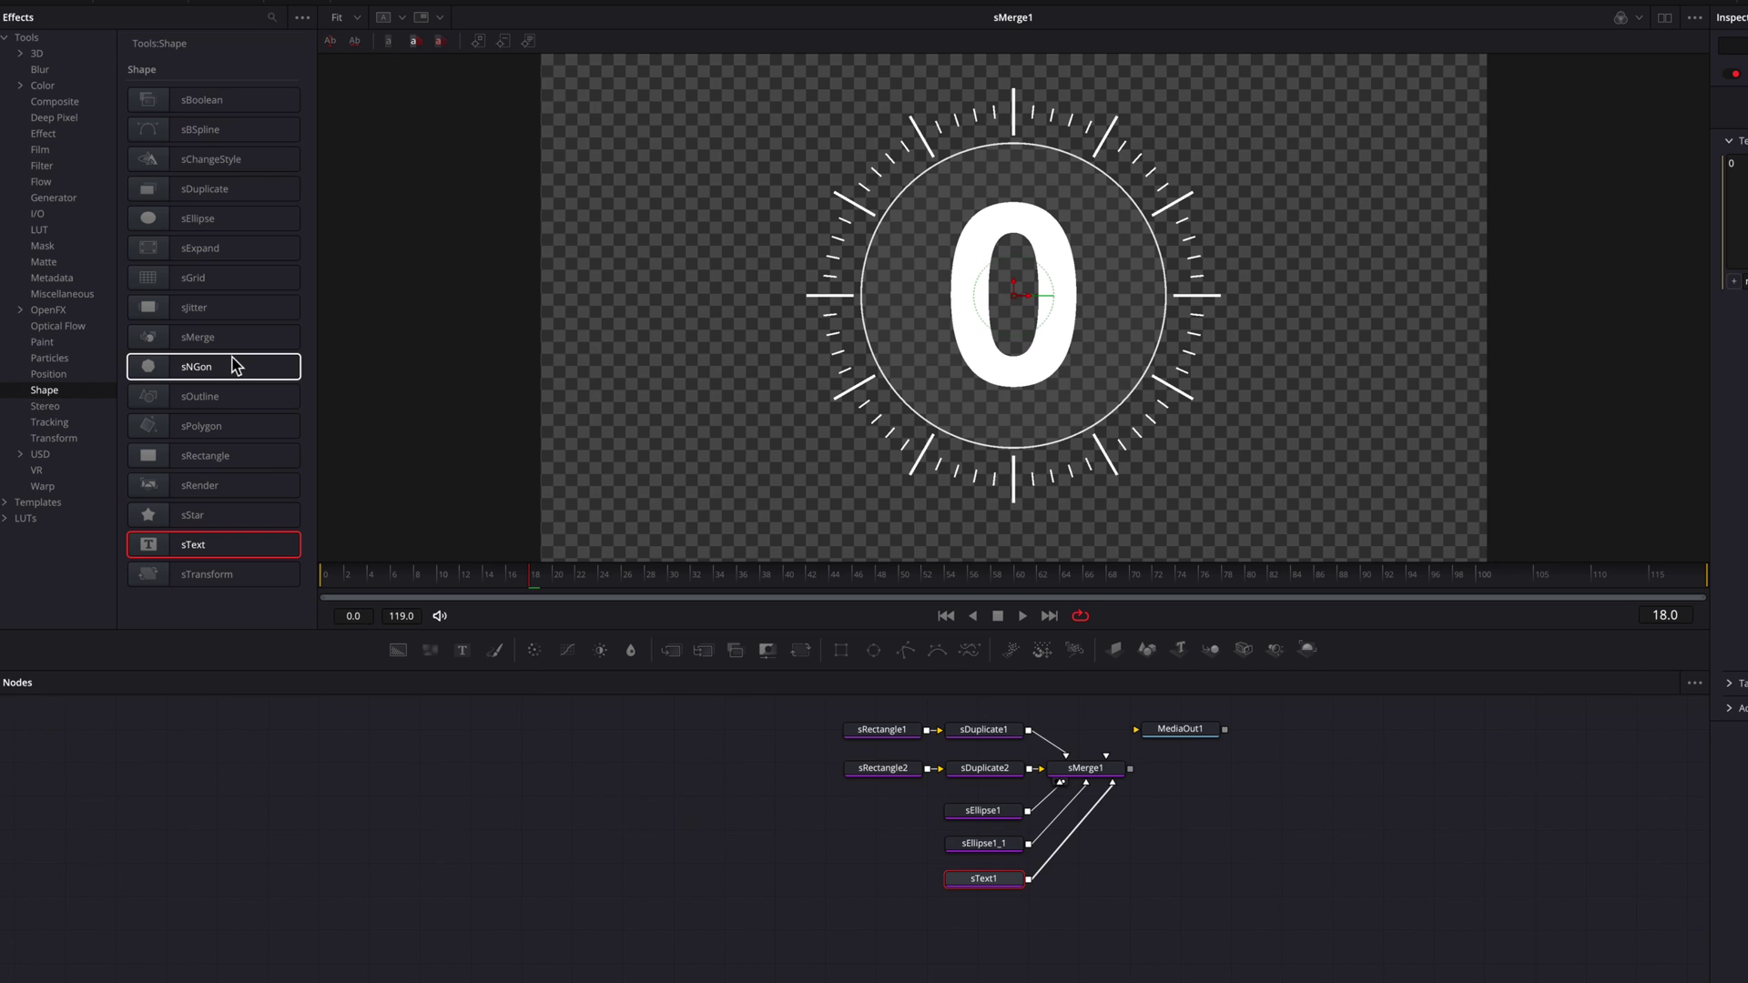
{"action": "left_click_drag", "start_coordinate": [218, 227], "coordinate": [991, 925]}
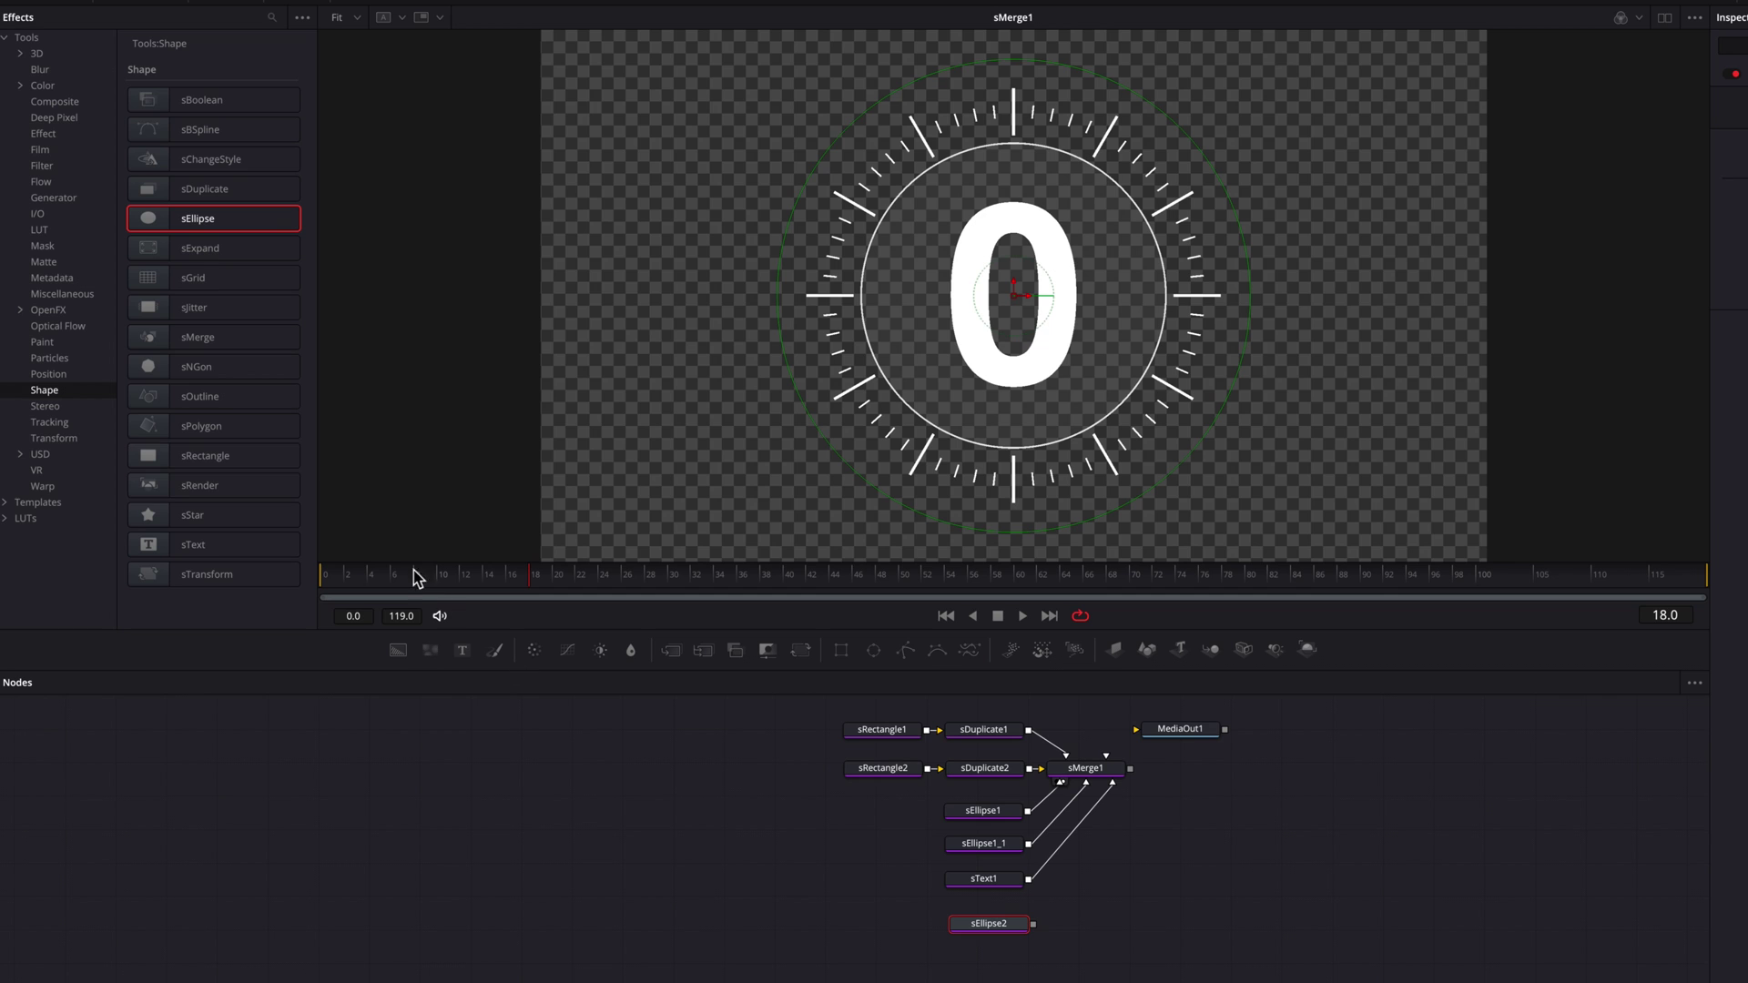
{"action": "left_click", "coordinate": [242, 484]}
{"action": "left_click_drag", "start_coordinate": [241, 484], "coordinate": [1179, 929]}
{"action": "left_click_drag", "start_coordinate": [1033, 924], "coordinate": [1134, 923]}
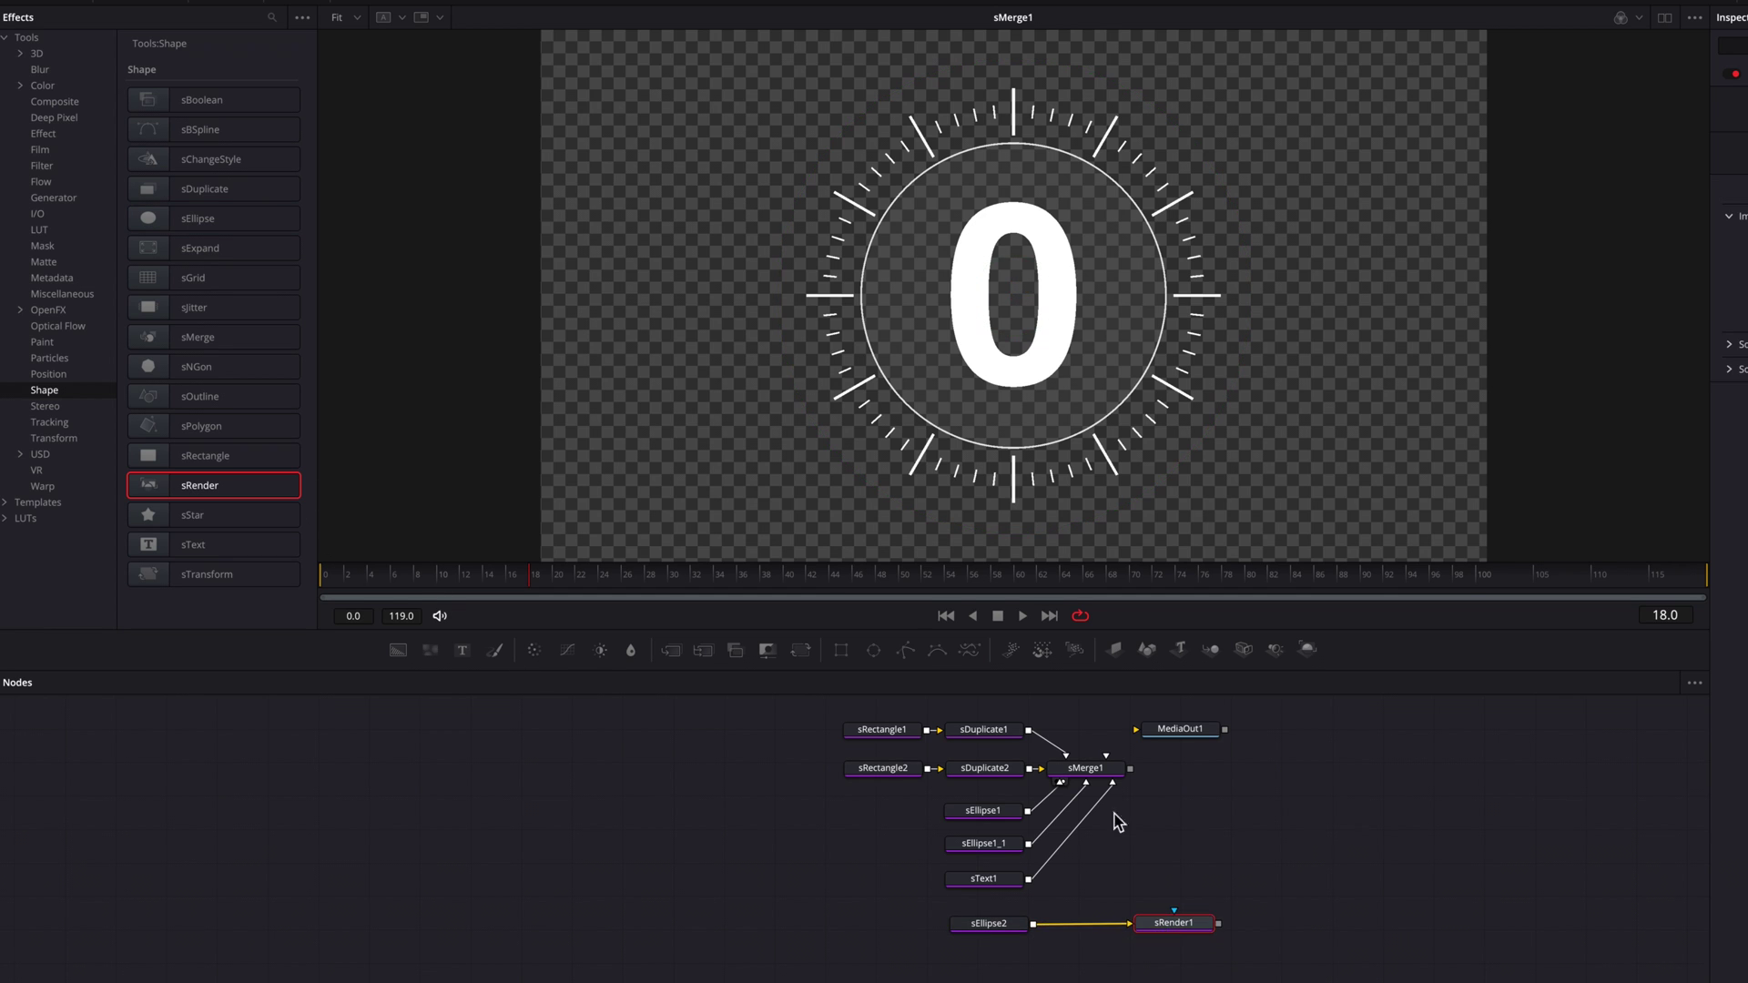
Add an sRender node after sMerge1, merge its output over the new ellipse's render, and view the resulting Merge node.
{"action": "left_click", "coordinate": [1108, 773]}
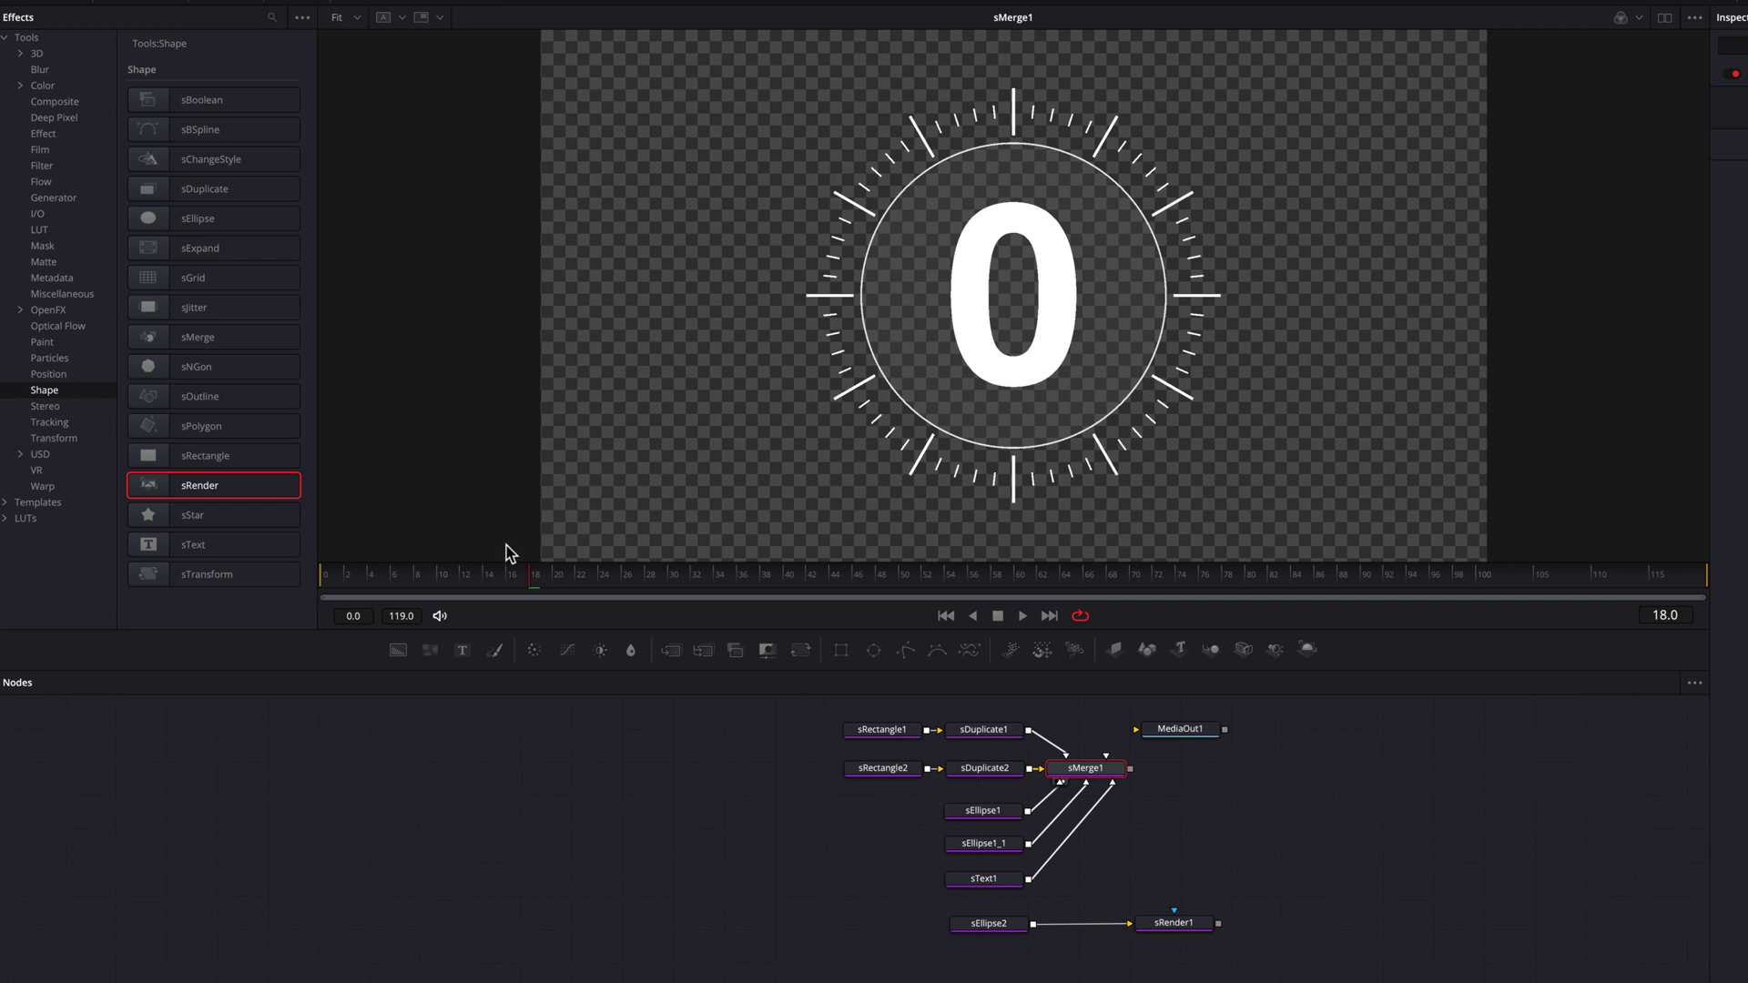
{"action": "left_click", "coordinate": [252, 486]}
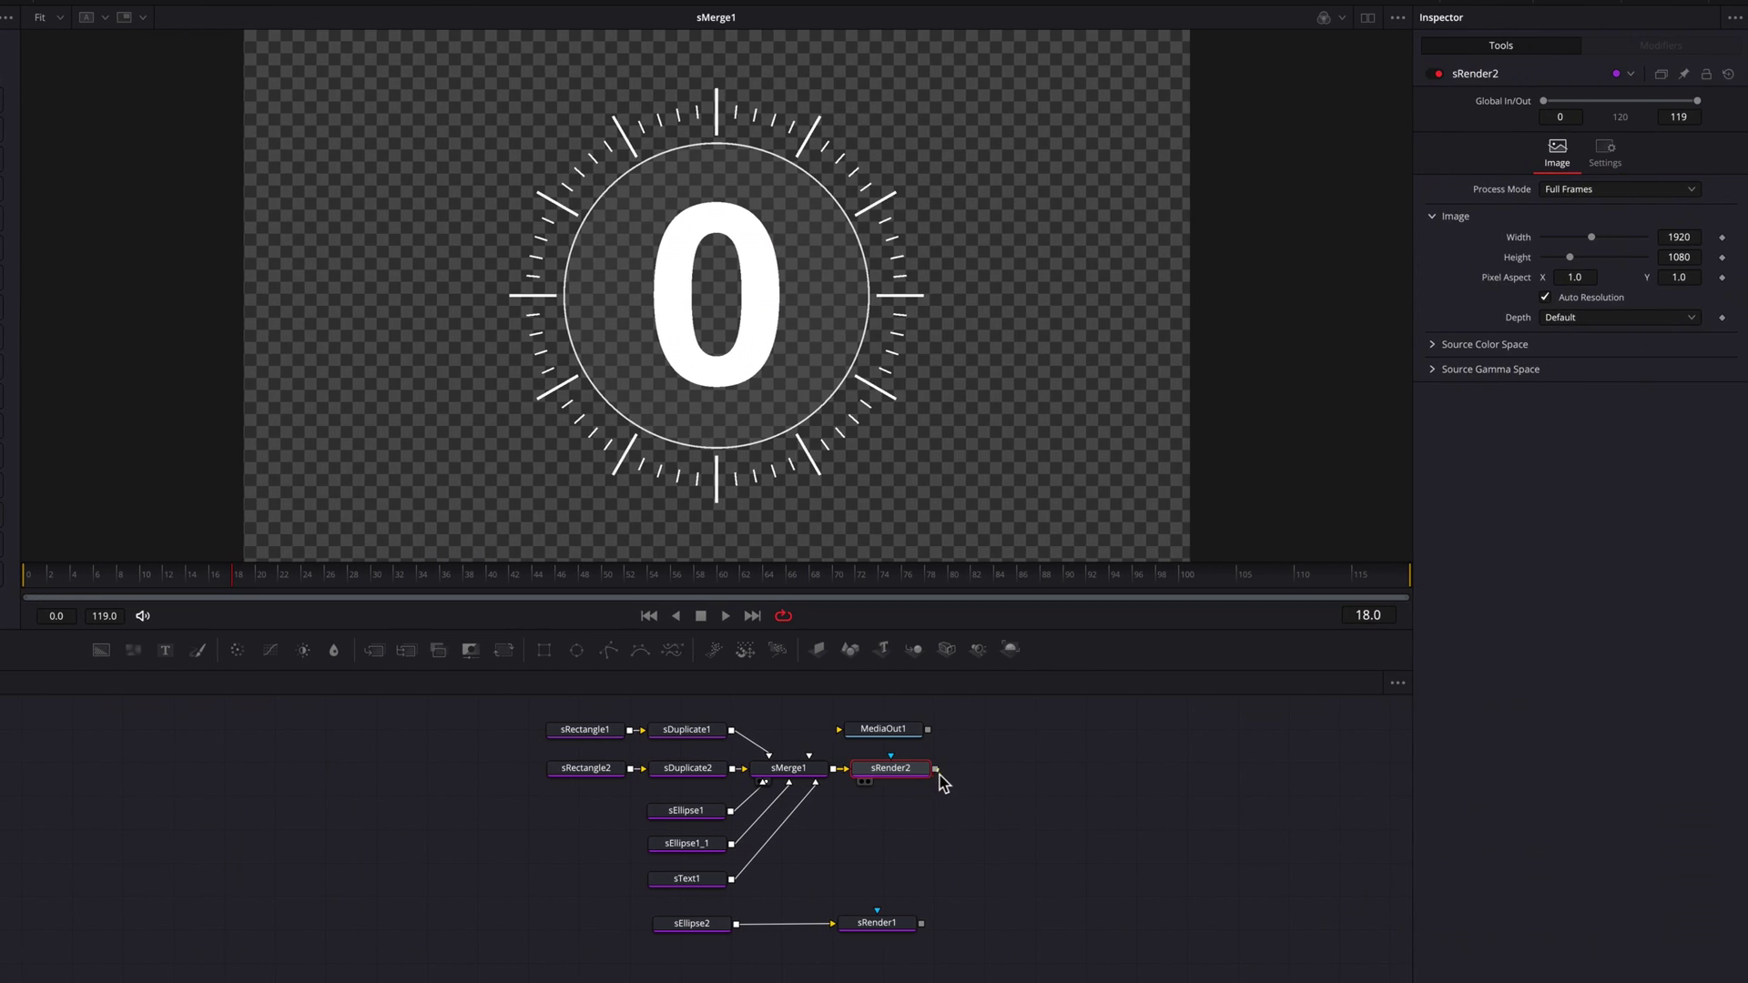
{"action": "left_click_drag", "start_coordinate": [1226, 770], "coordinate": [1242, 897]}
{"action": "left_click_drag", "start_coordinate": [949, 891], "coordinate": [929, 934]}
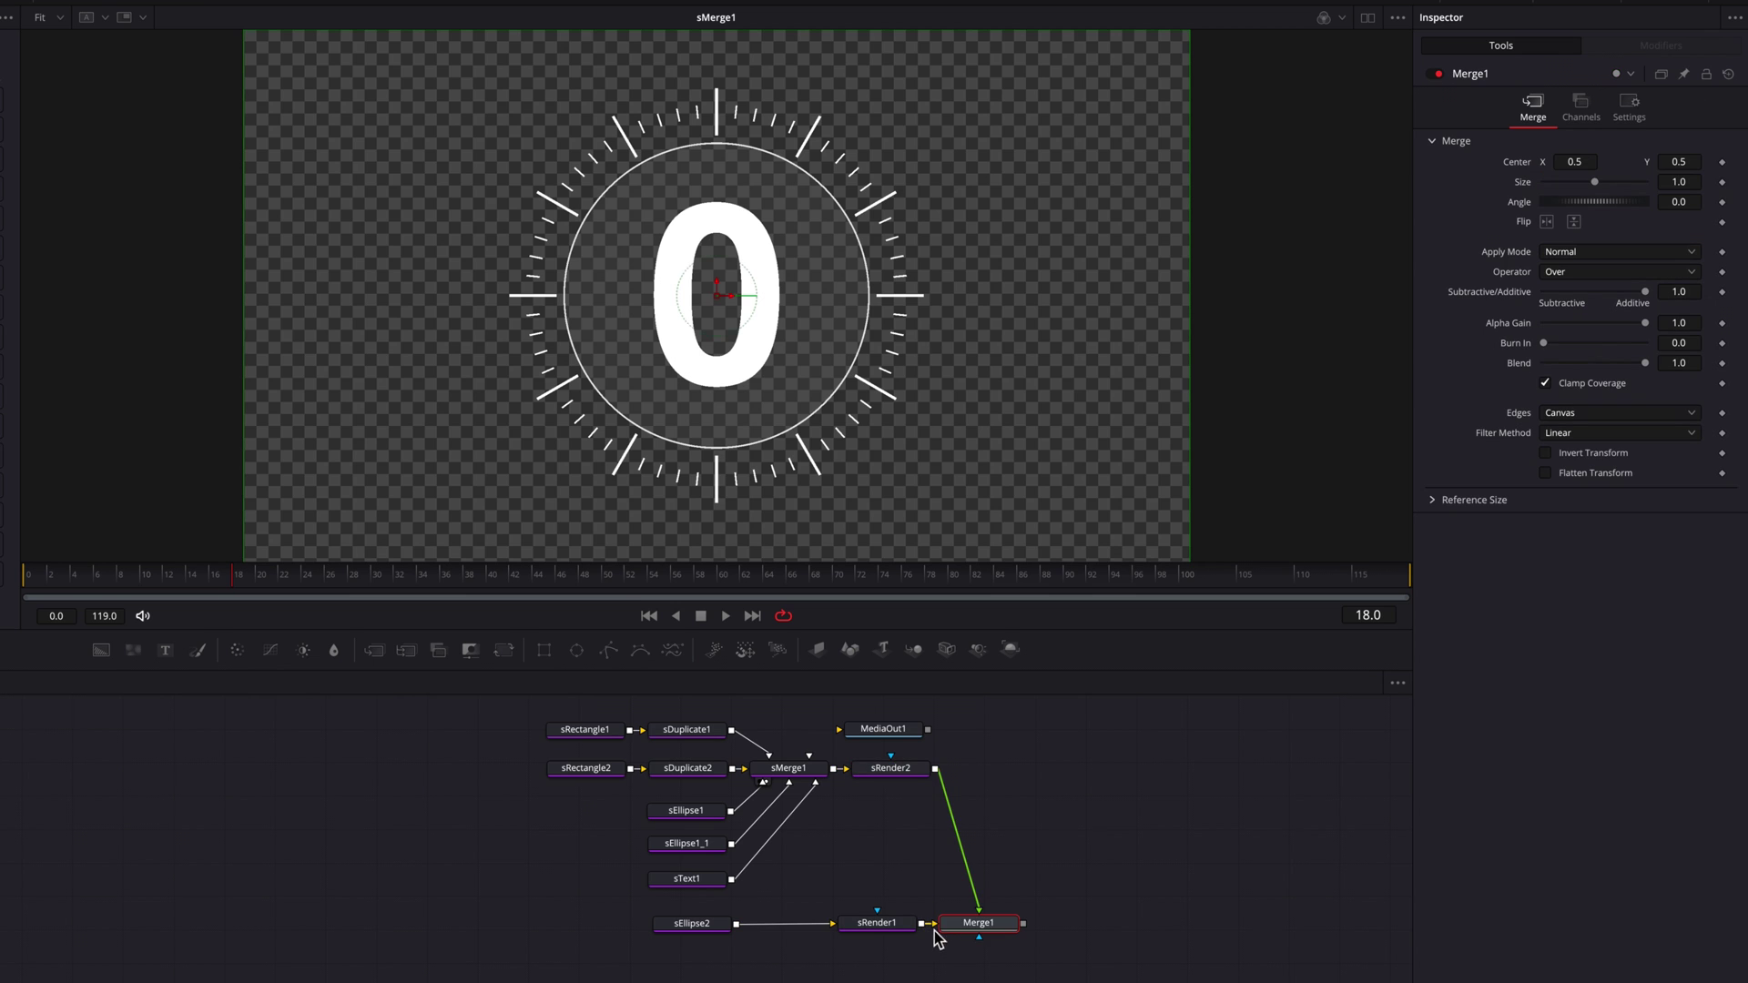
{"action": "key", "text": "1"}
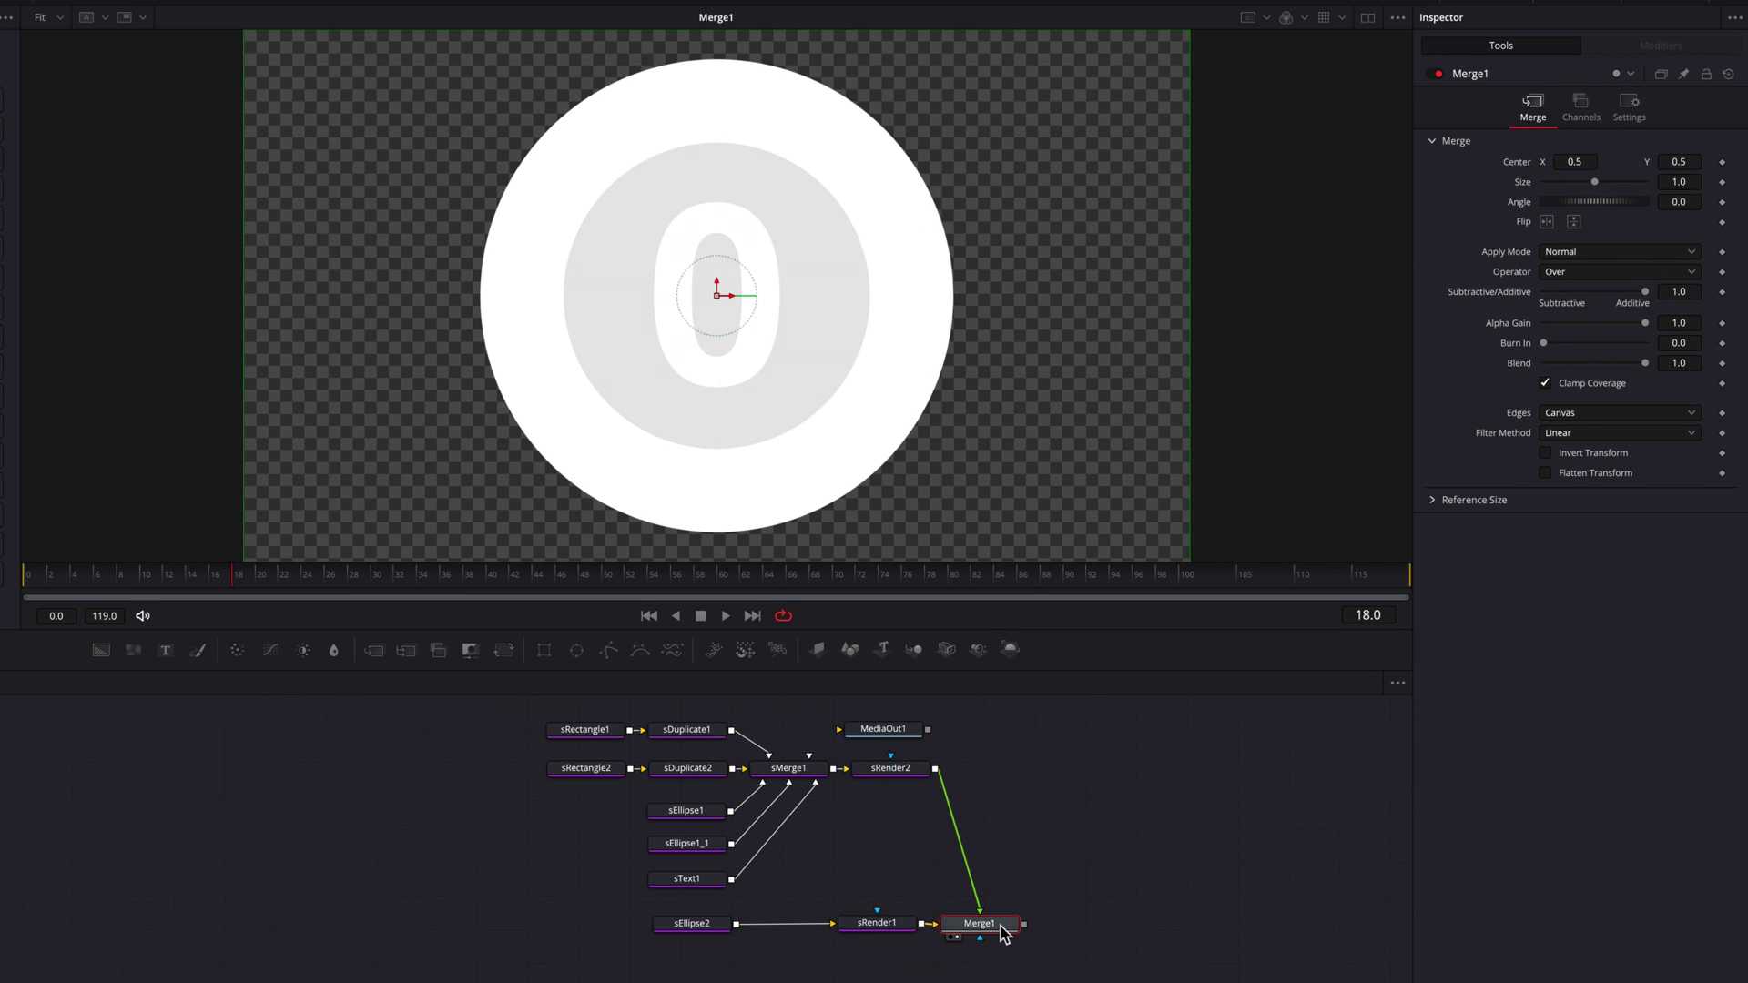
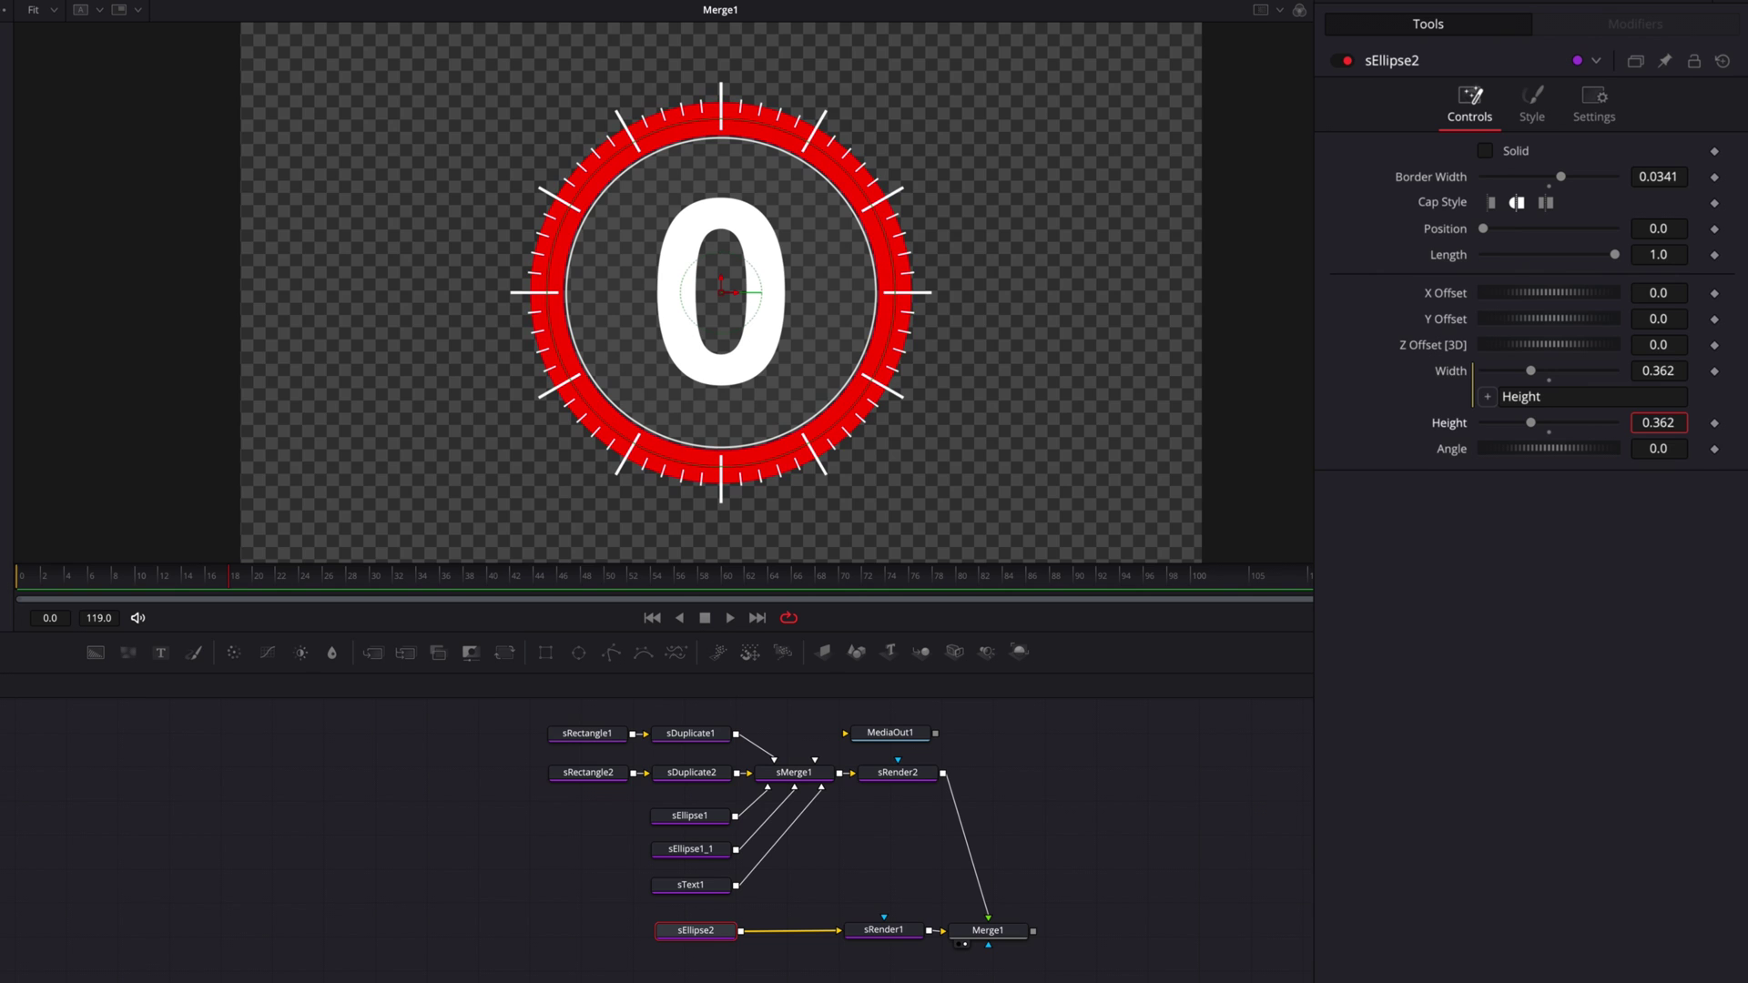
Set the red ring's Border Width to 0.0372 and its Height to 0.364.
{"action": "left_click", "coordinate": [1660, 179]}
{"action": "type", "text": "0.0362"}
{"action": "key", "text": "BackSpace"}
{"action": "key", "text": "BackSpace"}
{"action": "type", "text": "72"}
{"action": "key", "text": "Return"}
{"action": "left_click", "coordinate": [1657, 423]}
{"action": "type", "text": "0.364"}
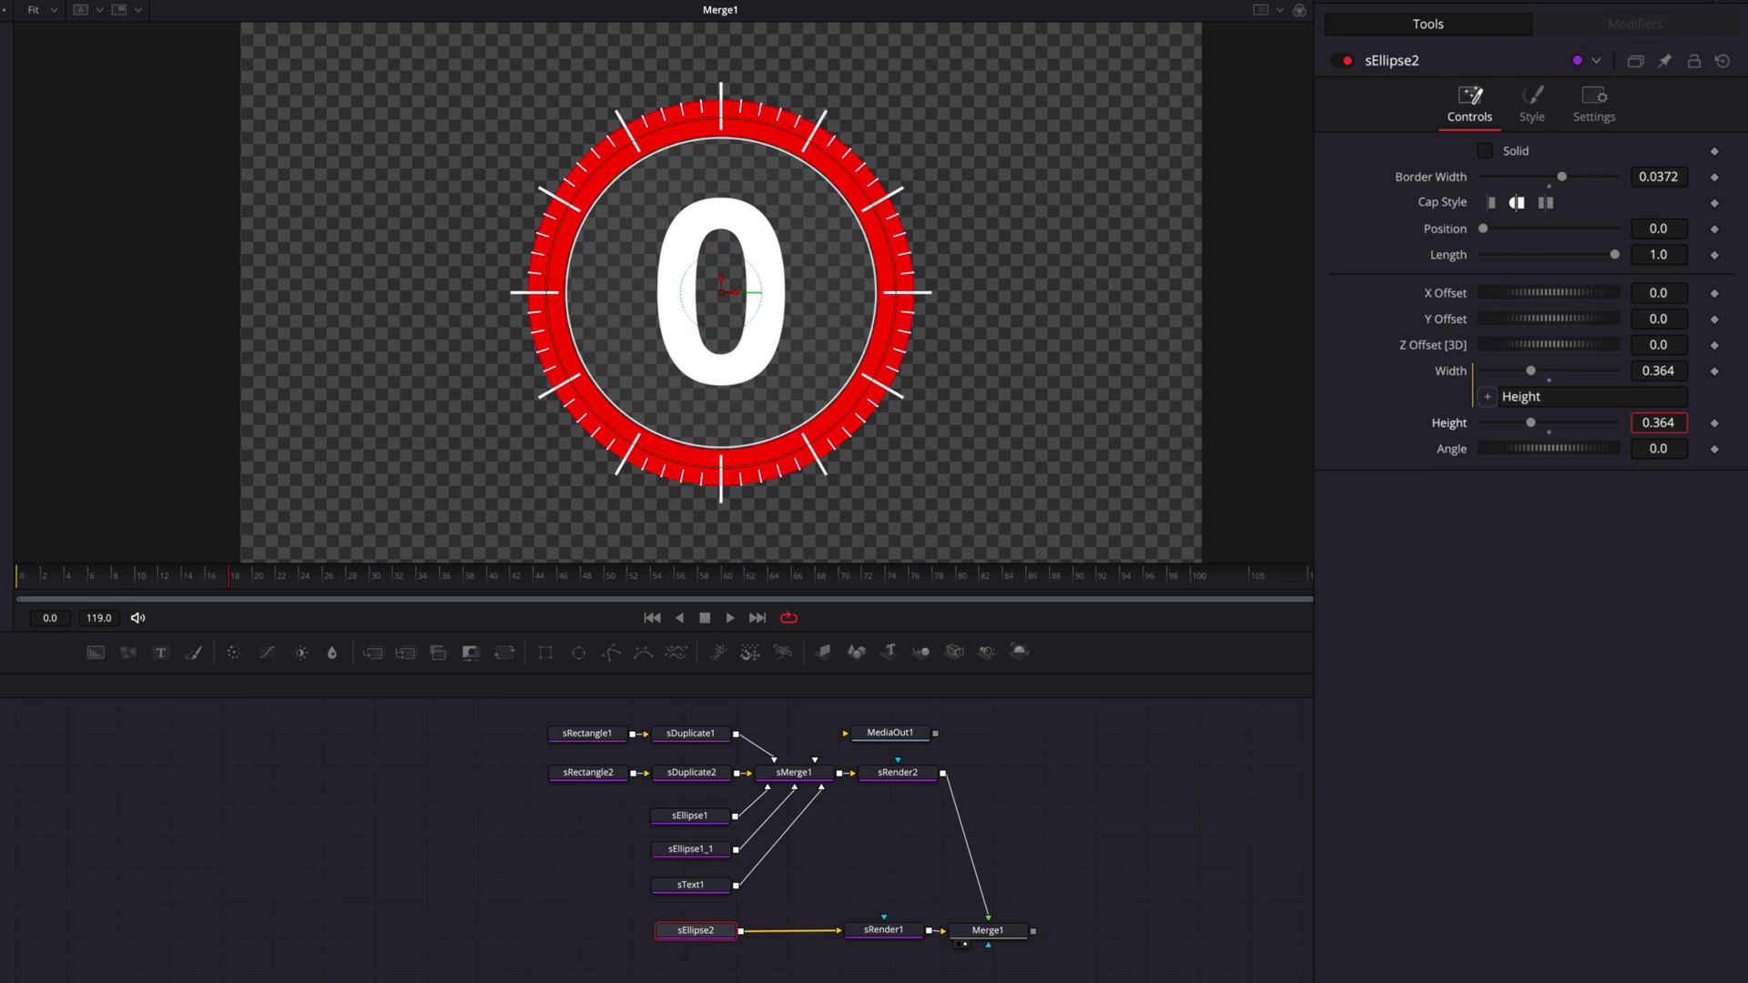
{"action": "key", "text": "BackSpace"}
{"action": "type", "text": "2"}
{"action": "key", "text": "Return"}
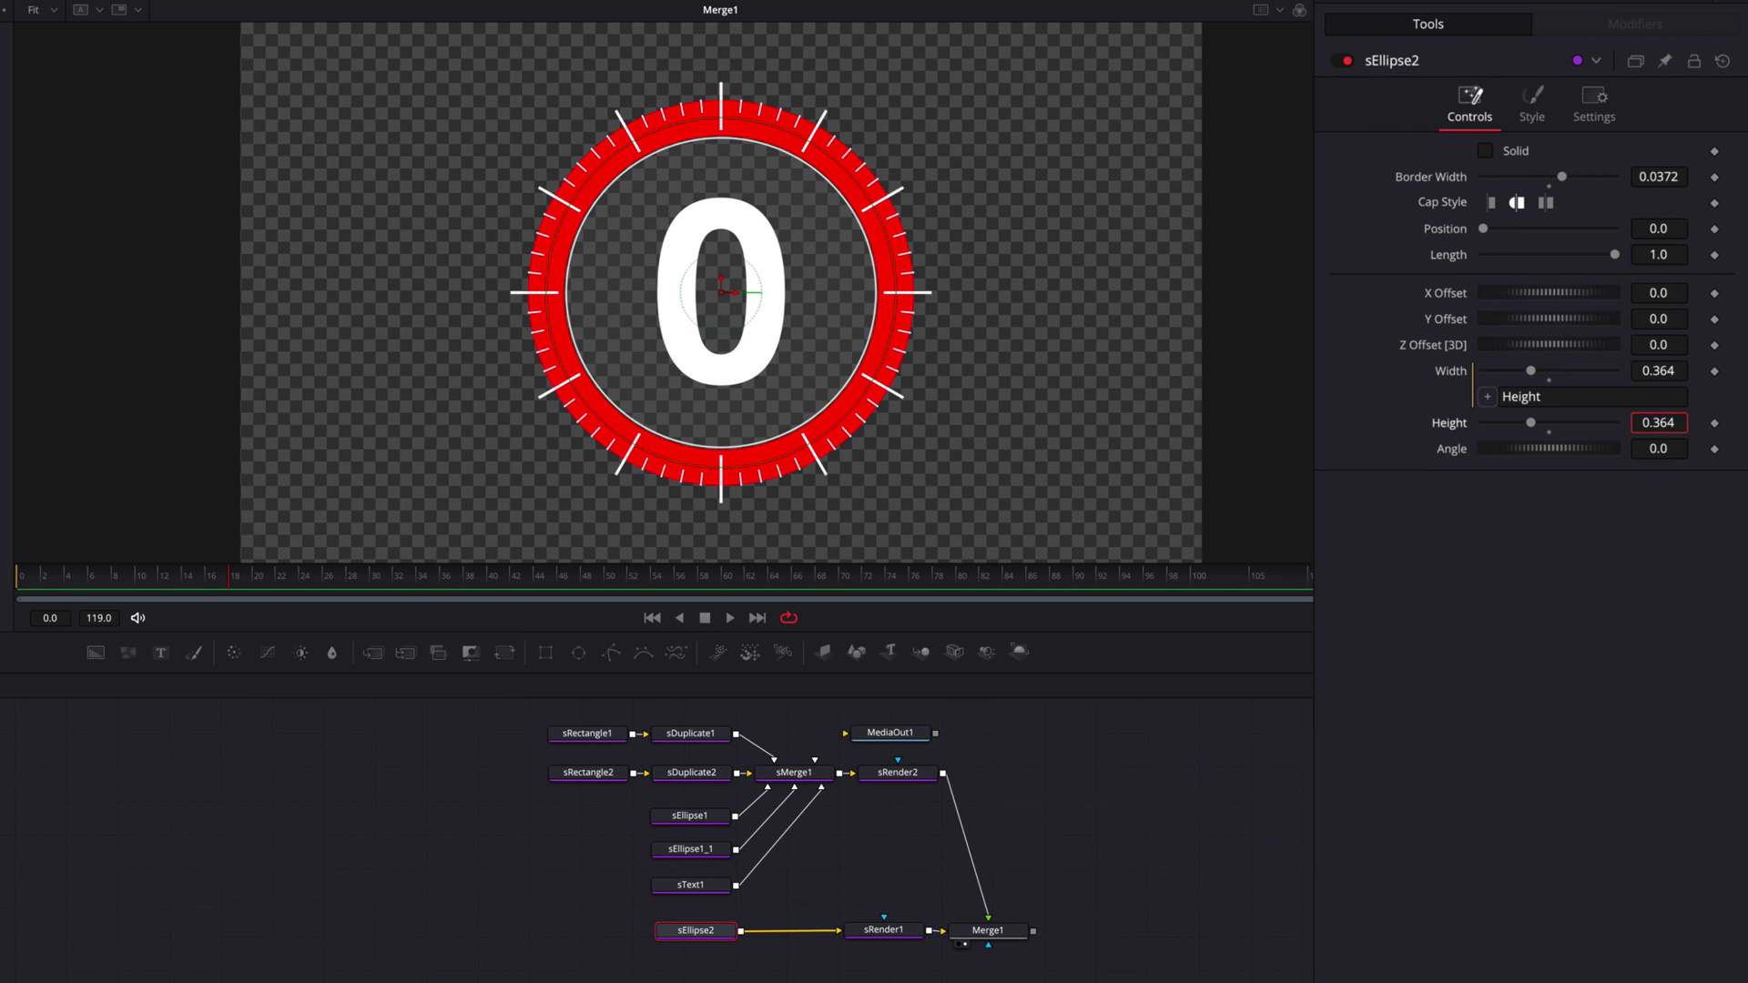
Fine-tune the red ring to a Border Width of 0.0399 and a Height of 0.3634.
{"action": "left_click", "coordinate": [1665, 180]}
{"action": "key", "text": "BackSpace"}
{"action": "key", "text": "BackSpace"}
{"action": "type", "text": "81"}
{"action": "key", "text": "BackSpace"}
{"action": "key", "text": "BackSpace"}
{"action": "type", "text": "99"}
{"action": "key", "text": "Return"}
{"action": "left_click", "coordinate": [1674, 424]}
{"action": "key", "text": "Return"}
Give the red arc a flat Cap Style and a Position of 0.25, trying Length values of 0.394 and 0.213.
{"action": "left_click_drag", "start_coordinate": [1615, 254], "coordinate": [1537, 260]}
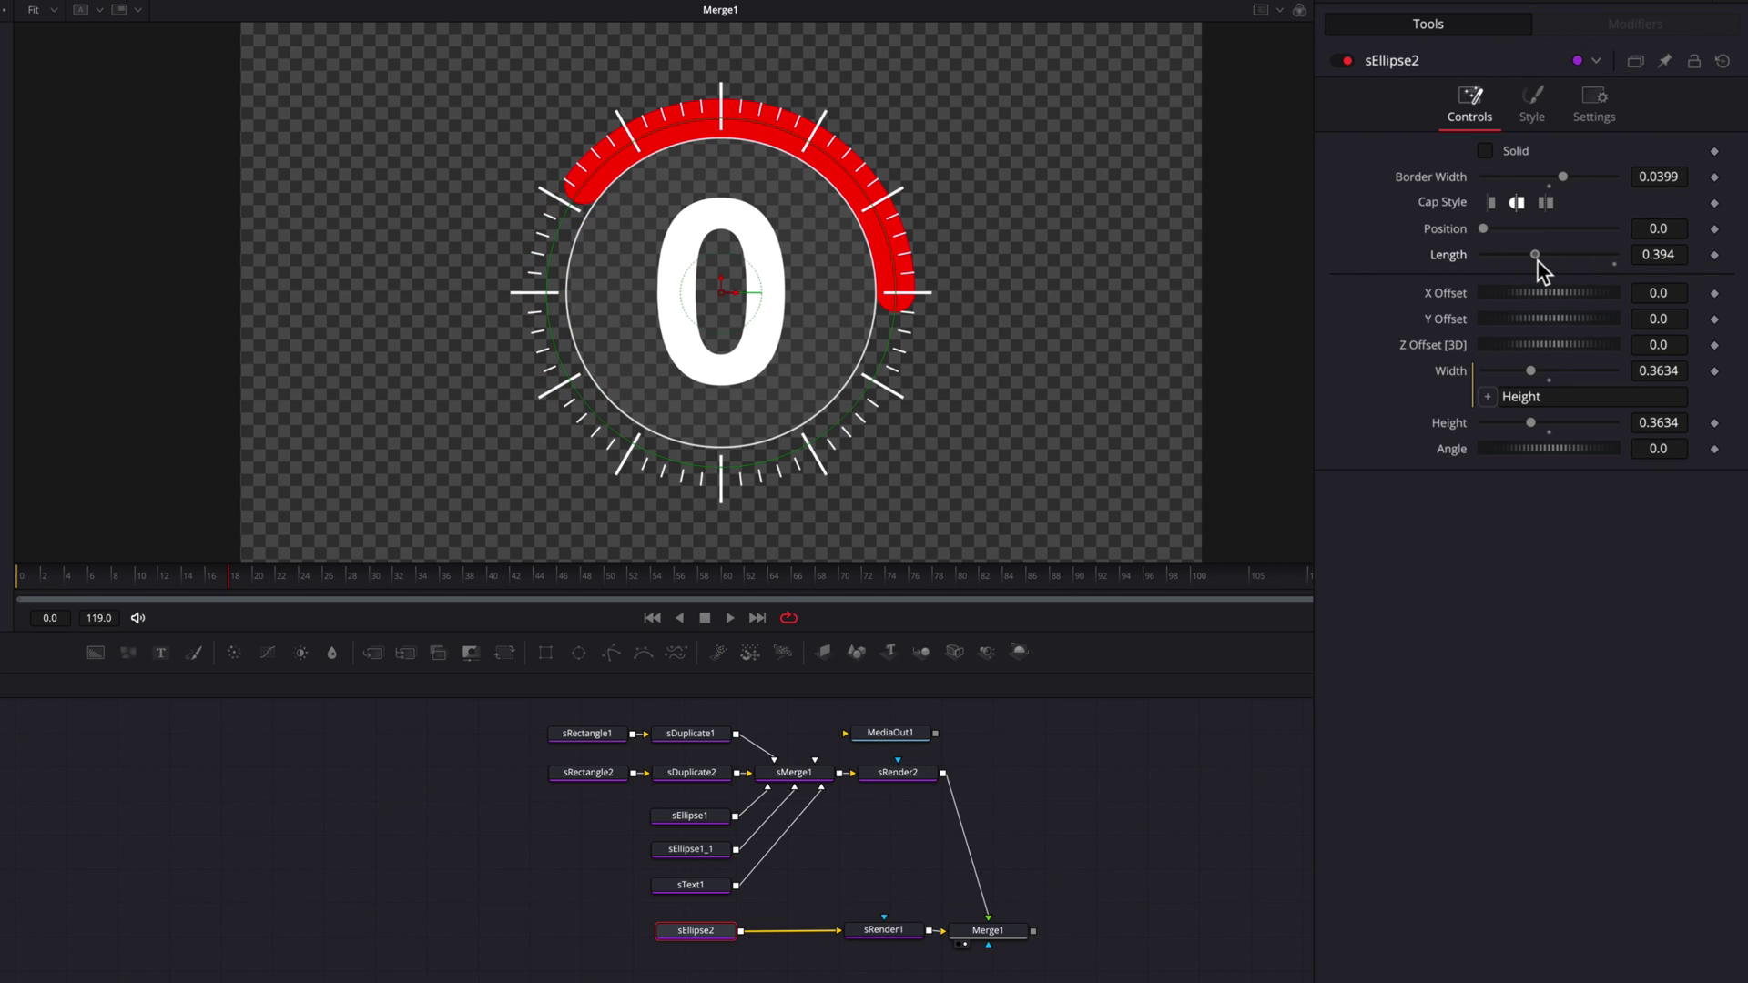
{"action": "left_click", "coordinate": [1493, 203]}
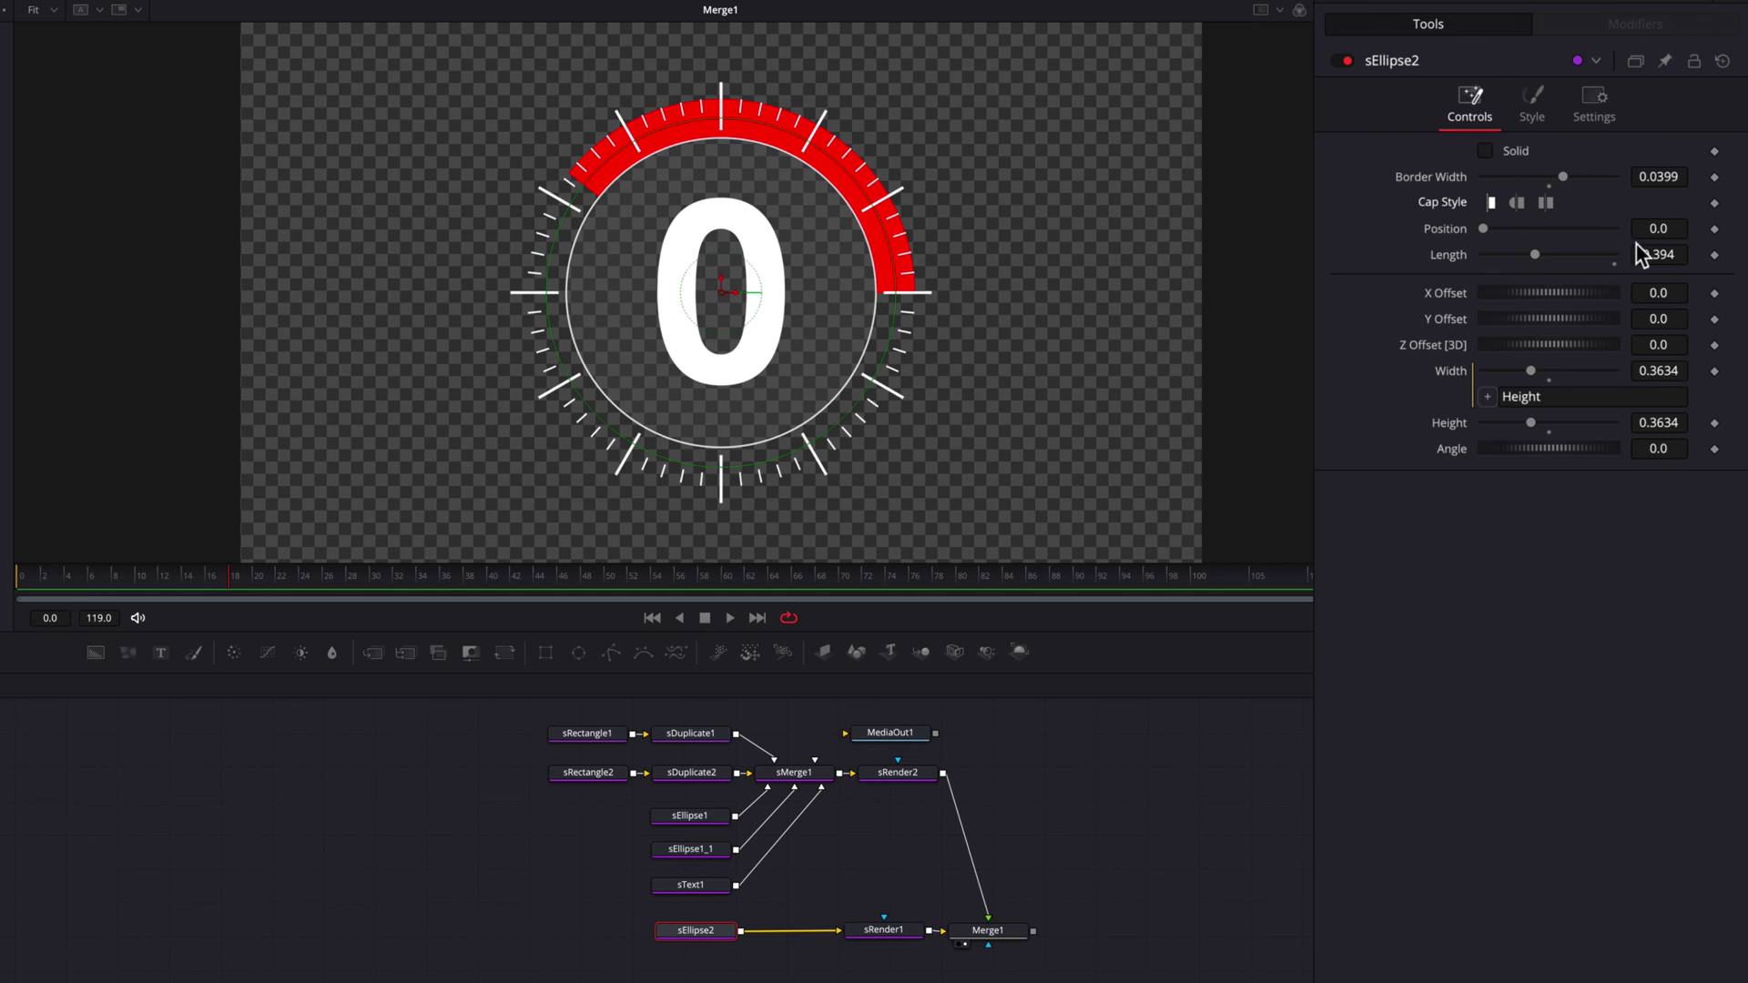
{"action": "left_click", "coordinate": [1660, 228]}
{"action": "key", "text": "BackSpace"}
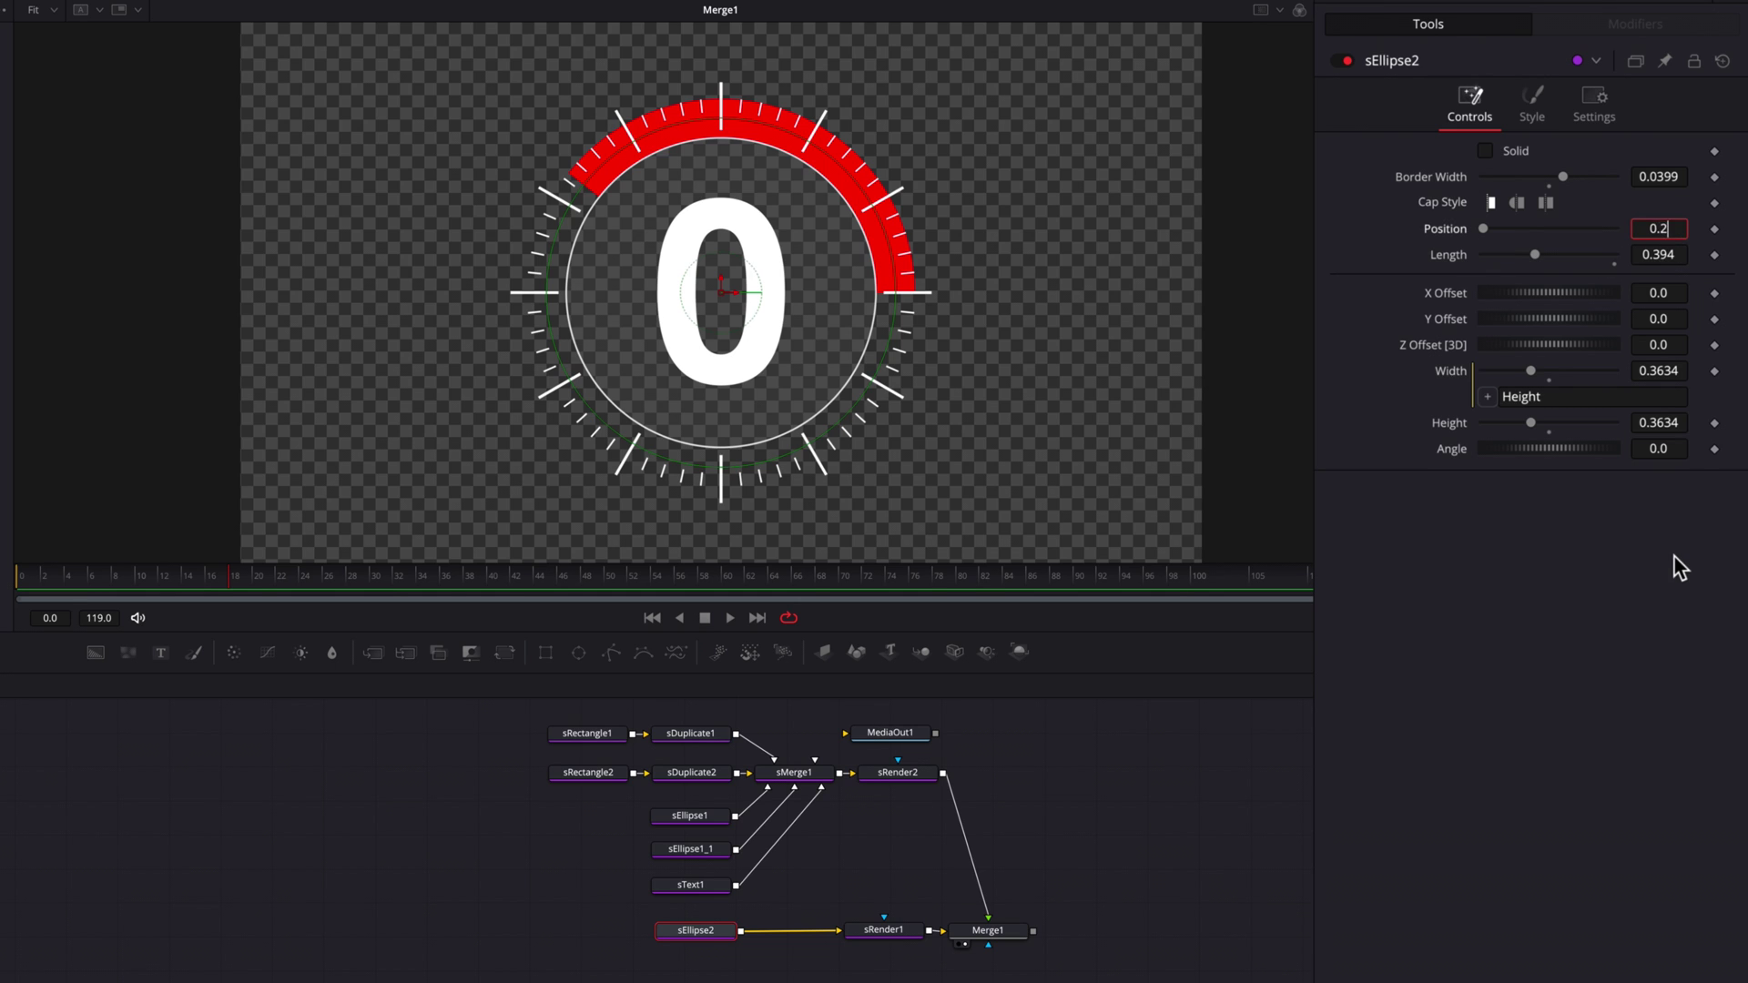
{"action": "type", "text": "25"}
{"action": "key", "text": "Return"}
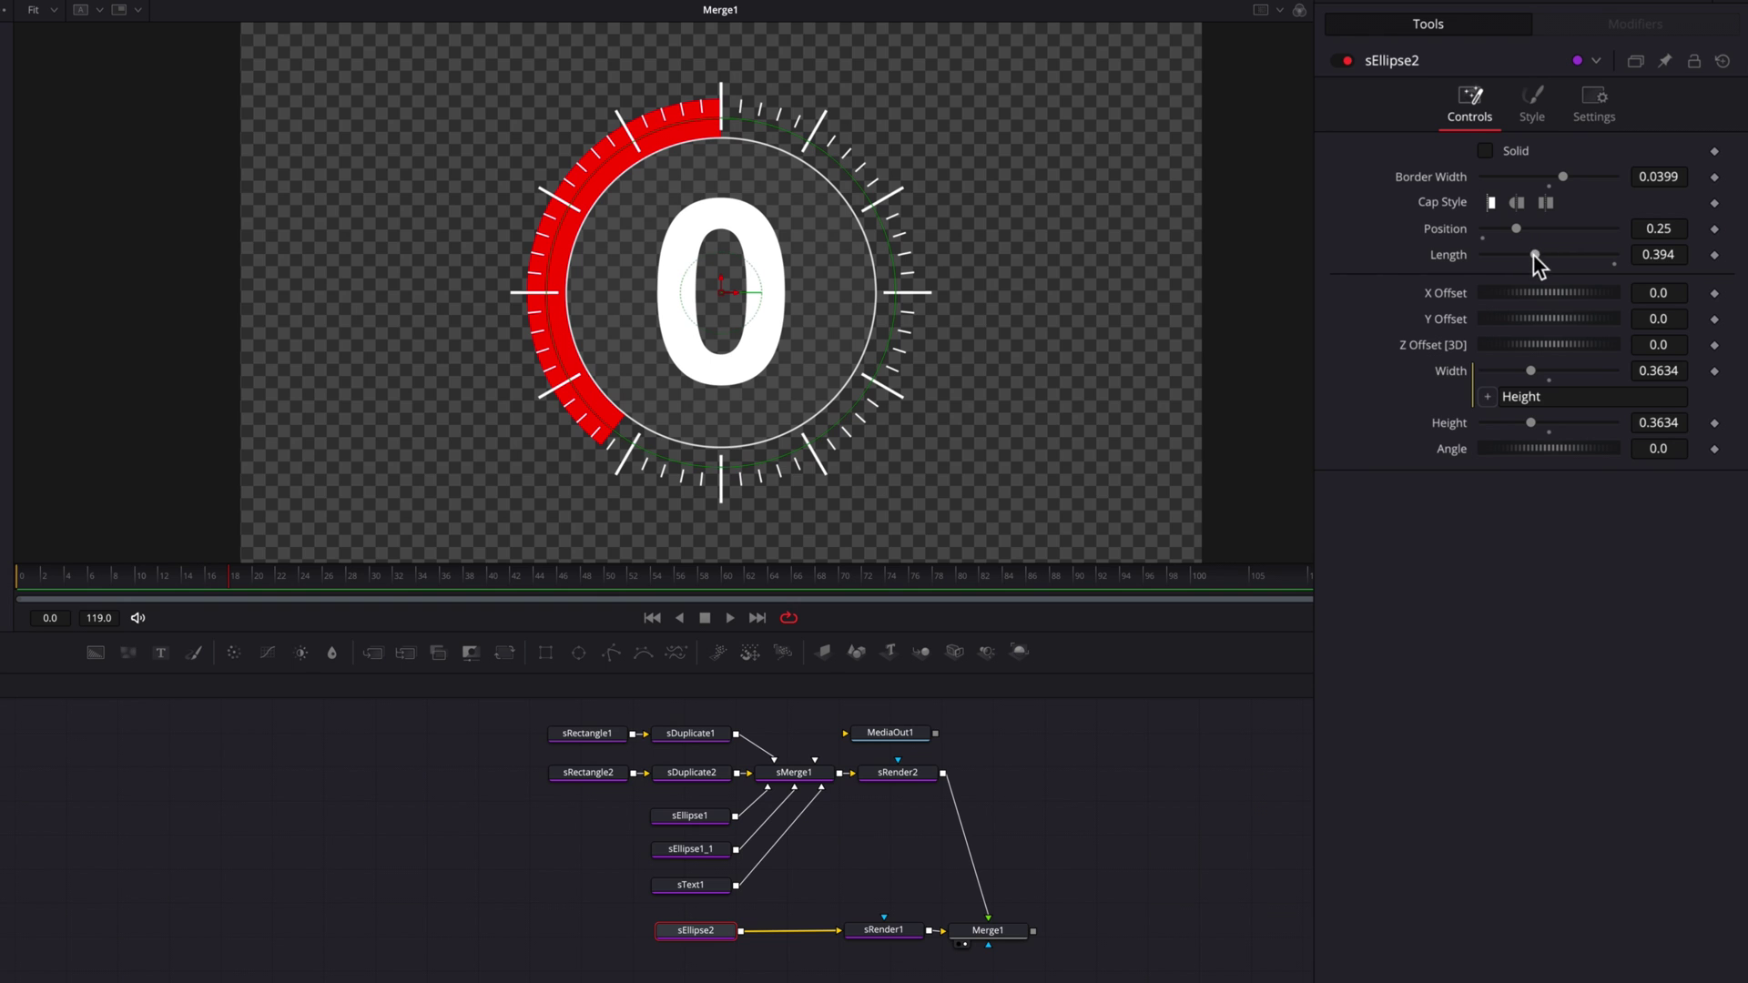
{"action": "mouse_move", "coordinate": [1533, 254]}
{"action": "left_mouse_down"}
{"action": "mouse_move", "coordinate": [1471, 260]}
{"action": "mouse_move", "coordinate": [1624, 265]}
{"action": "mouse_move", "coordinate": [1510, 260]}
{"action": "left_mouse_up"}
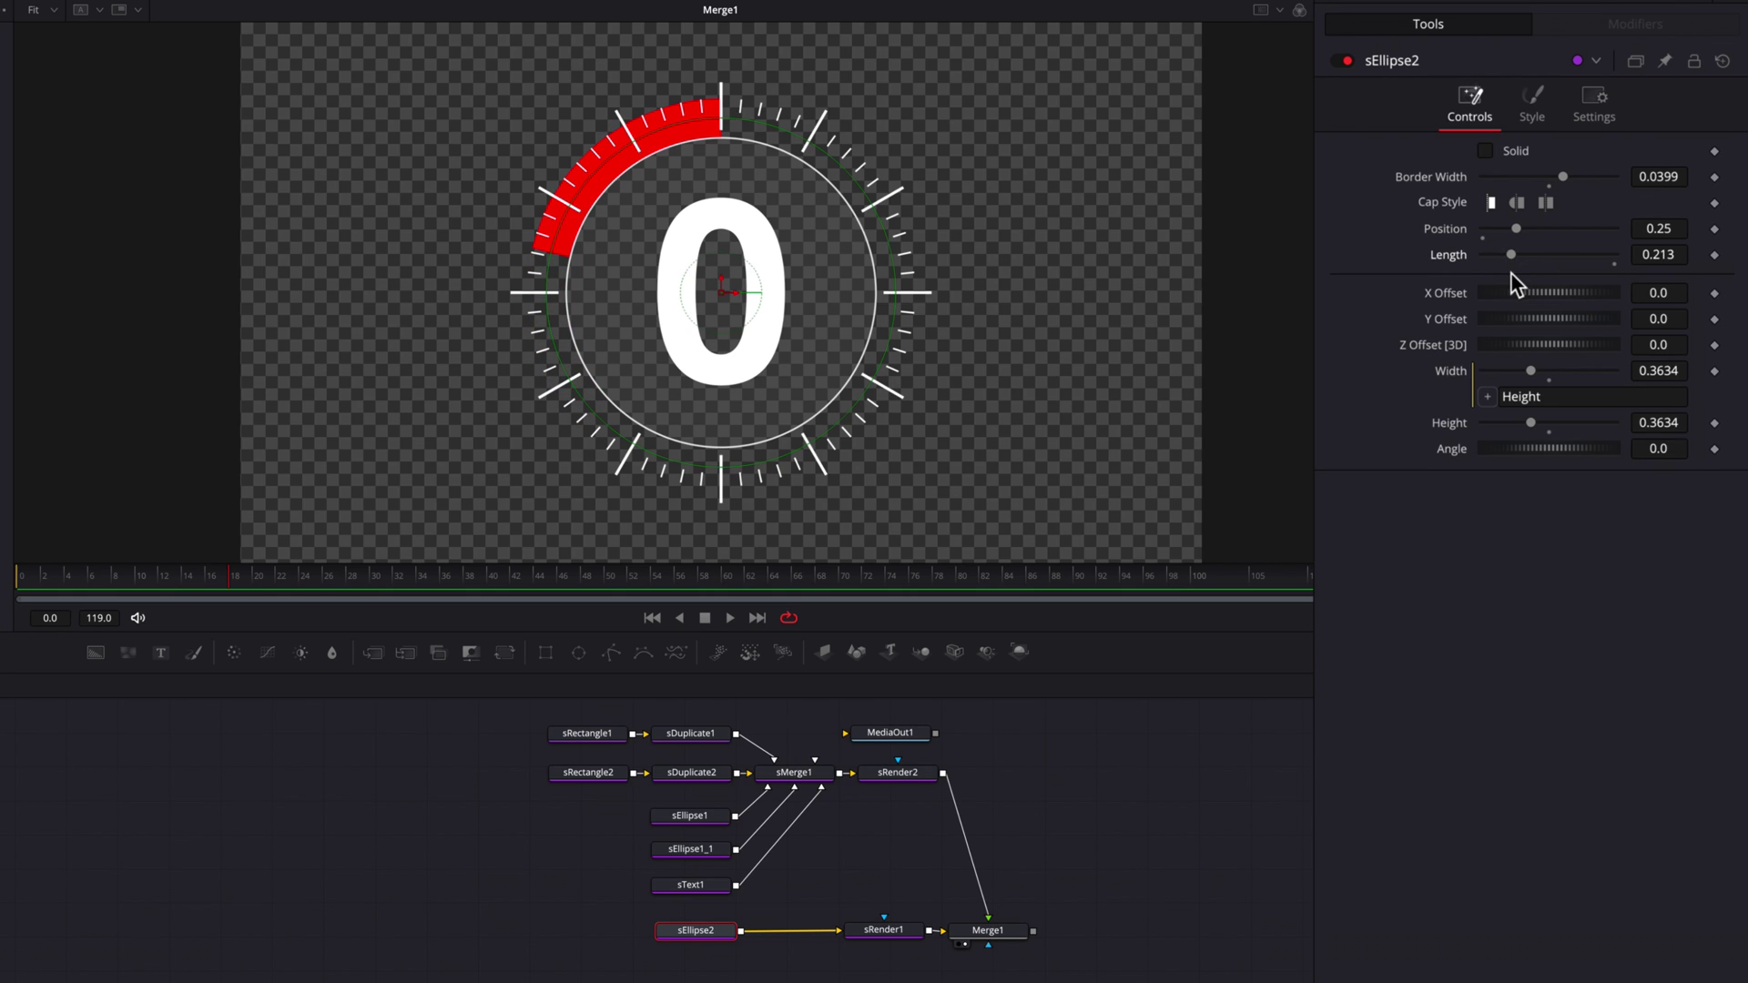
Drive the red arc's Length with the expression time/comp.RenderEnd and play the animation from the start.
{"action": "right_click", "coordinate": [1451, 259]}
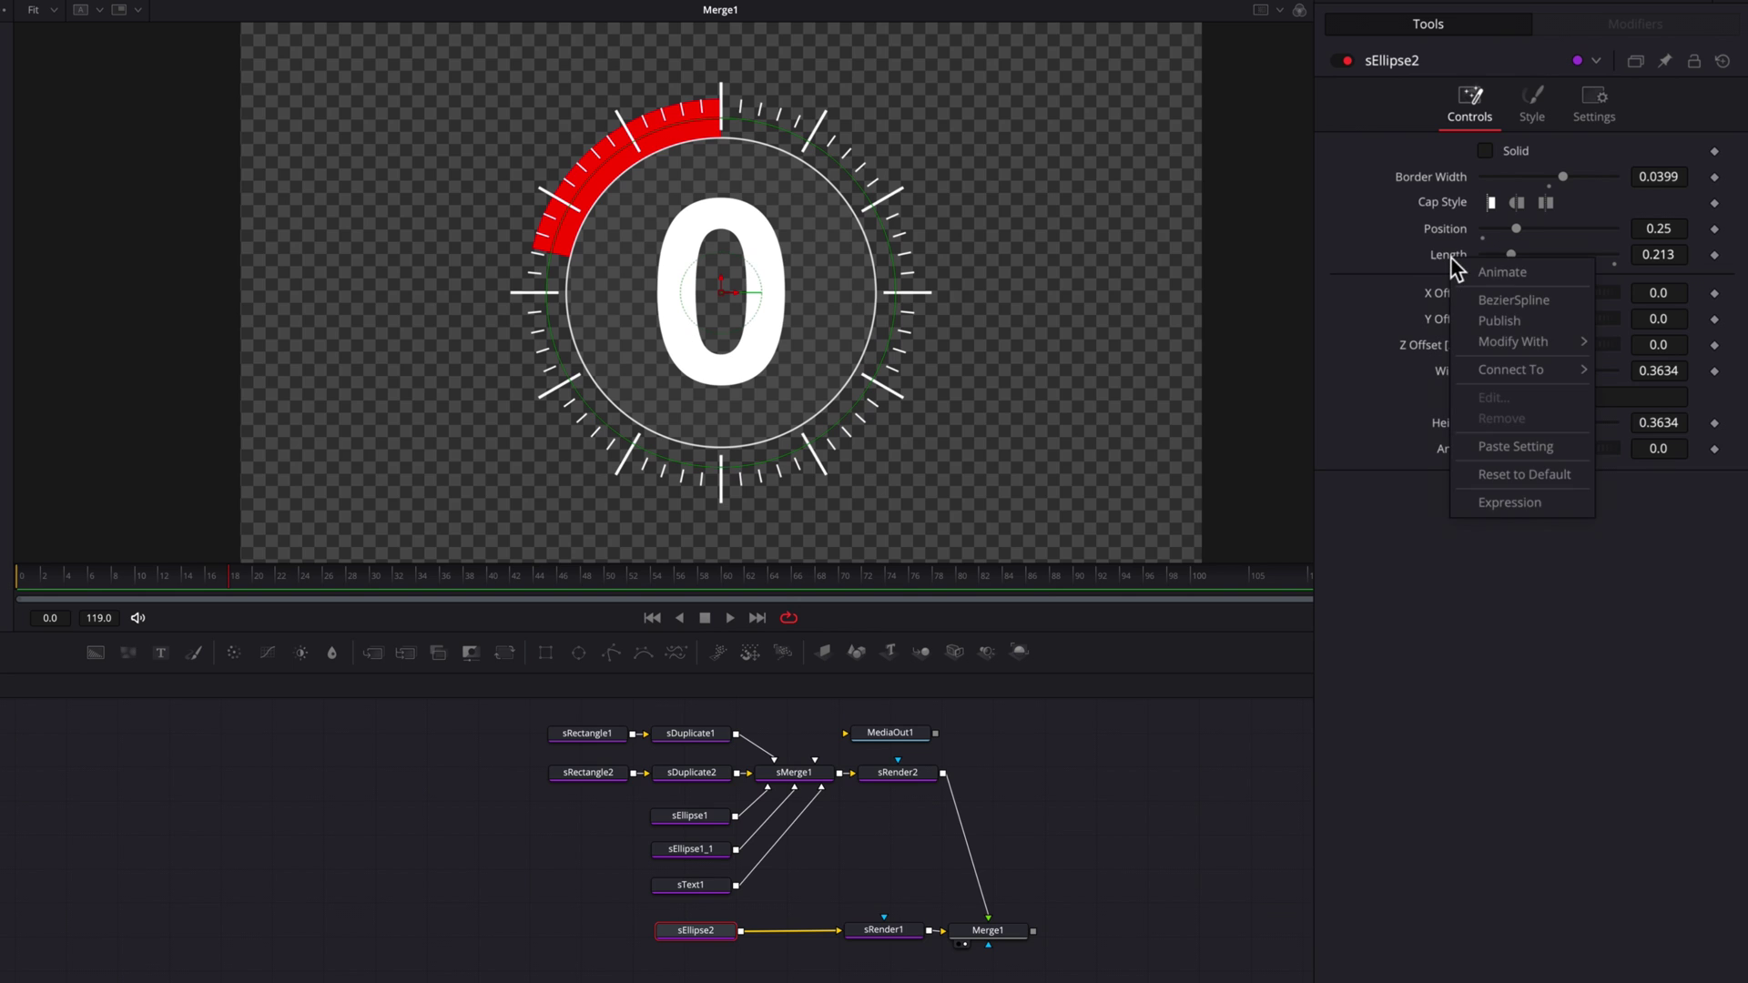
{"action": "left_click", "coordinate": [1558, 503]}
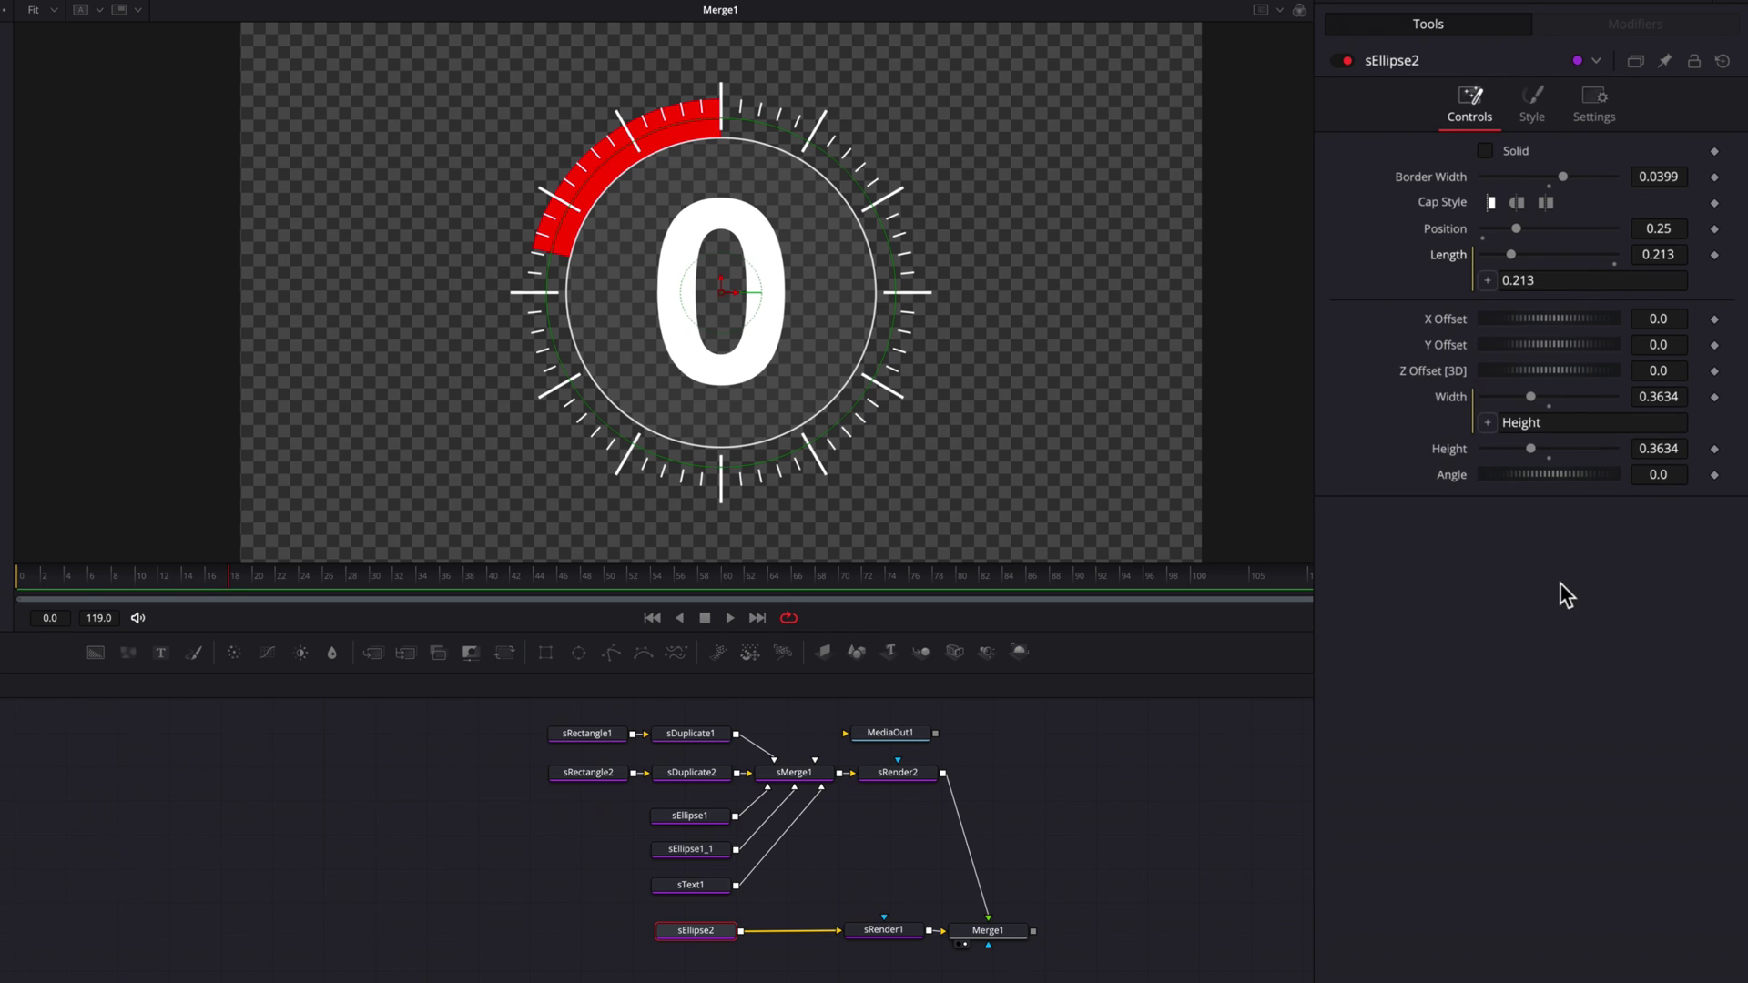
{"action": "left_click", "coordinate": [1581, 284]}
{"action": "type", "text": "time/"}
{"action": "type", "text": "comp.RenderEnd"}
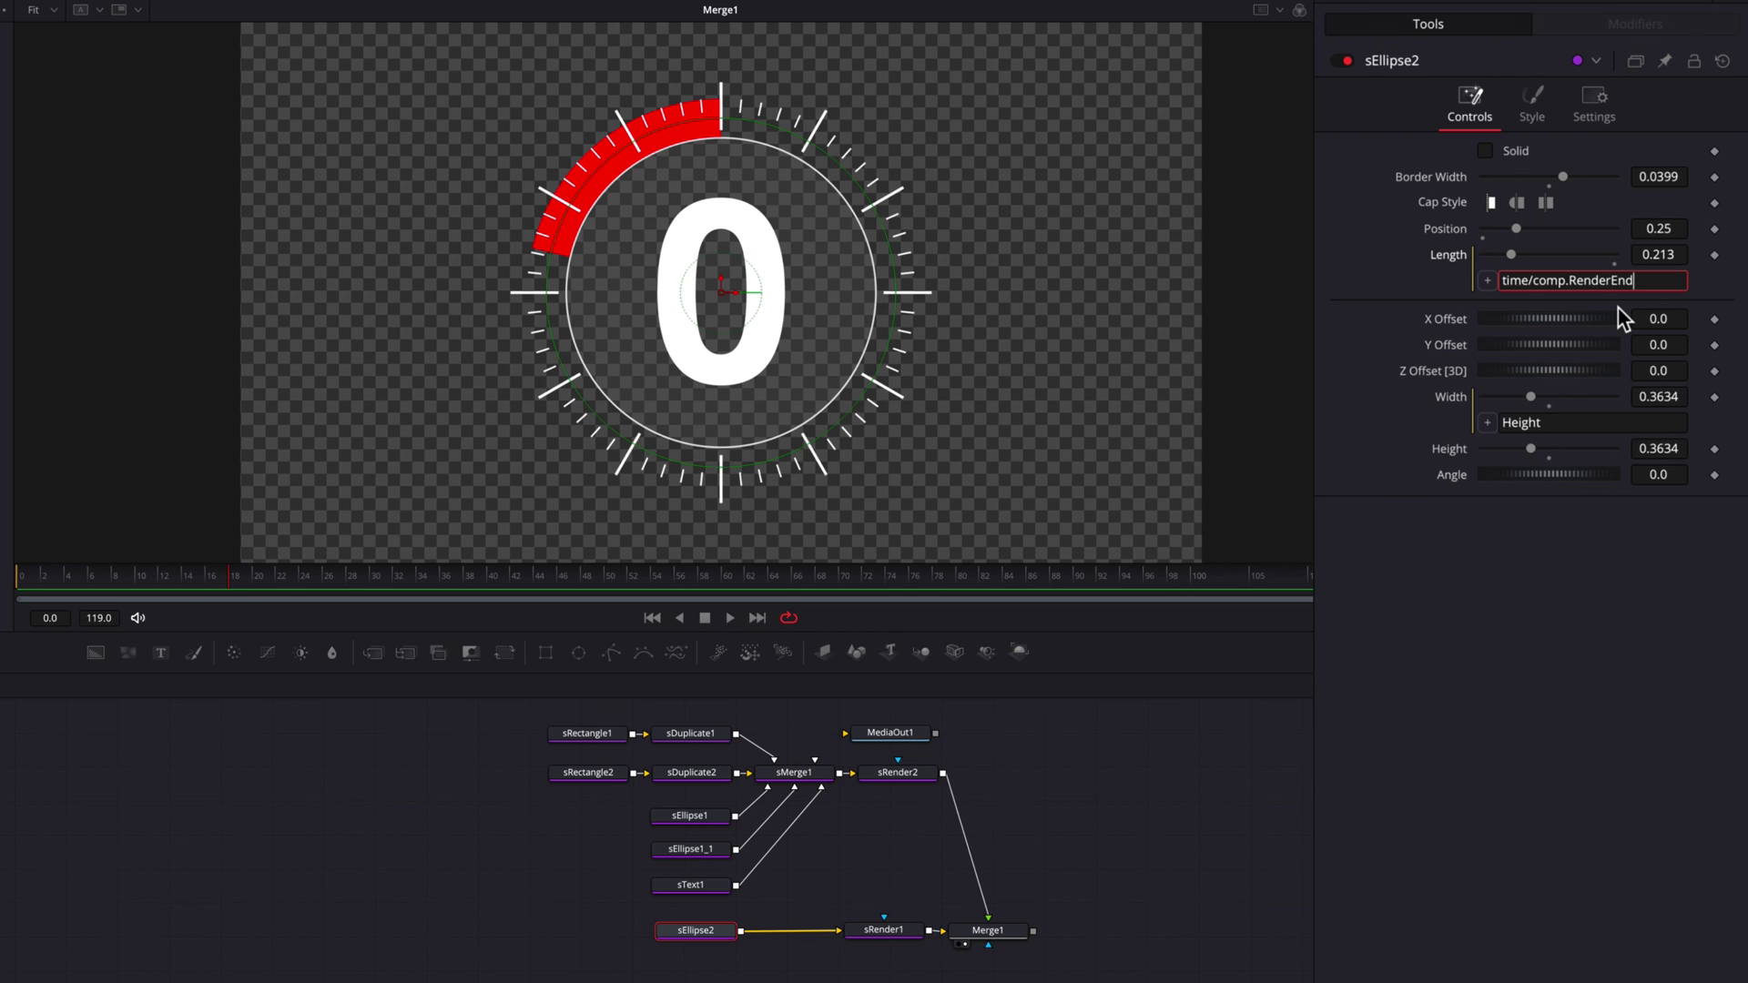
{"action": "key", "text": "Tab"}
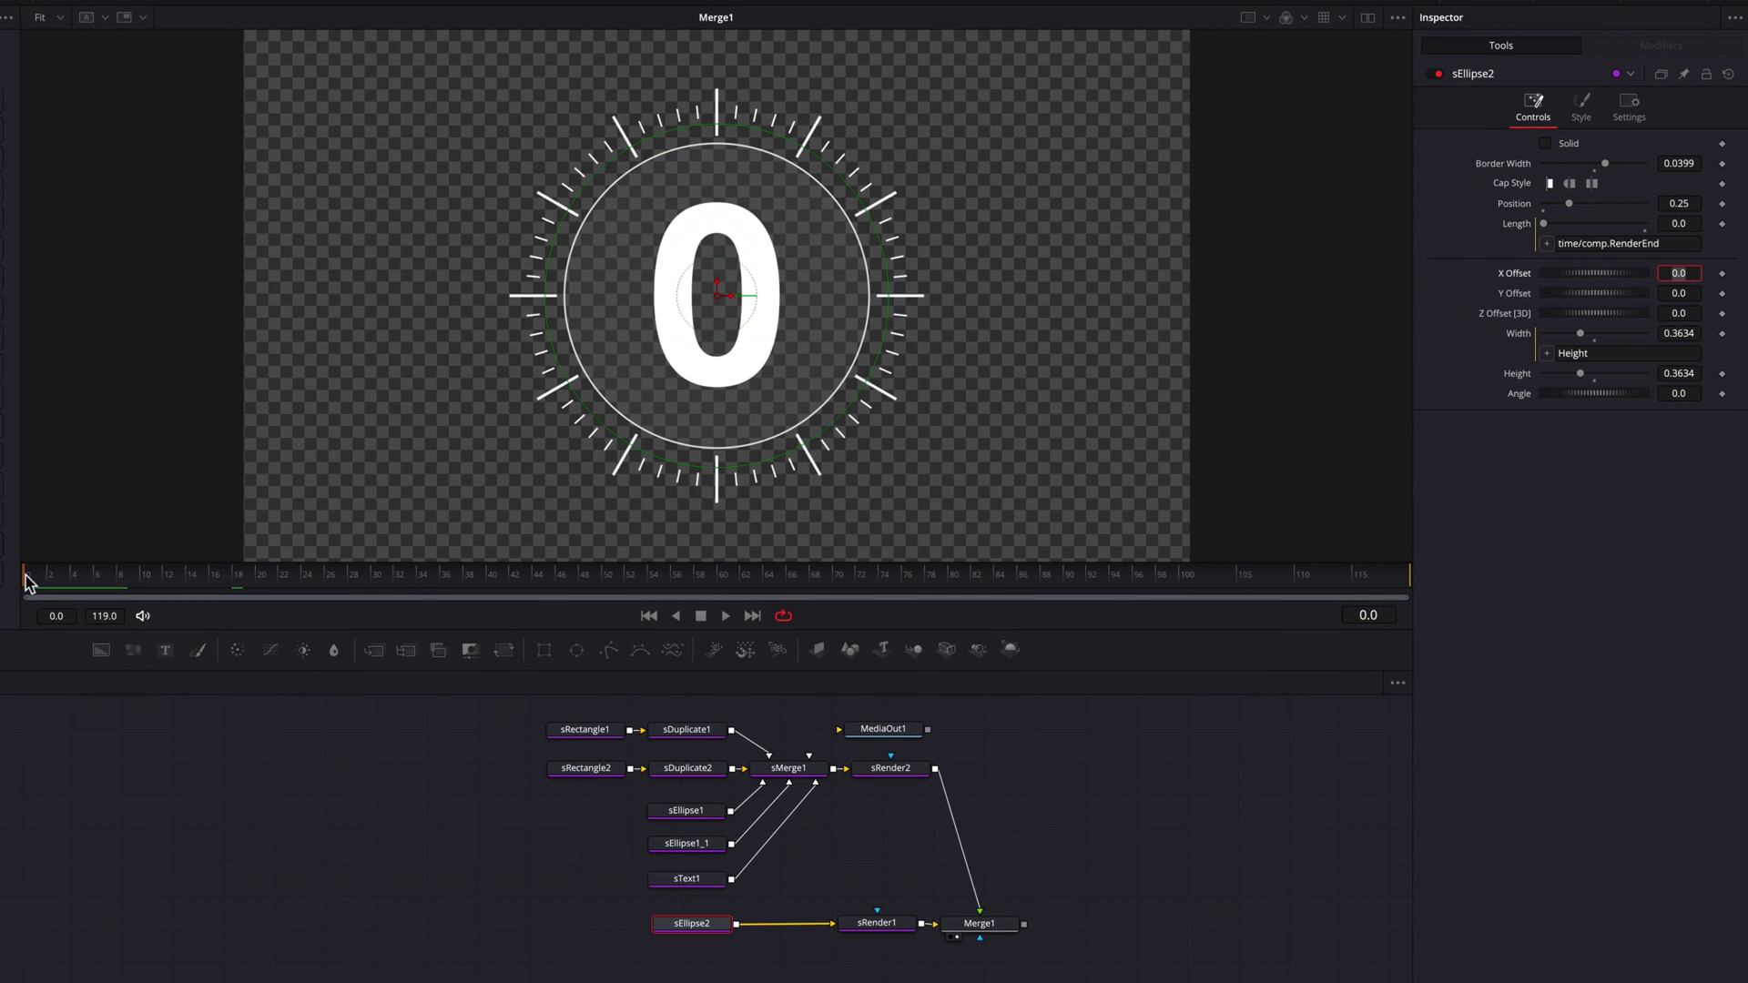
{"action": "key", "text": "space"}
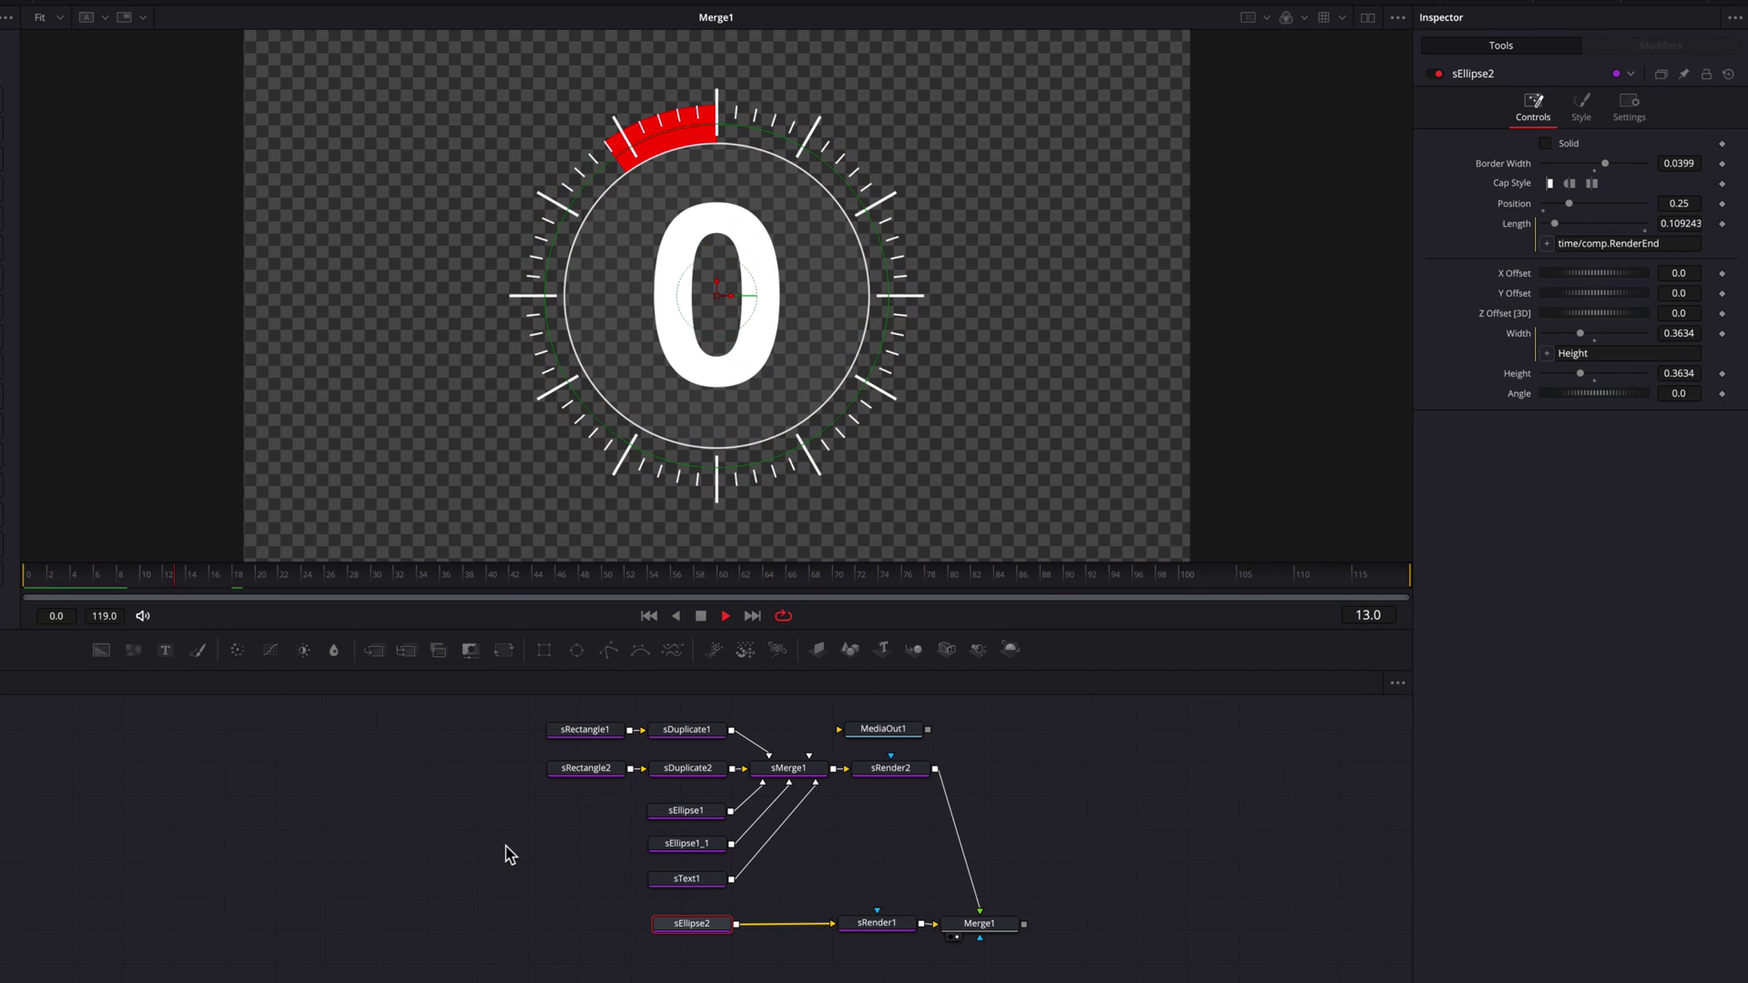
{"action": "key", "text": "space"}
{"action": "scroll", "coordinate": [886, 856], "scroll_direction": "right", "scroll_amount": 3}
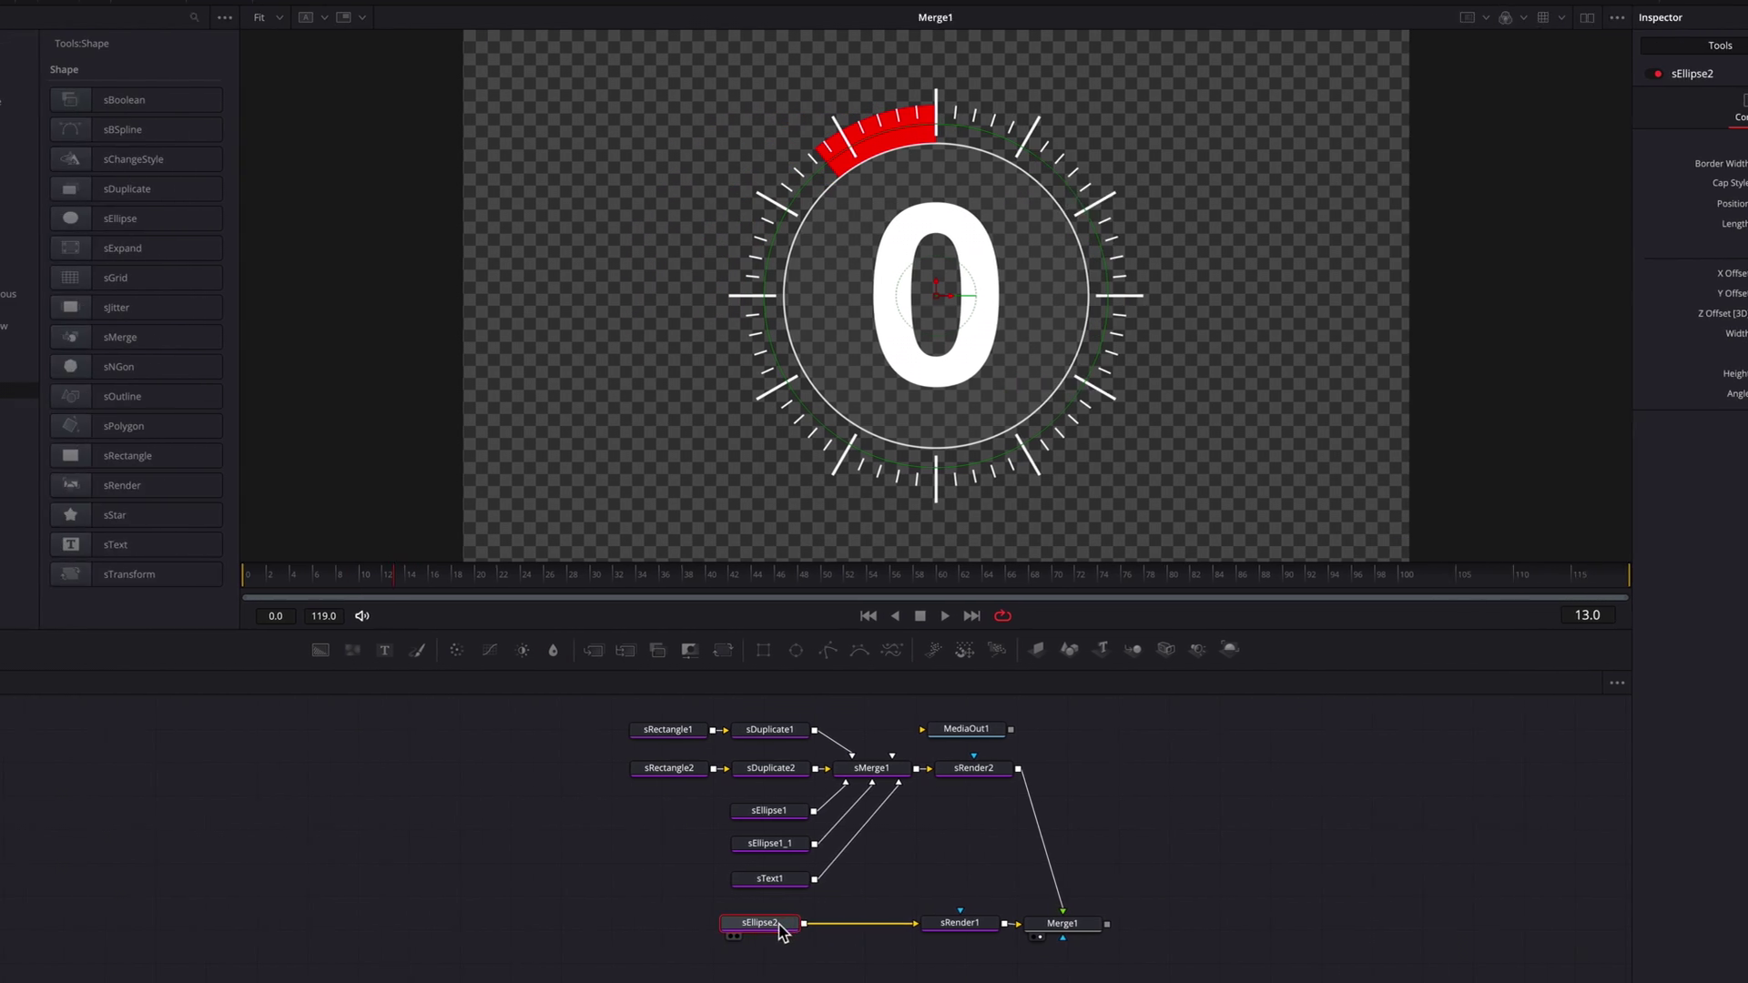
Insert a Transform node between sRender1 and Merge1, flip the red arc horizontally and play the animation to check its direction.
{"action": "left_click", "coordinate": [166, 581]}
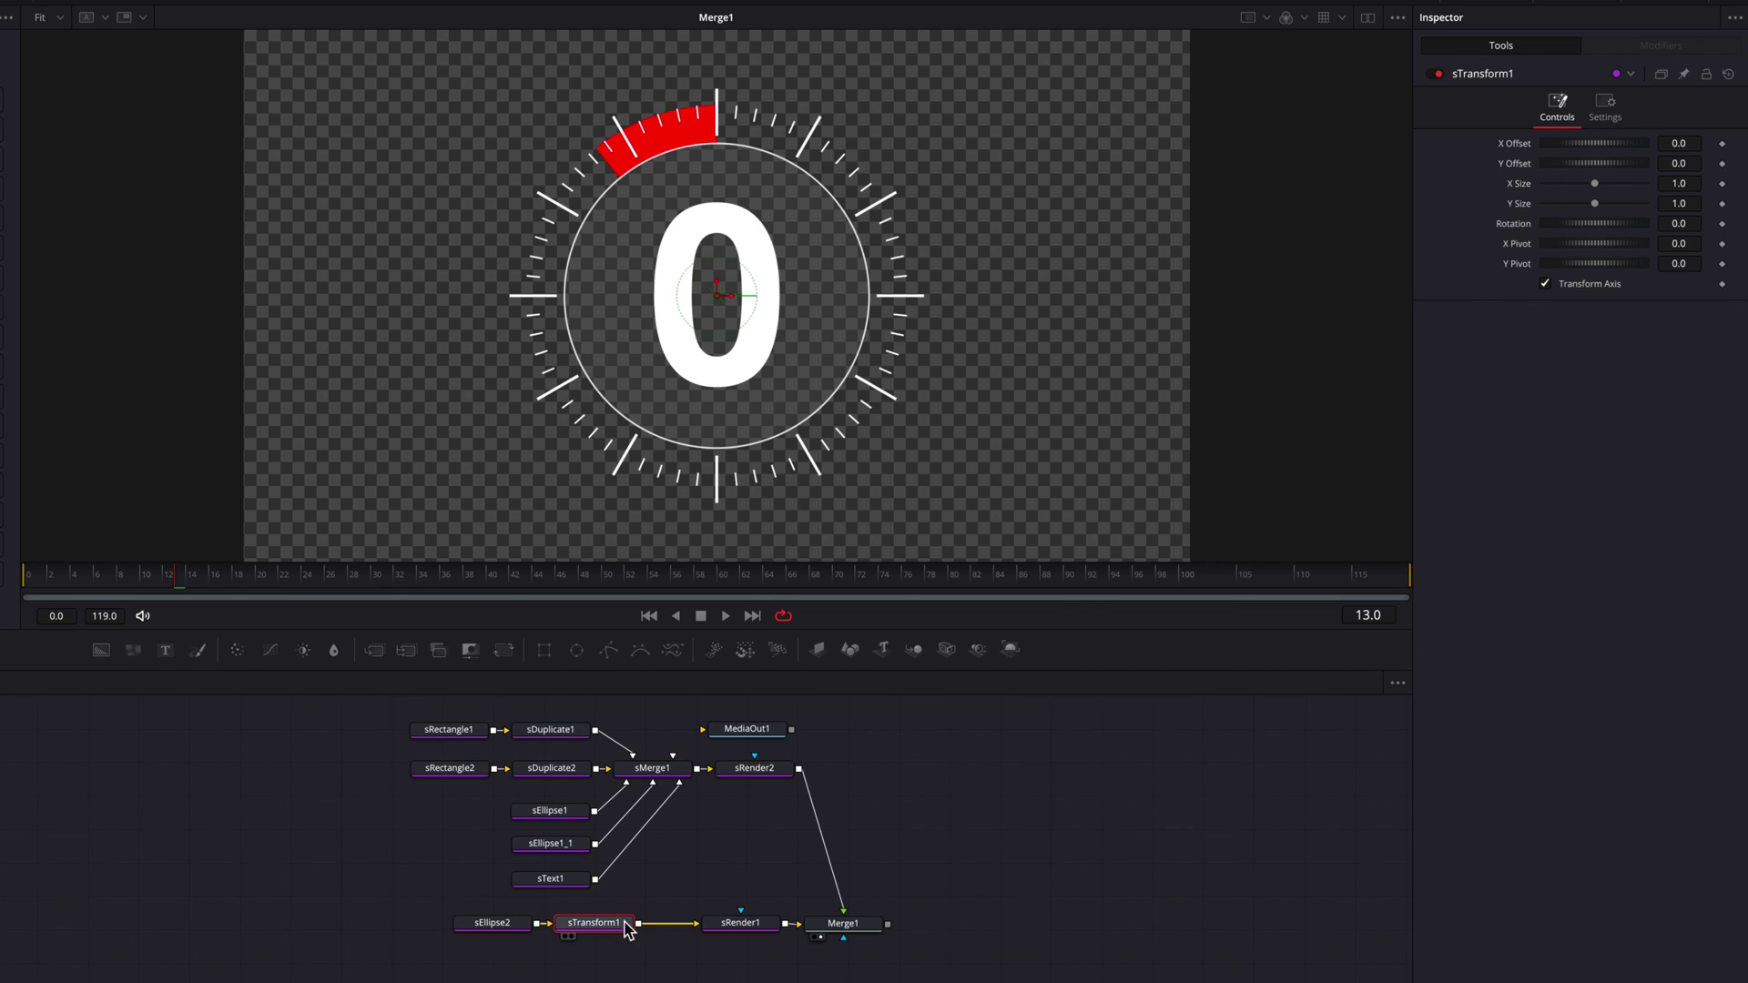
{"action": "key", "text": "ctrl+z"}
{"action": "left_click_drag", "start_coordinate": [768, 928], "coordinate": [643, 935]}
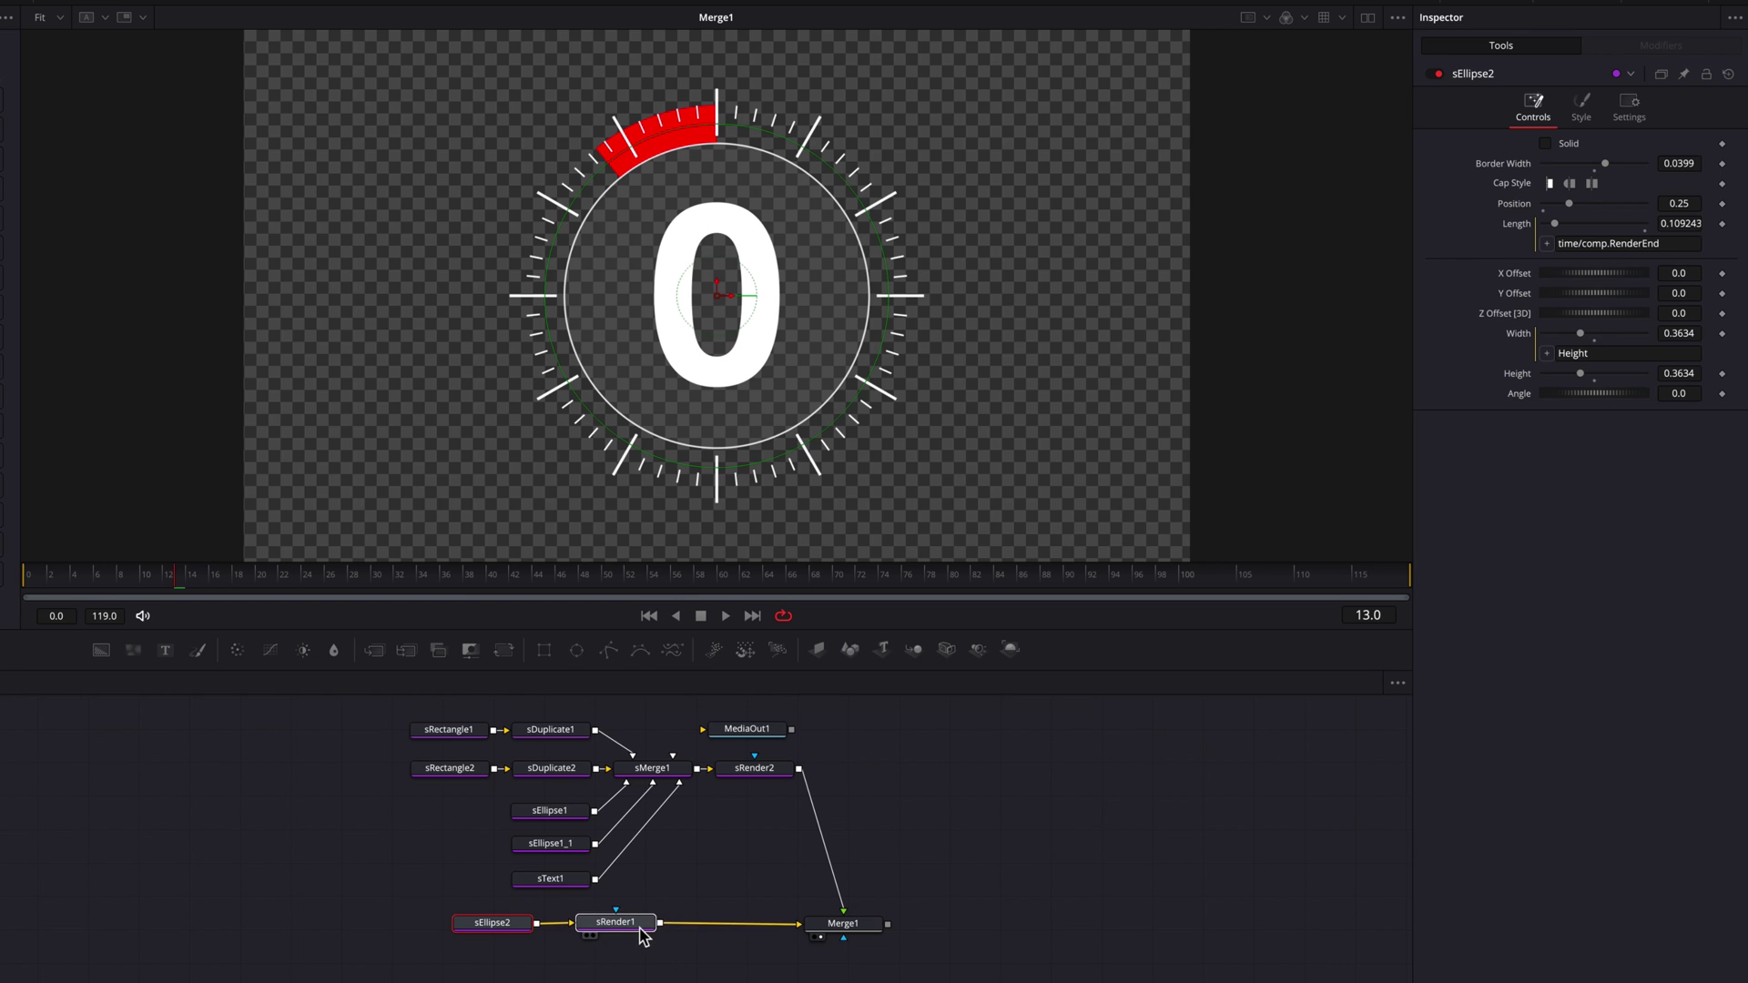
{"action": "left_click", "coordinate": [642, 935]}
{"action": "left_click", "coordinate": [503, 649]}
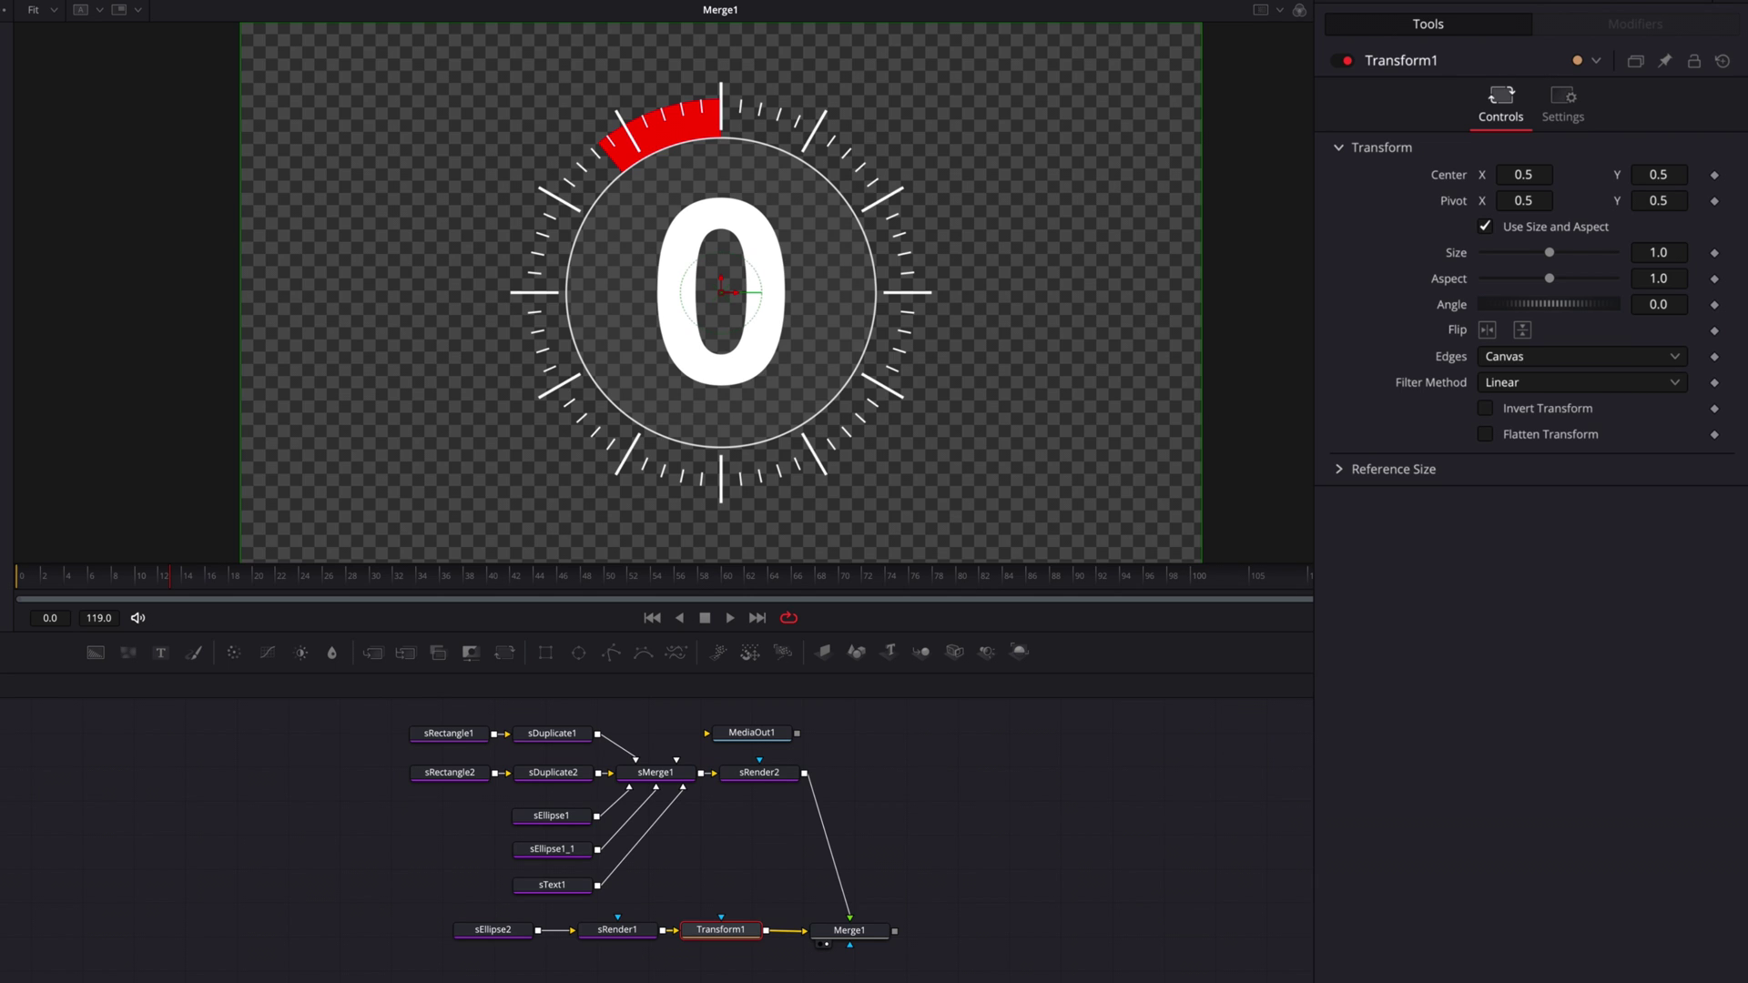
{"action": "left_click", "coordinate": [1486, 330]}
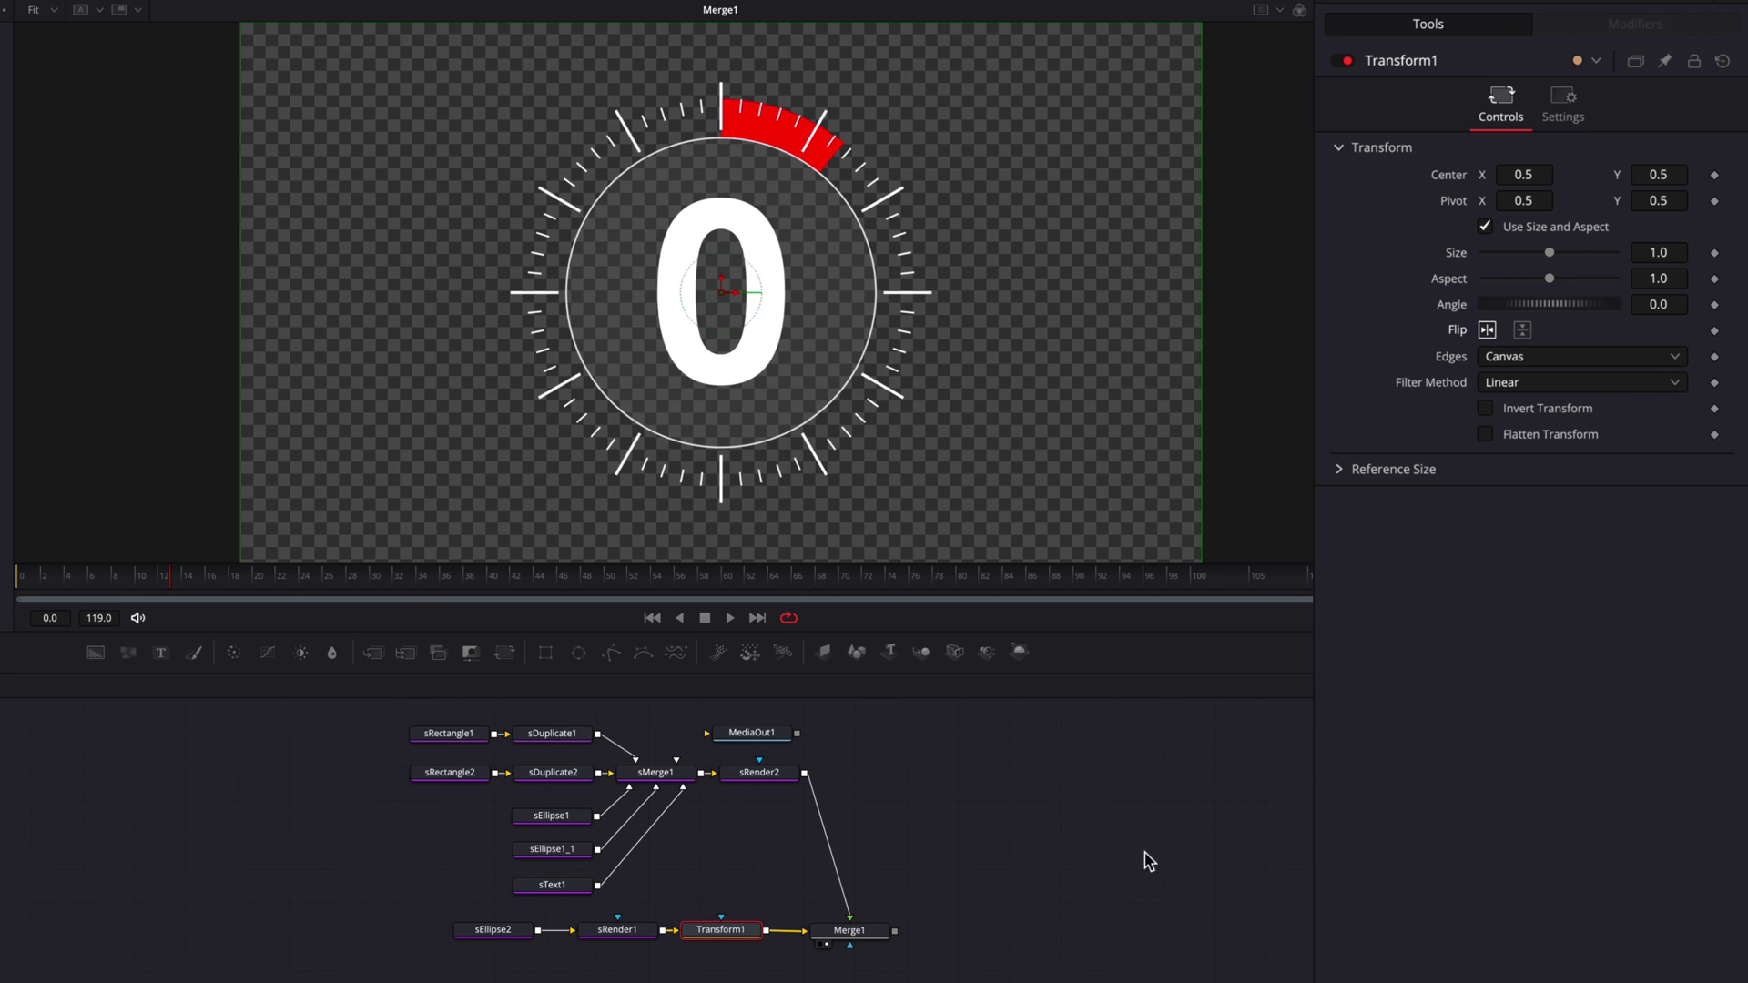
{"action": "key", "text": "space"}
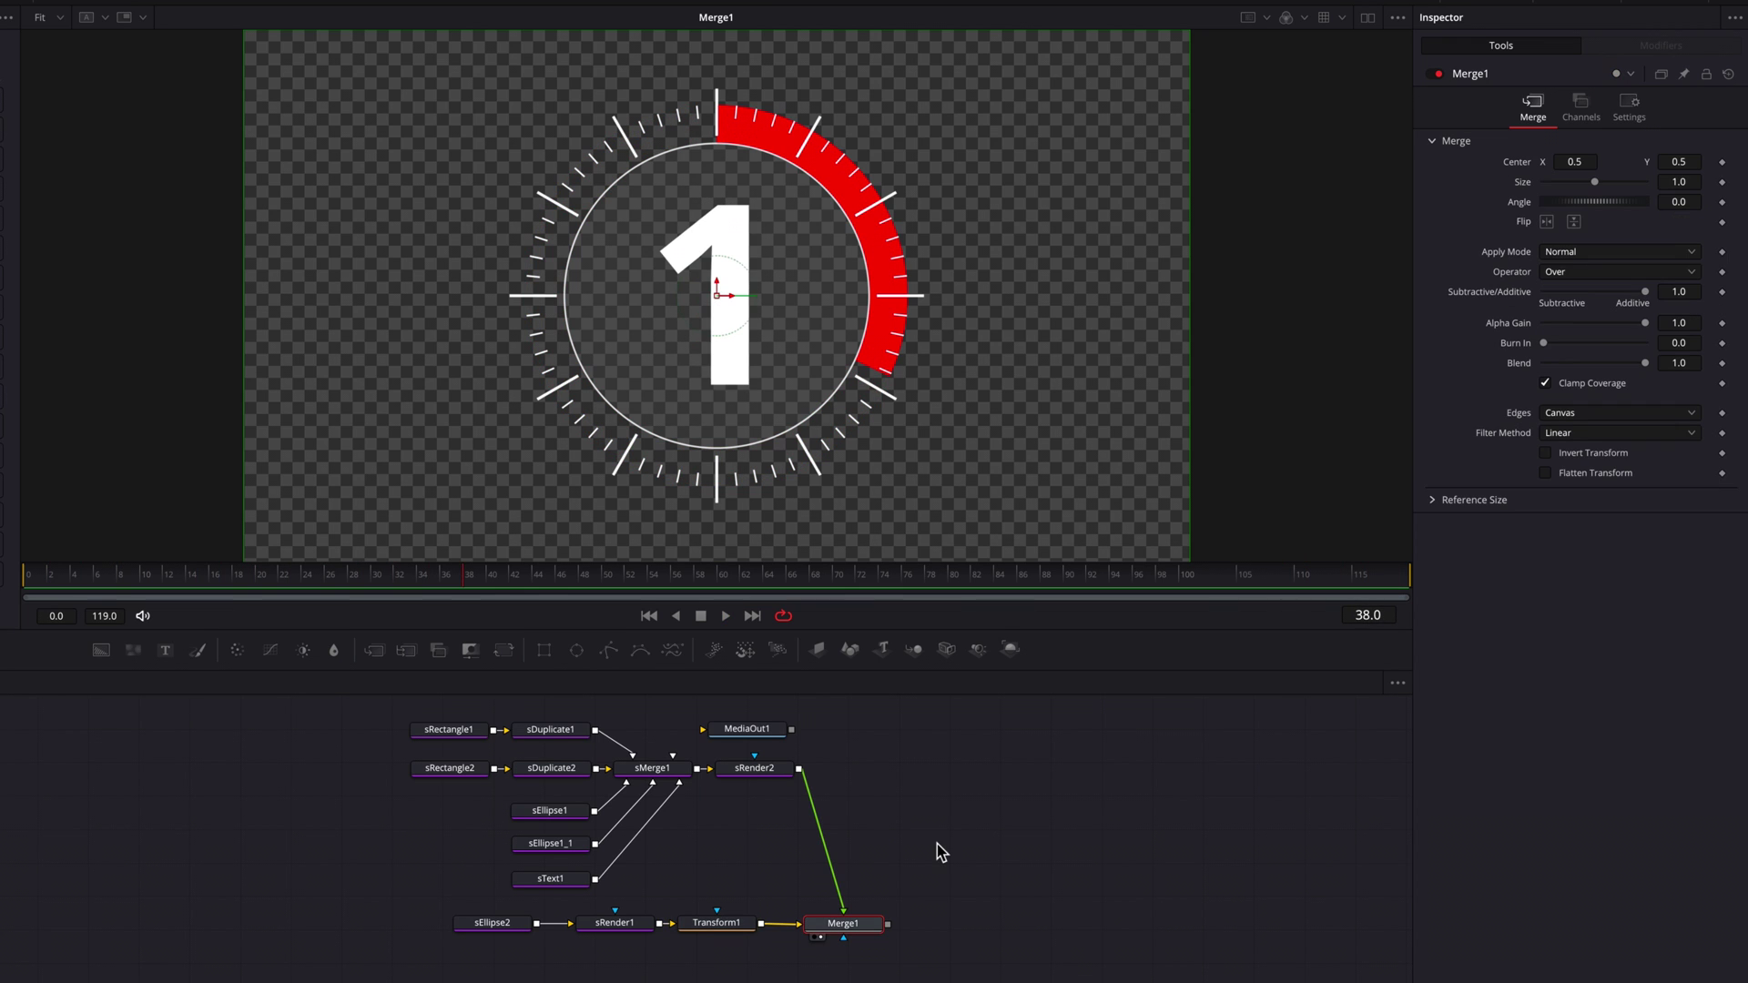
Connect Merge1 to MediaOut1 and play the Fusion composition from the start of the Edit page timeline.
{"action": "left_click_drag", "start_coordinate": [776, 740], "coordinate": [1030, 774]}
{"action": "left_click_drag", "start_coordinate": [888, 924], "coordinate": [967, 772]}
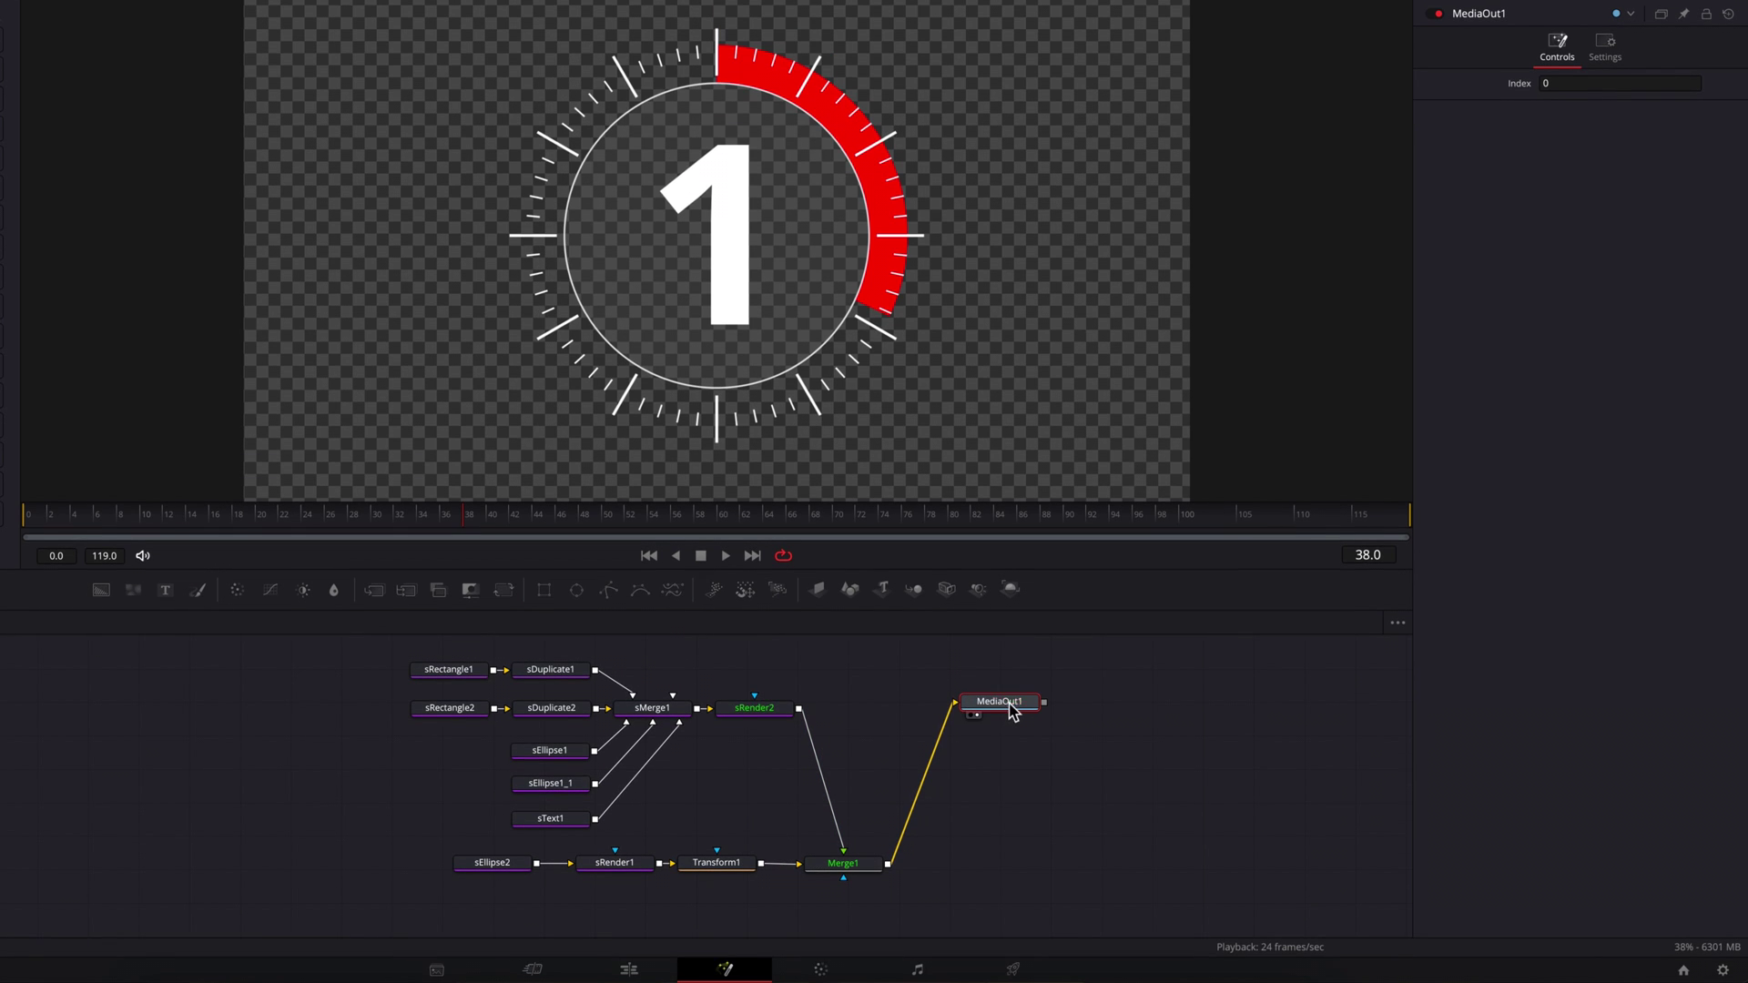
{"action": "left_click", "coordinate": [628, 969]}
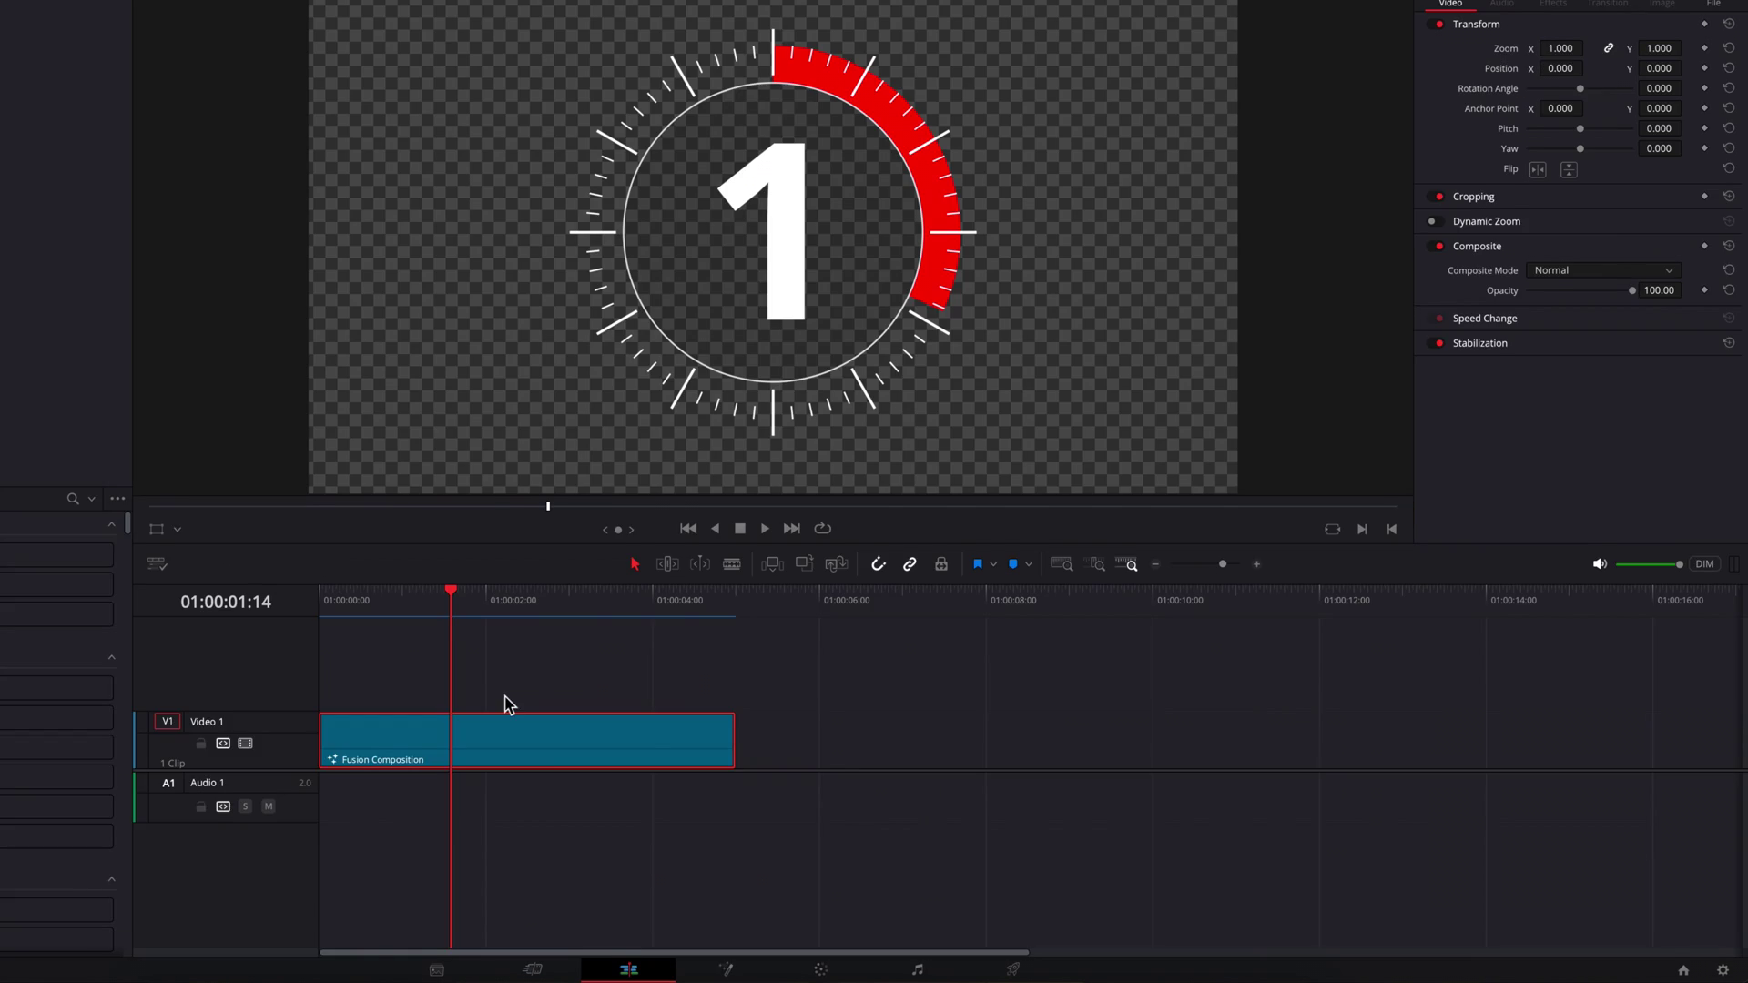
{"action": "left_click_drag", "start_coordinate": [457, 664], "coordinate": [320, 663]}
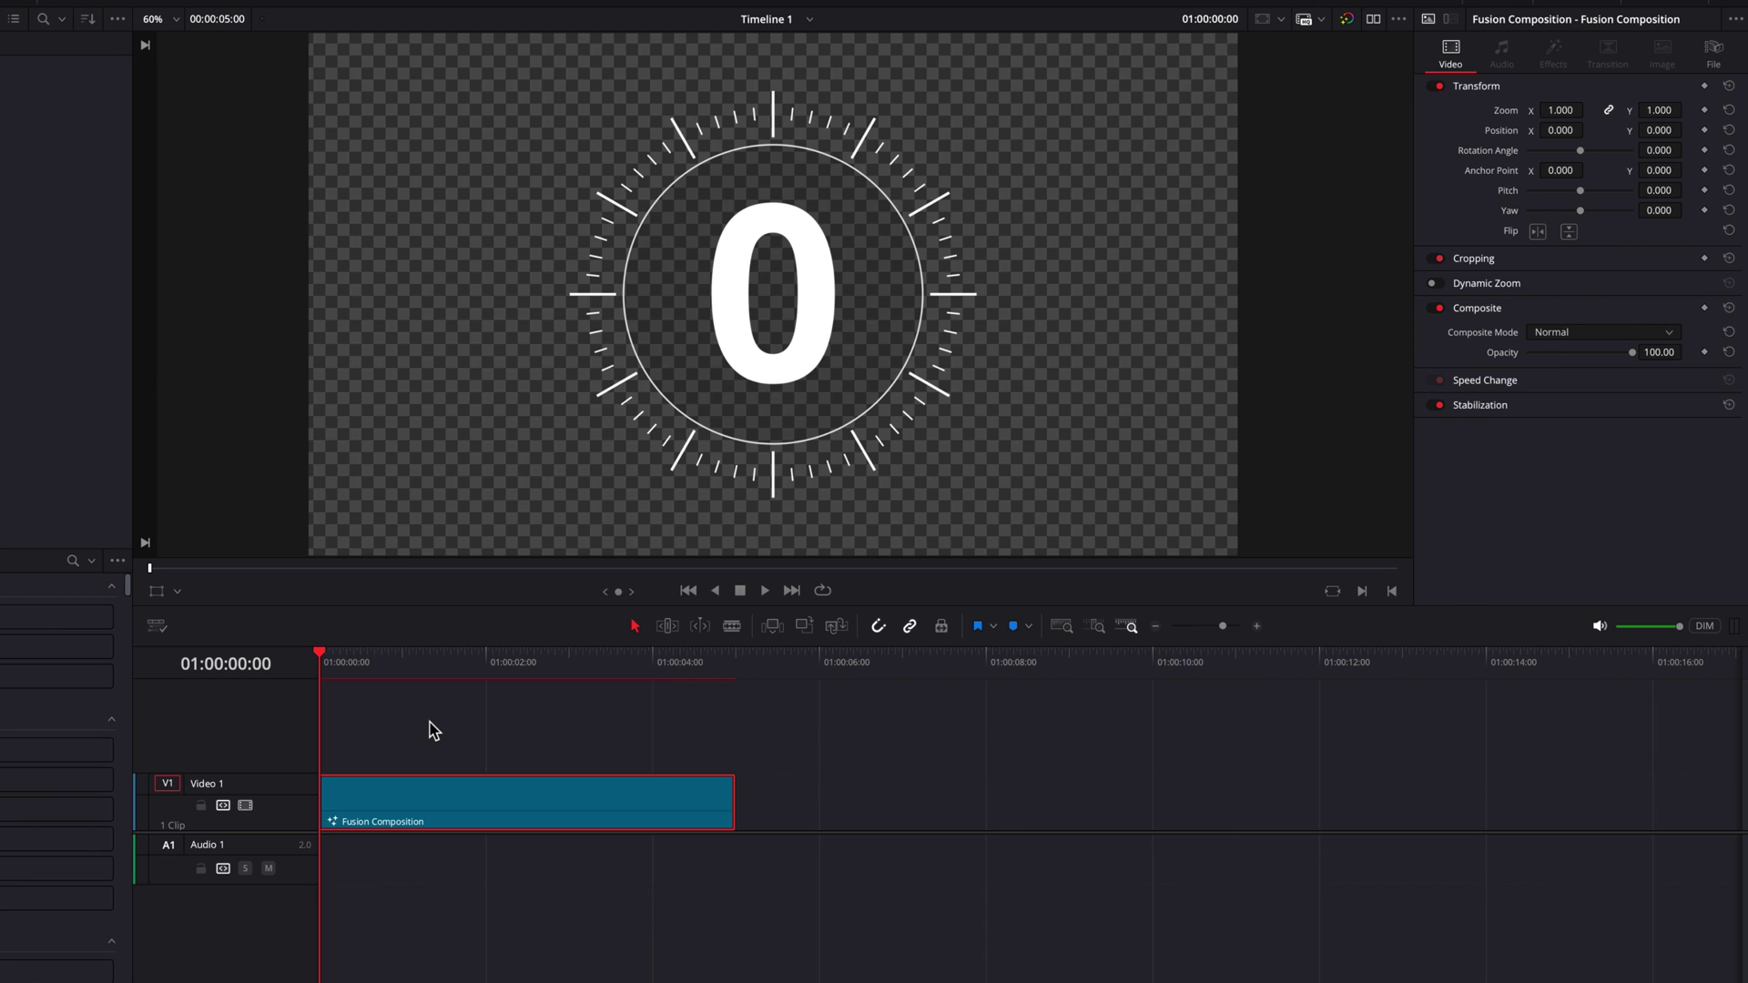
{"action": "key", "text": "space"}
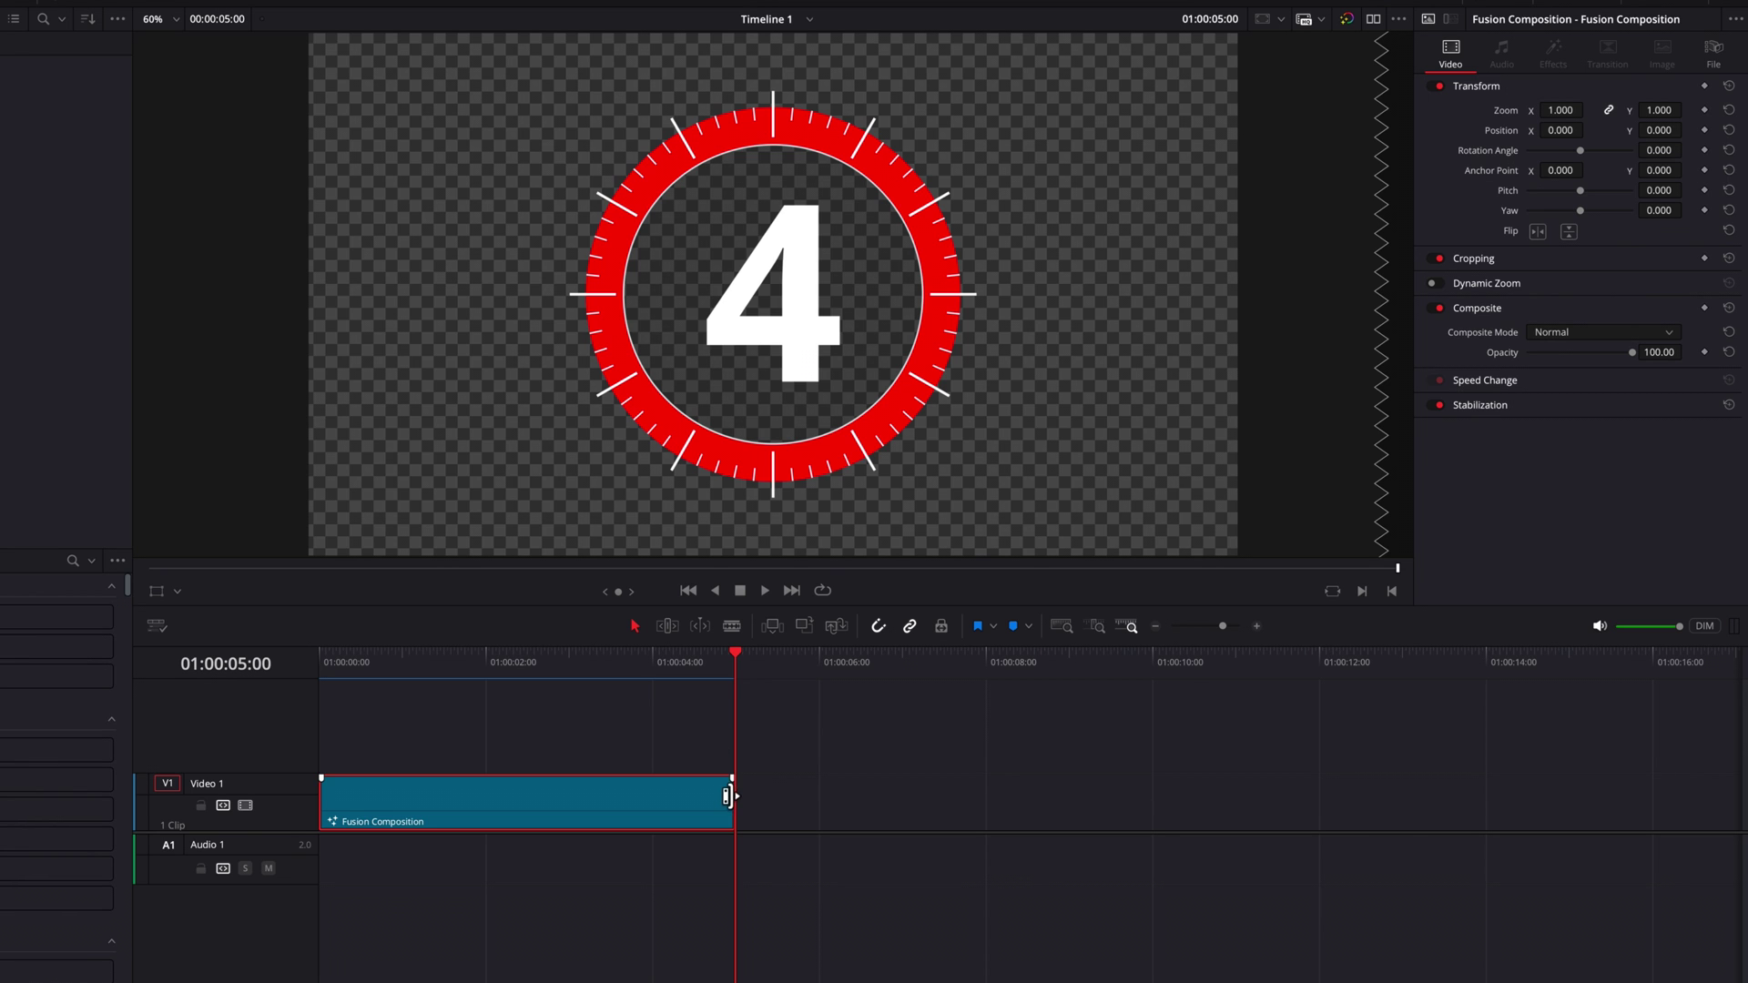
Extend the Fusion Composition clip to 8 seconds and play it through from the start of the timeline.
{"action": "left_click_drag", "start_coordinate": [728, 797], "coordinate": [980, 808]}
{"action": "left_click_drag", "start_coordinate": [735, 659], "coordinate": [317, 676]}
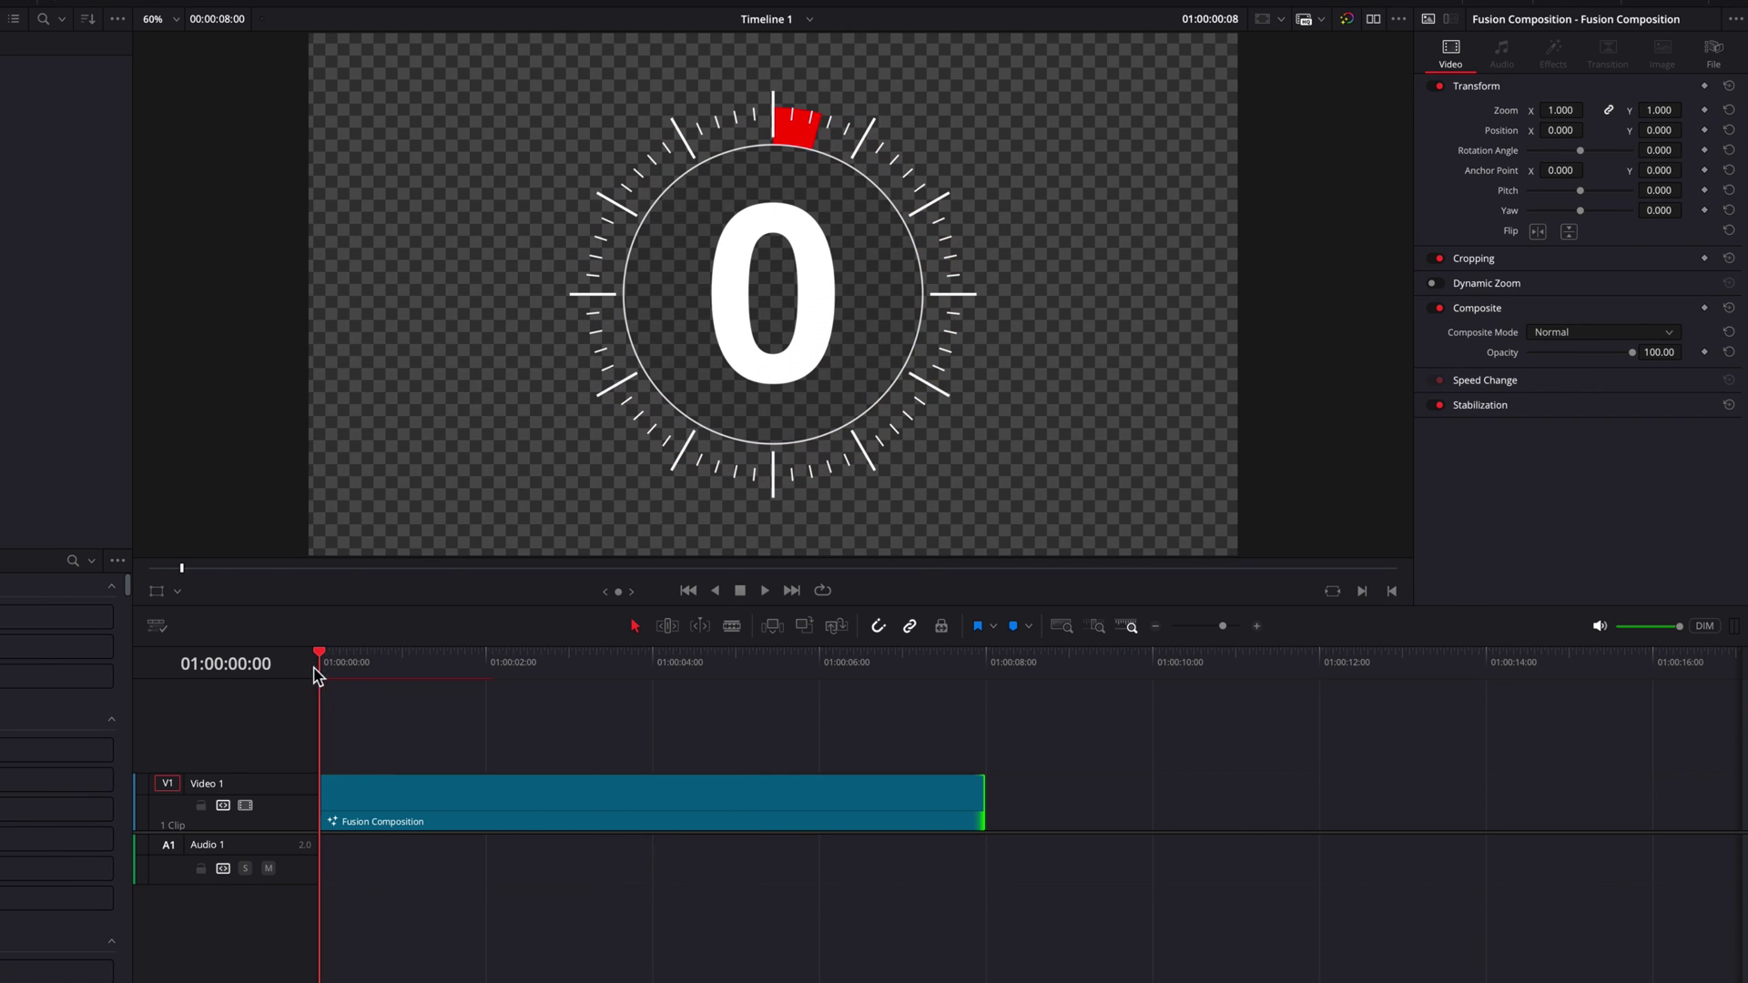
{"action": "key", "text": "space"}
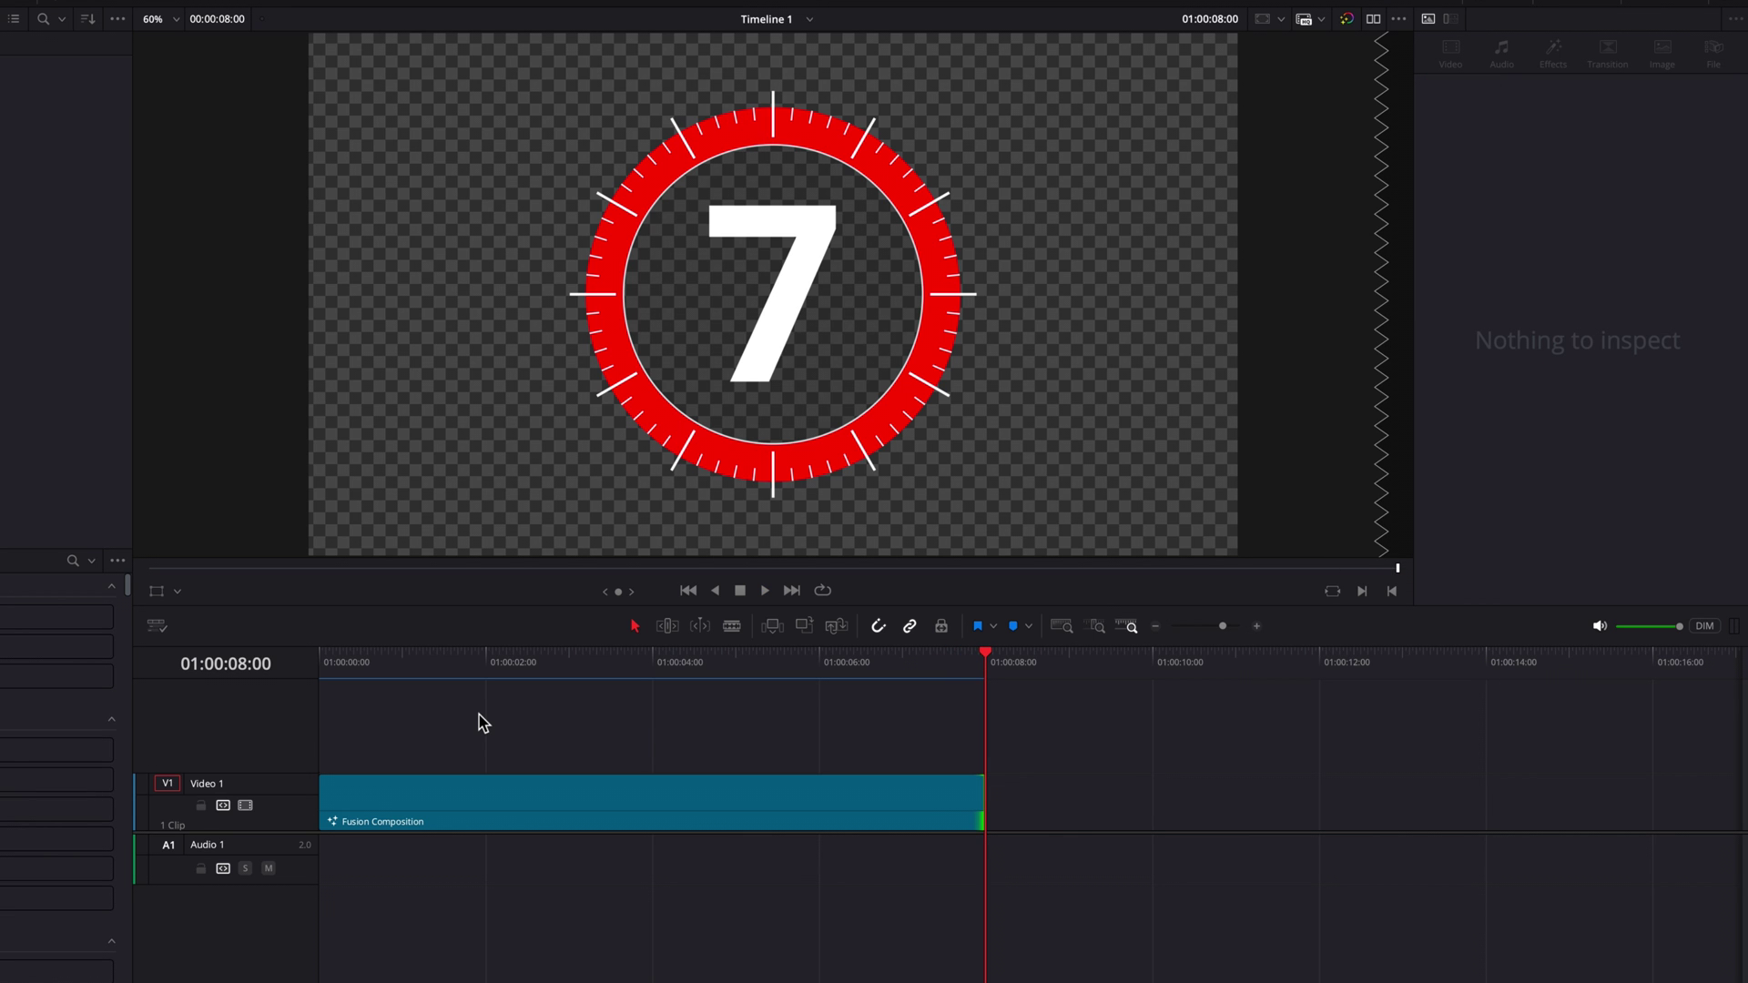
{"action": "key", "text": "Home"}
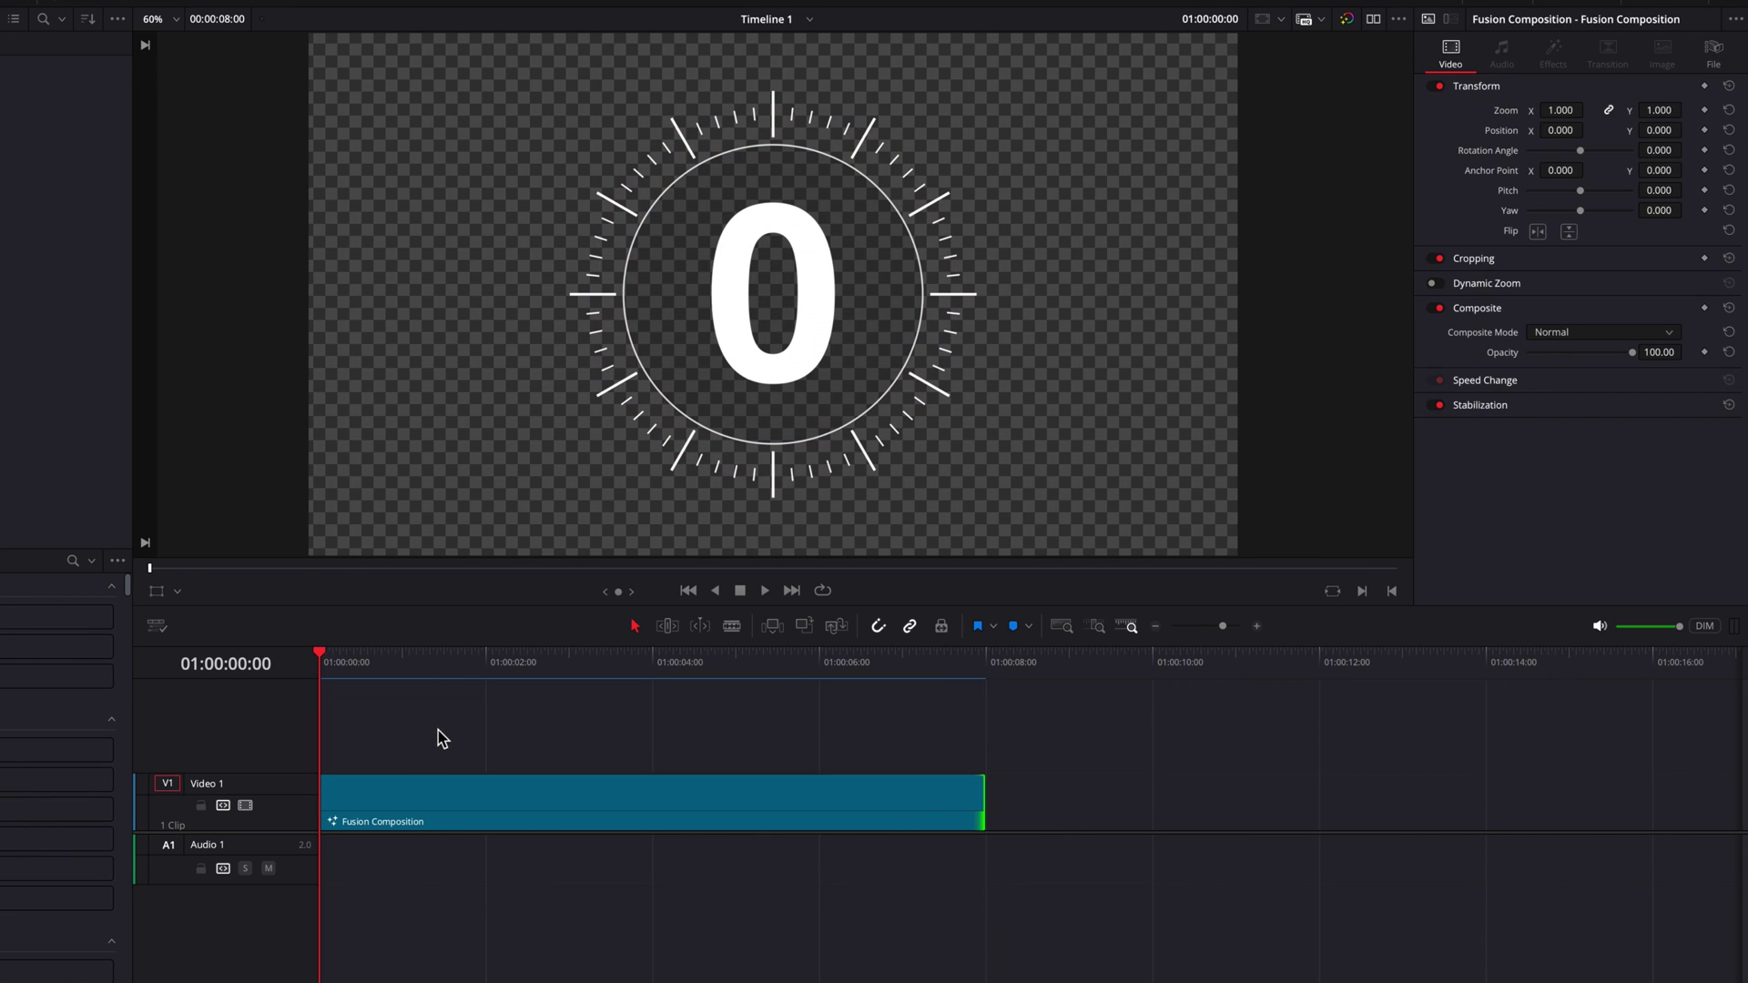